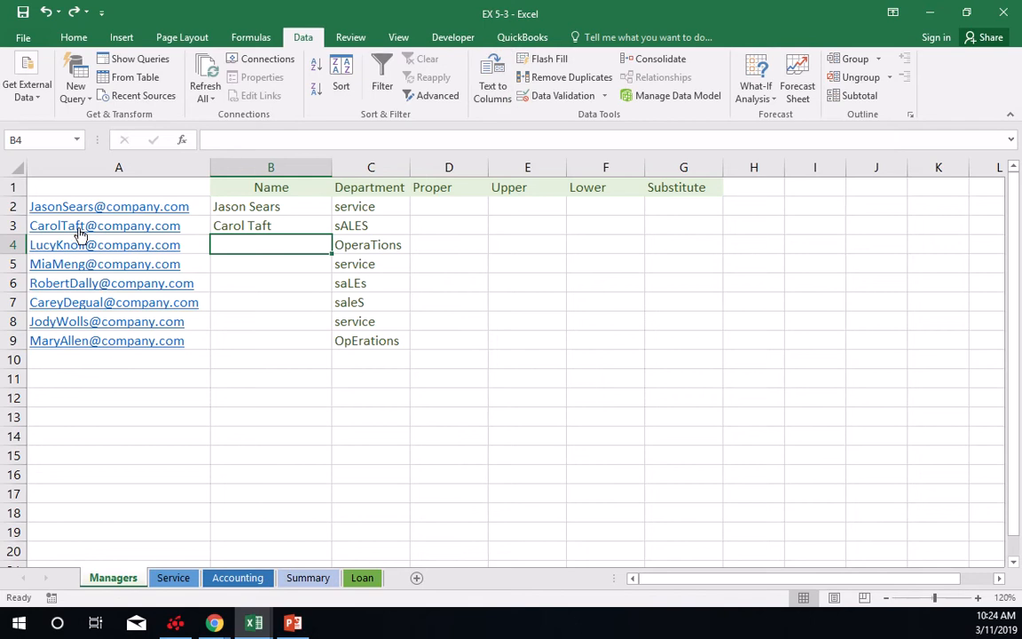
# Flash Fill the remaining manager names in the Name column, starting from cell B4.
pyautogui.click(539, 58)
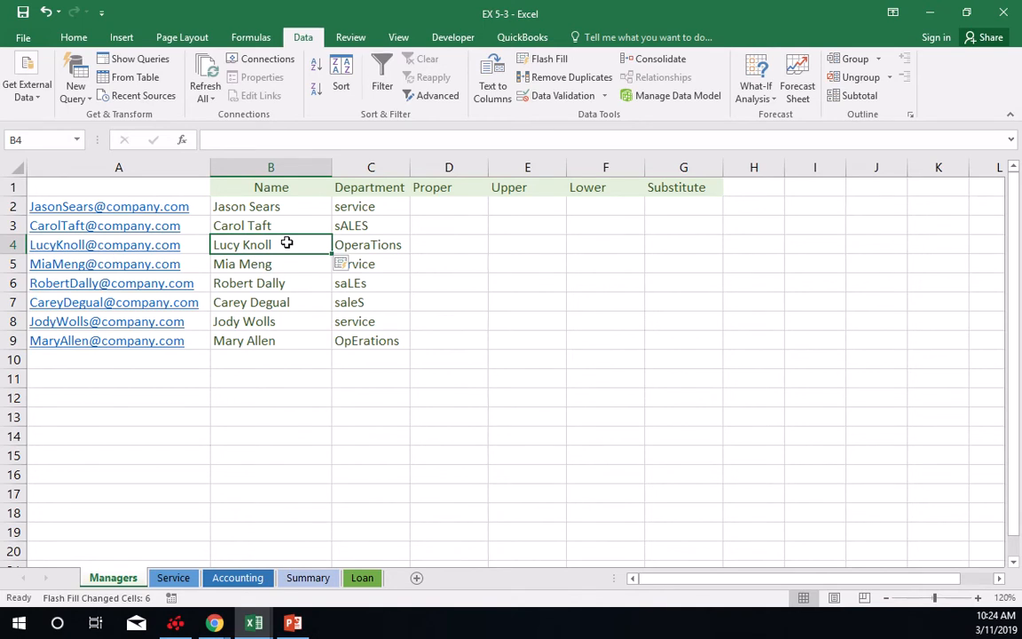
# Insert a PROPER function in D2 that converts the department in C2, and copy it down through D9.
pyautogui.click(457, 203)
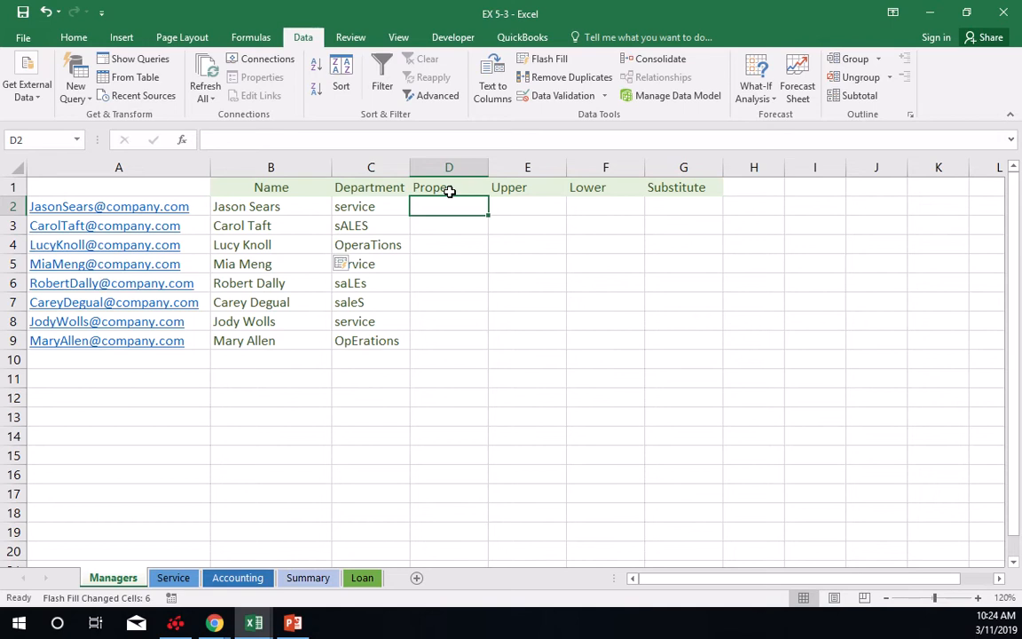
pyautogui.click(265, 44)
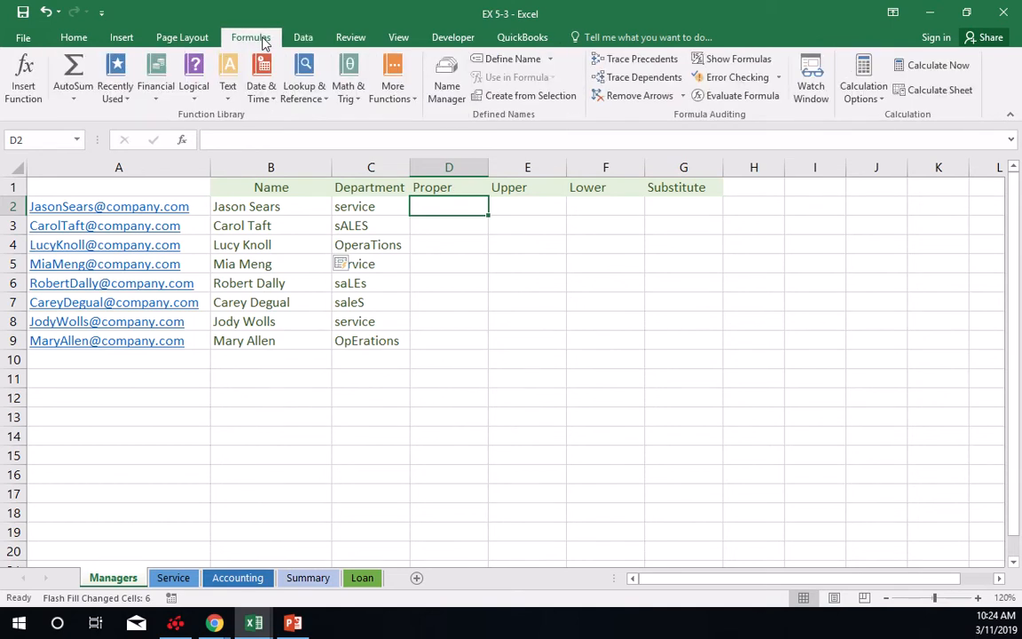
pyautogui.click(228, 102)
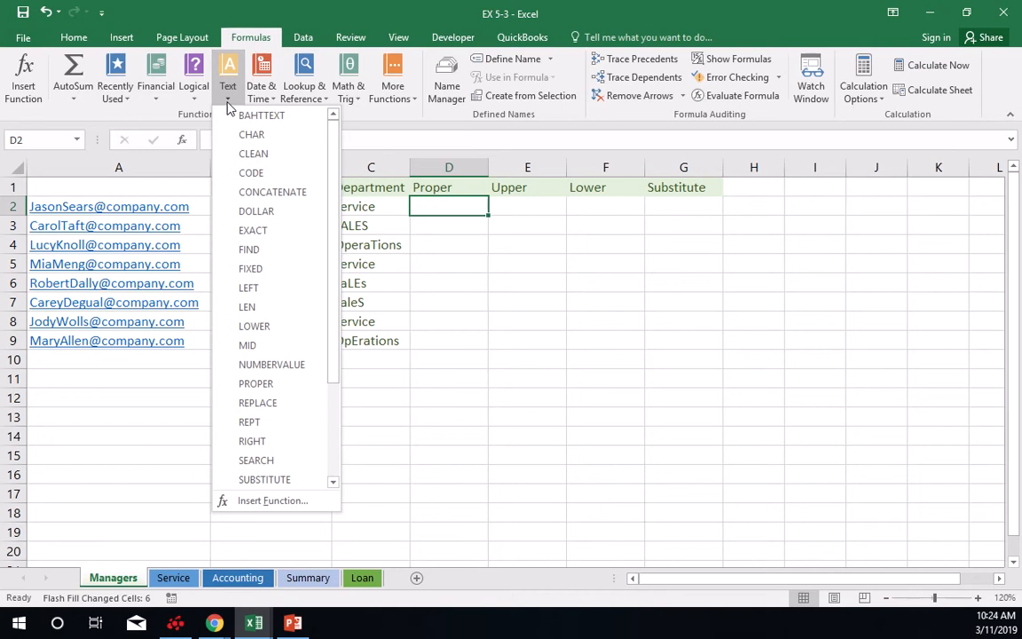
pyautogui.scroll(-3, 247, 187)
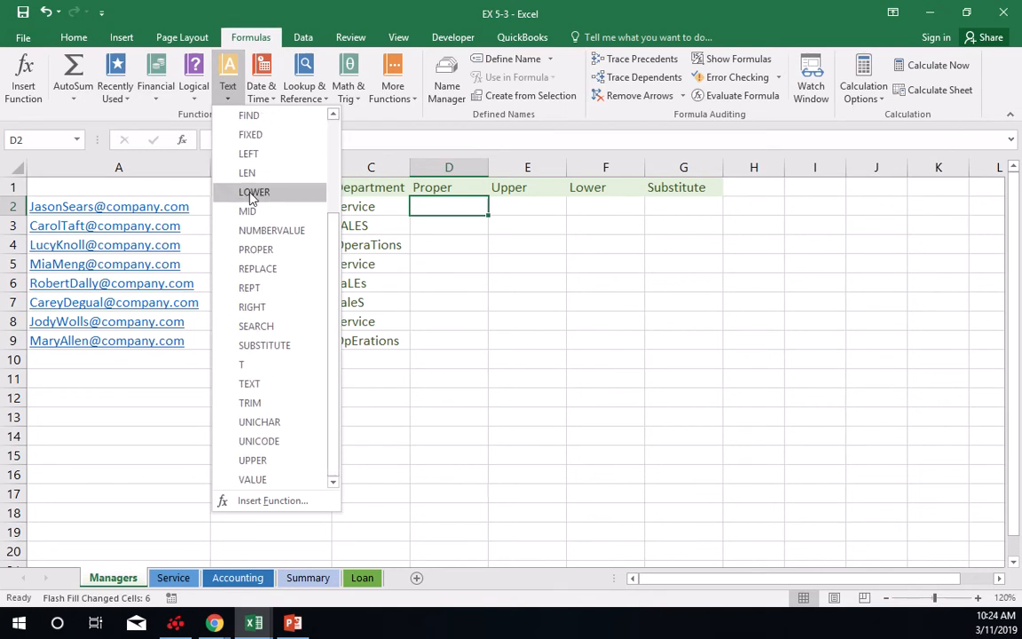
pyautogui.scroll(2, 266, 292)
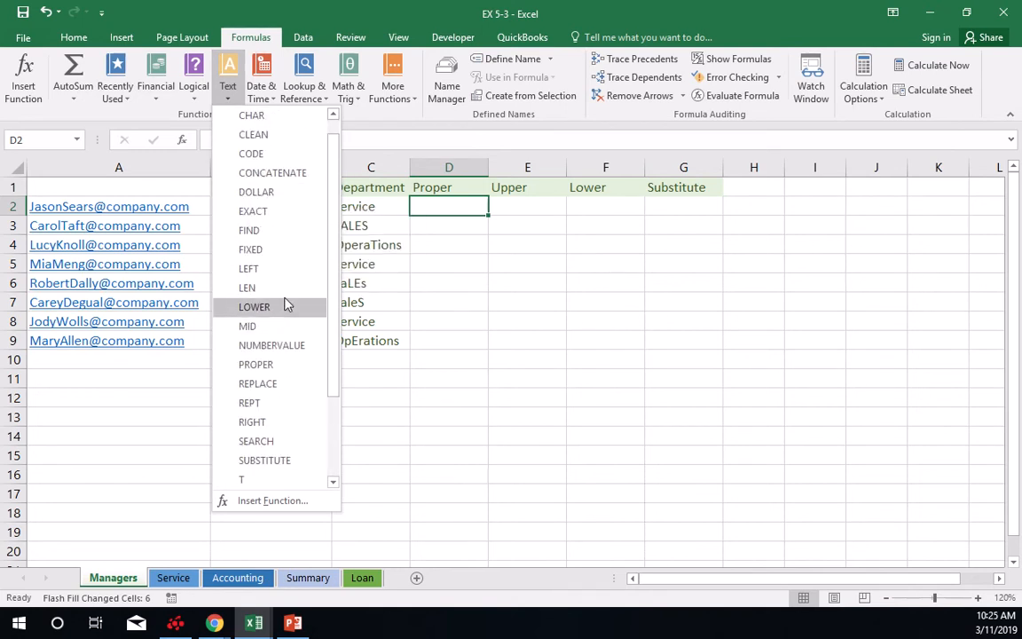
pyautogui.scroll(-1, 285, 304)
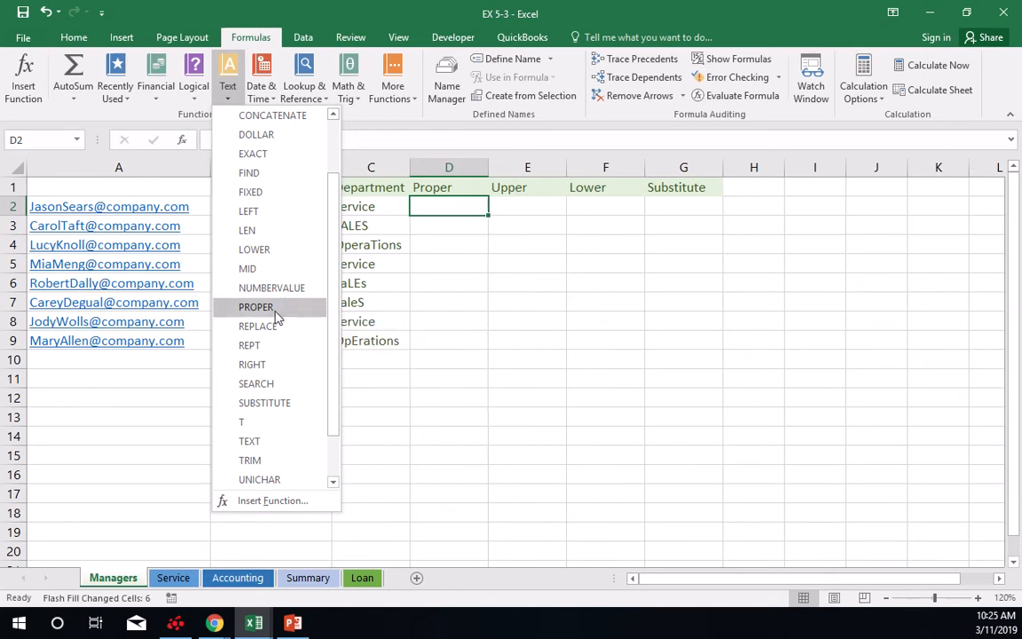
pyautogui.click(277, 307)
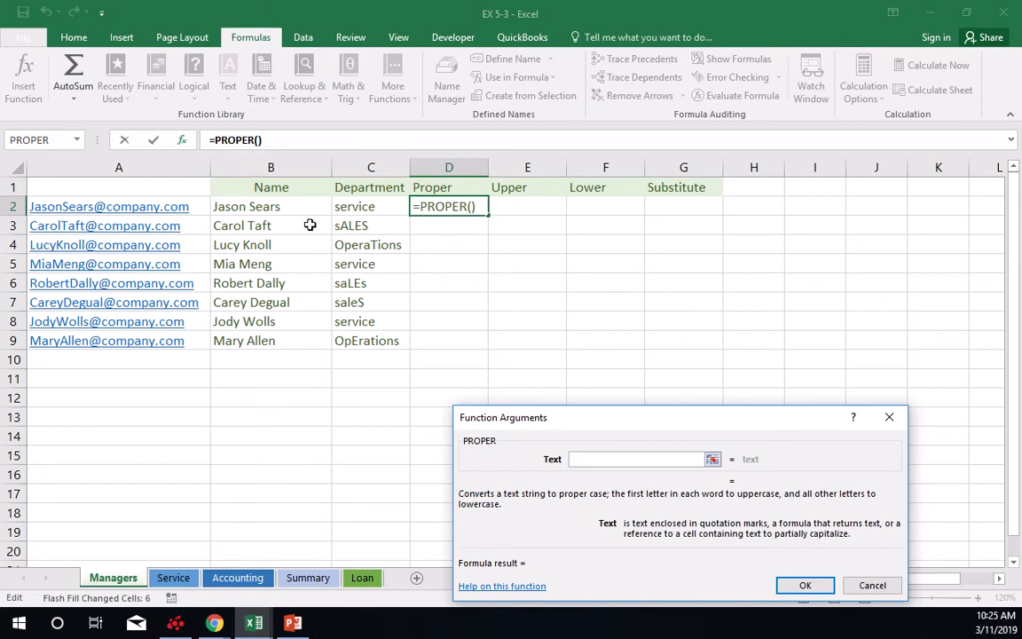
pyautogui.click(372, 207)
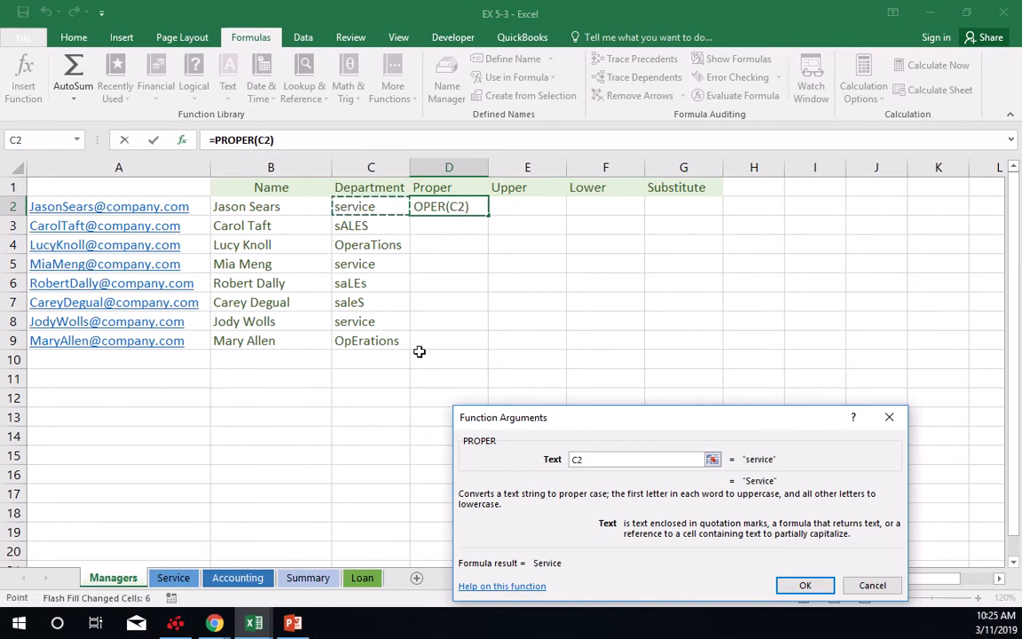
pyautogui.click(804, 585)
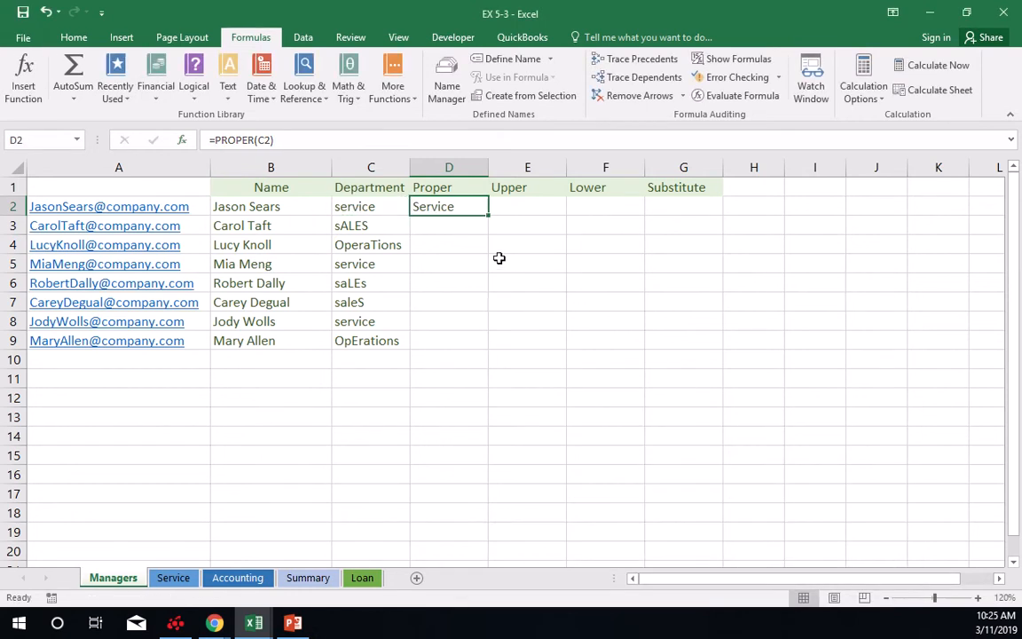
pyautogui.moveTo(487, 213); pyautogui.dragTo(480, 347)
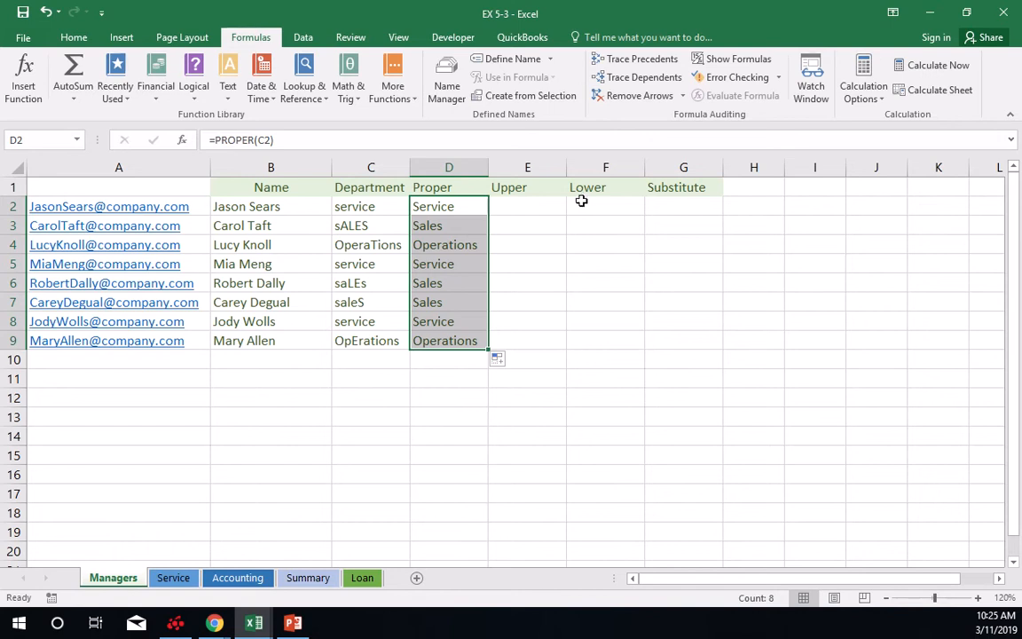
# Insert an UPPER function in E2 that converts the department in C2, and copy it down through E9.
pyautogui.click(520, 202)
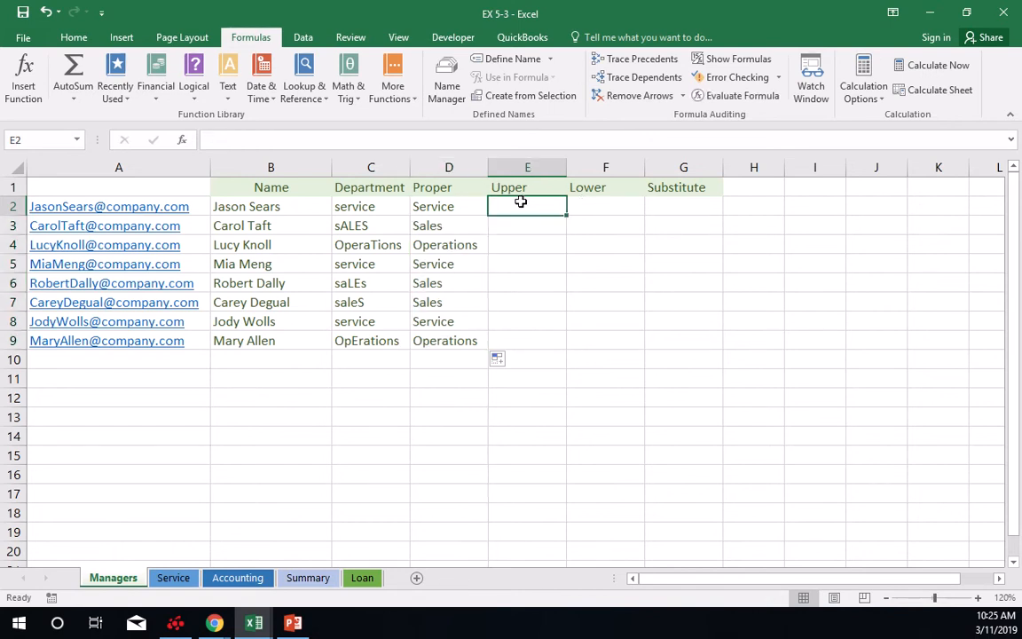
pyautogui.click(228, 99)
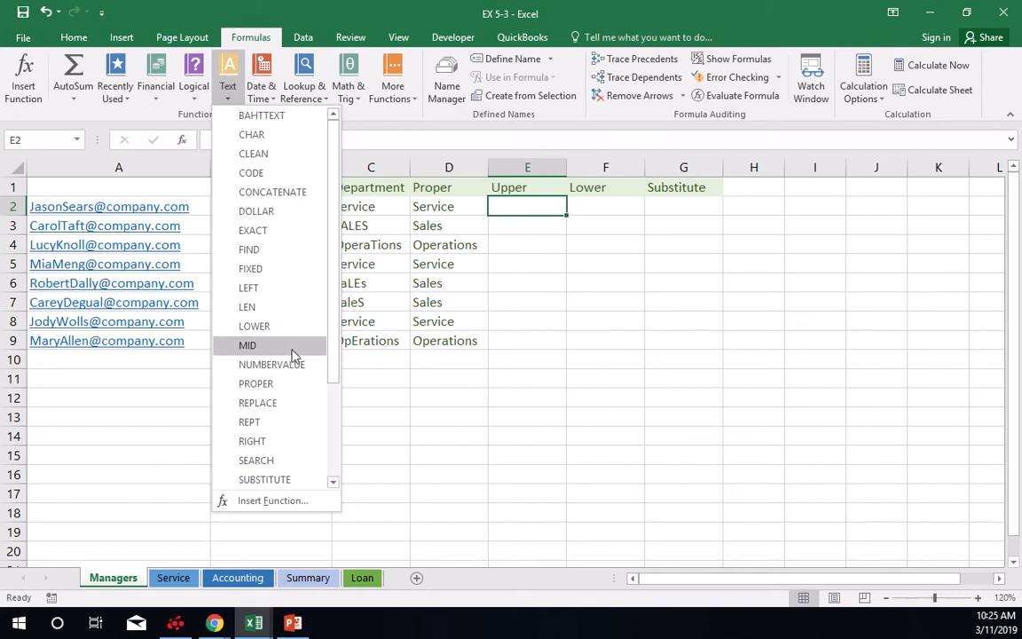
pyautogui.scroll(-3, 298, 355)
pyautogui.click(267, 458)
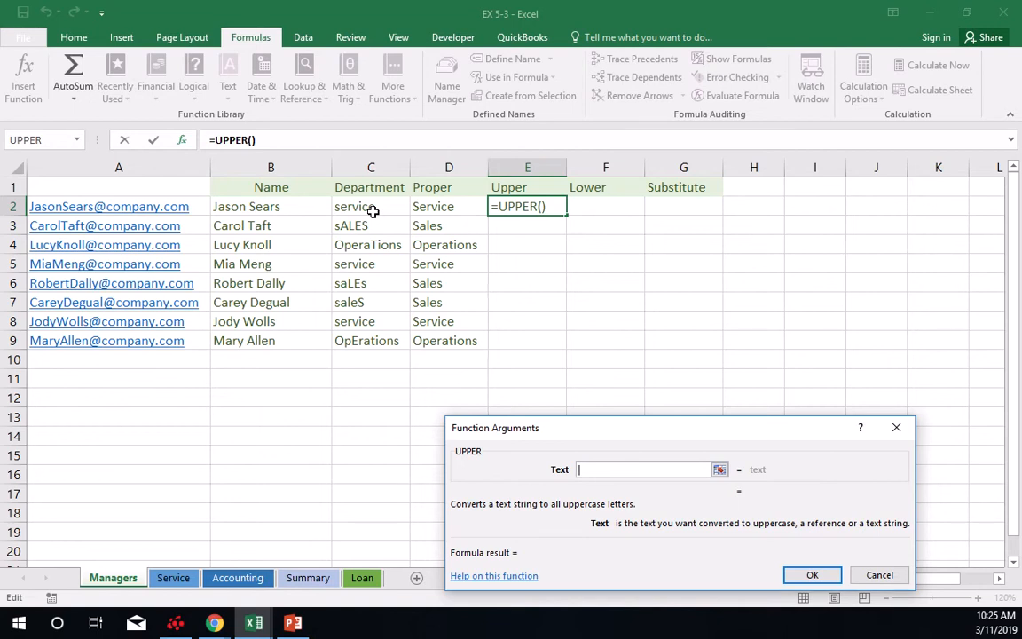
pyautogui.click(372, 211)
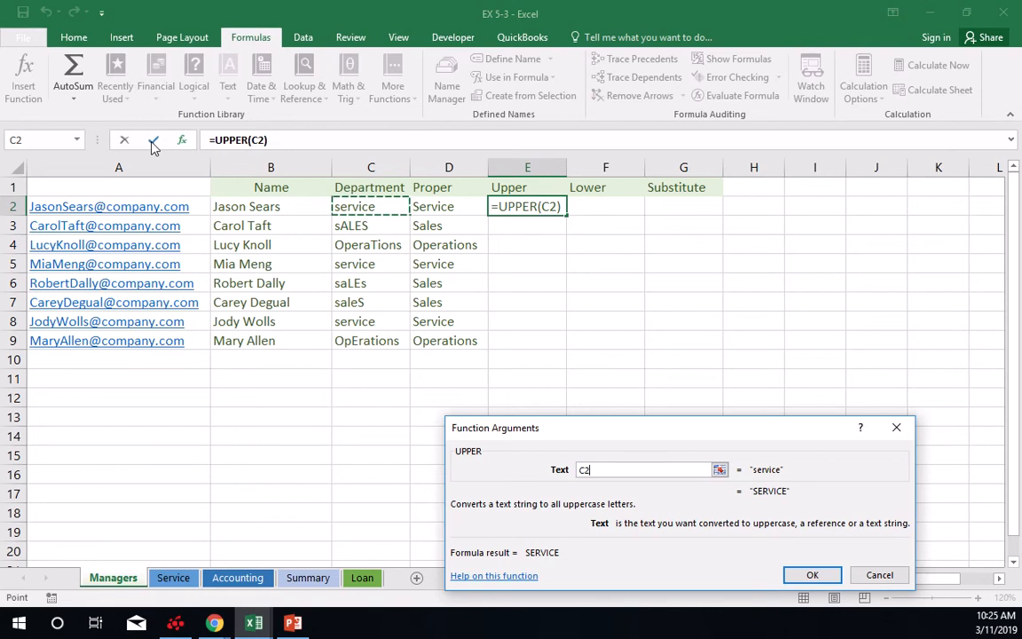
pyautogui.click(802, 579)
pyautogui.click(810, 575)
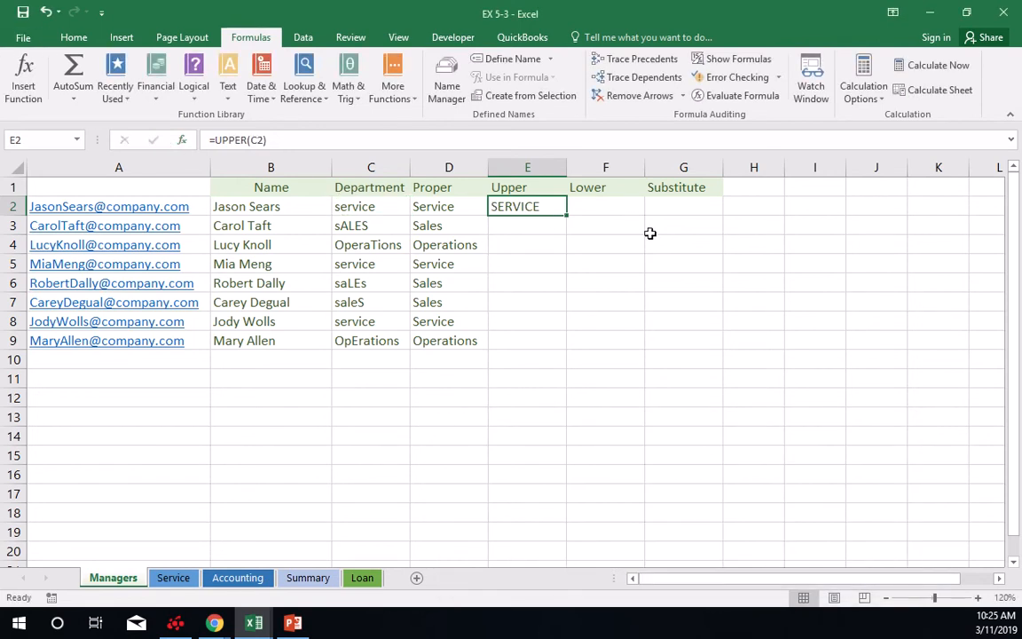
pyautogui.moveTo(569, 216); pyautogui.dragTo(570, 350)
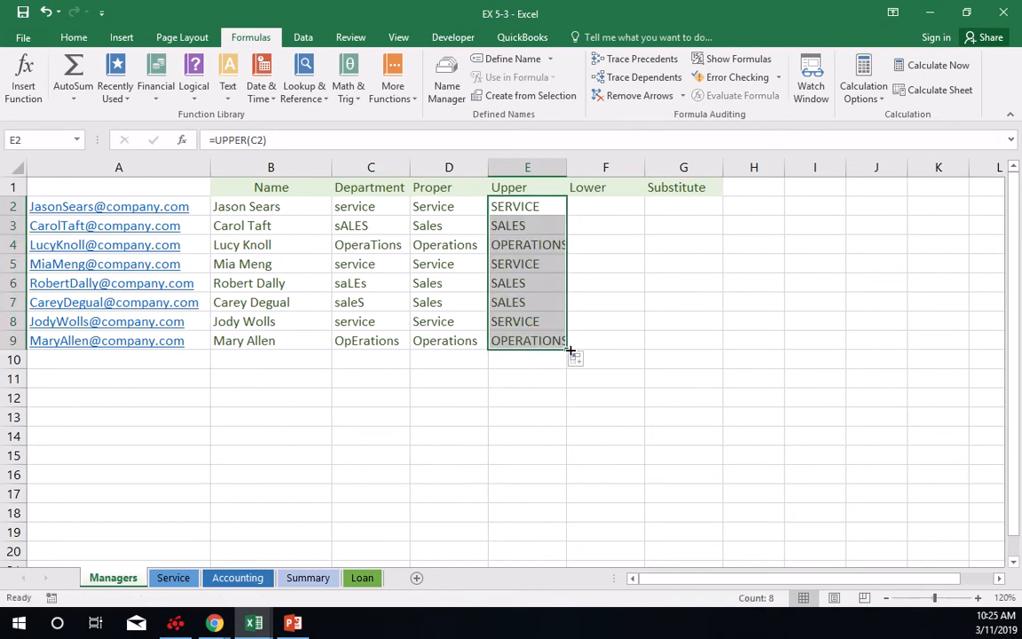
# Insert a LOWER function in F2 that converts the department in C2, and copy it down through F9.
pyautogui.click(605, 207)
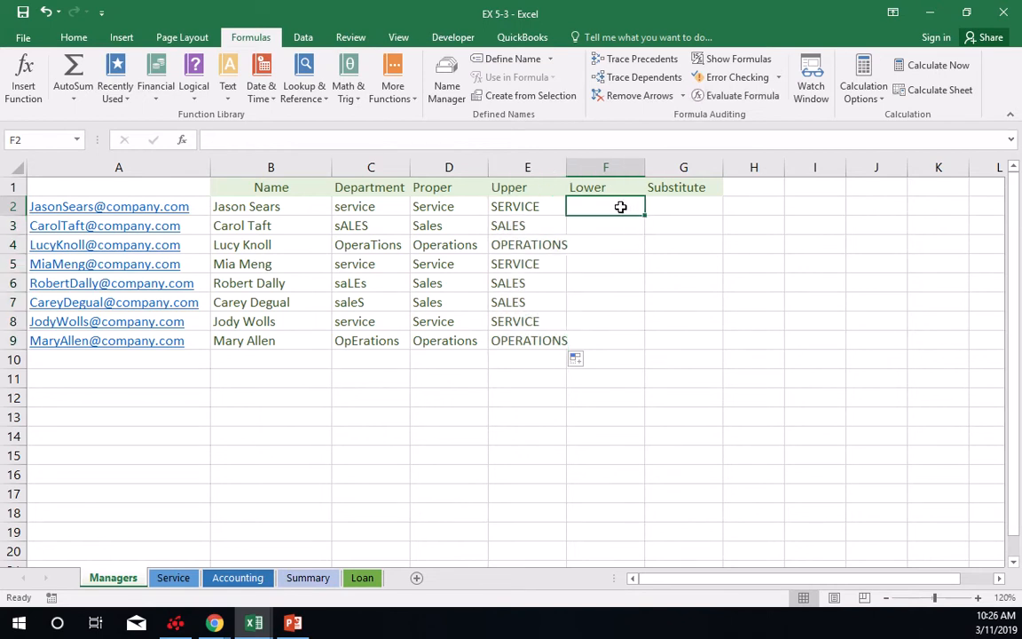
pyautogui.click(229, 93)
pyautogui.click(269, 325)
pyautogui.click(439, 206)
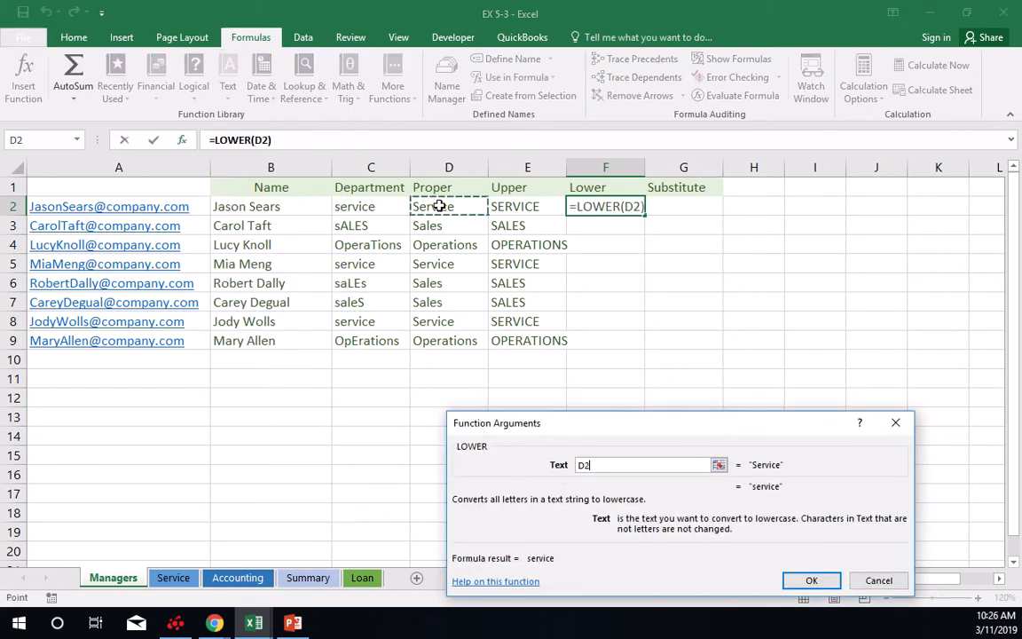
pyautogui.click(371, 205)
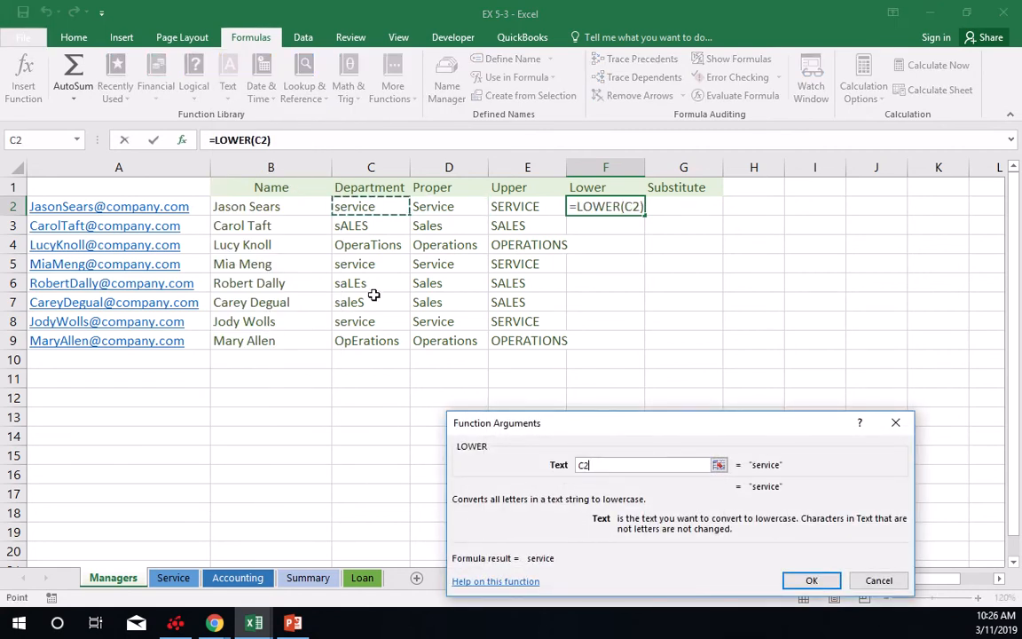
pyautogui.click(800, 592)
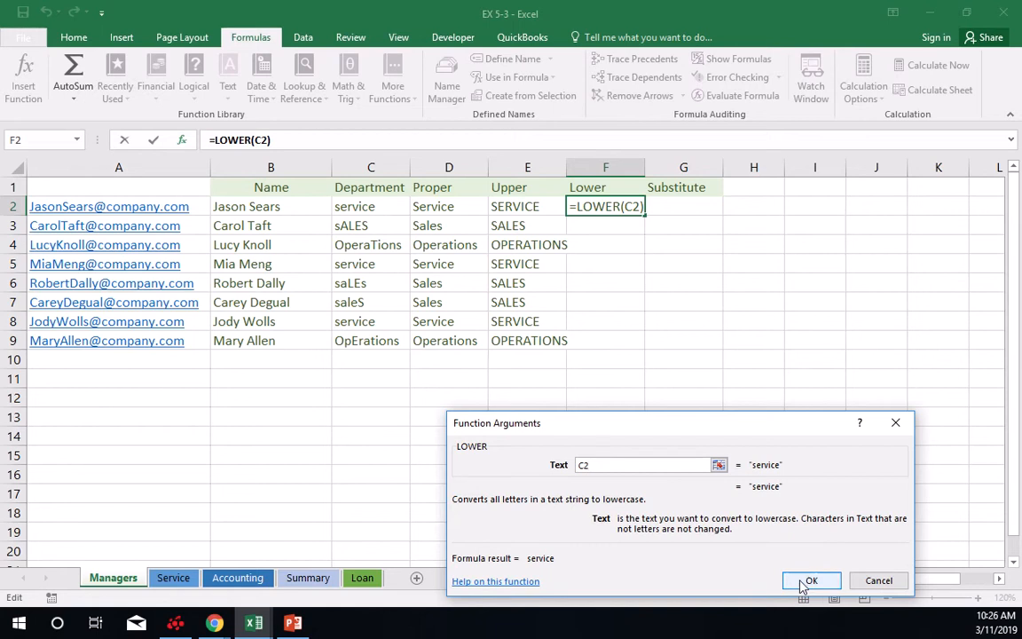
pyautogui.click(804, 582)
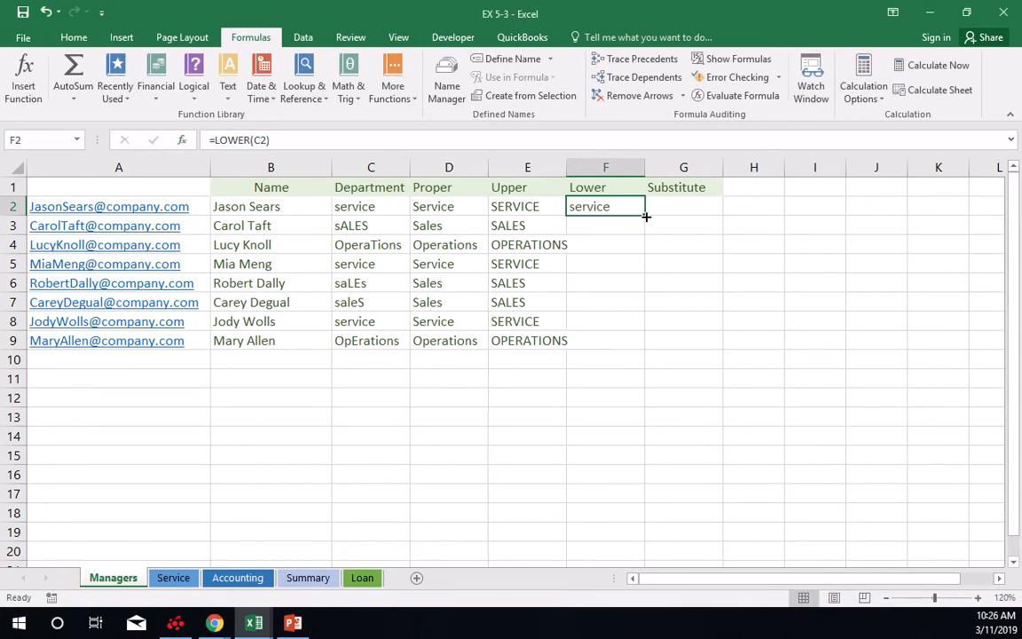
pyautogui.moveTo(645, 216); pyautogui.dragTo(651, 348)
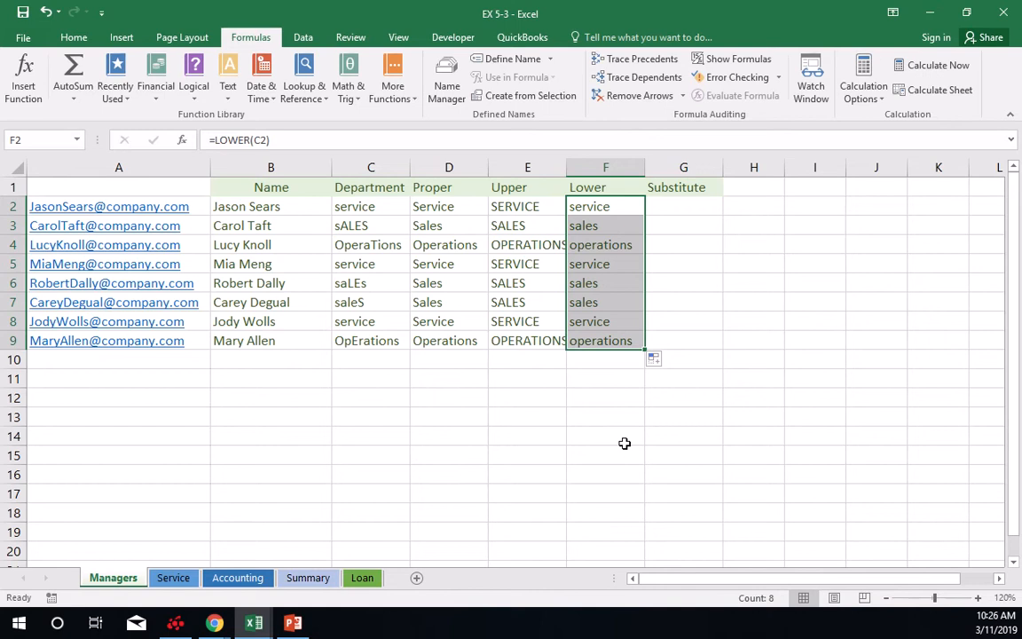
pyautogui.click(683, 205)
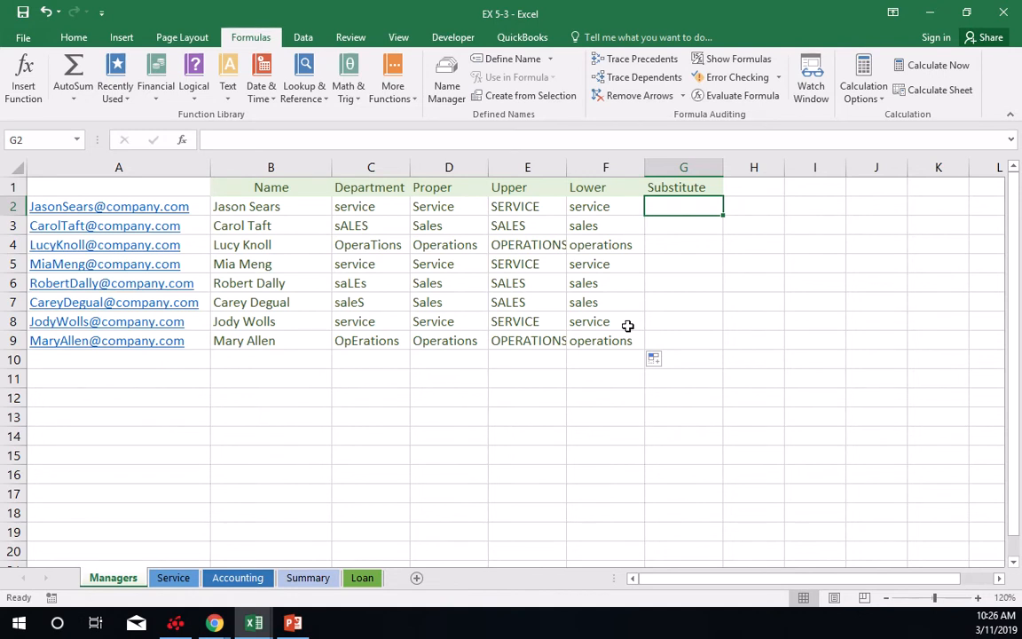
pyautogui.moveTo(438, 3)
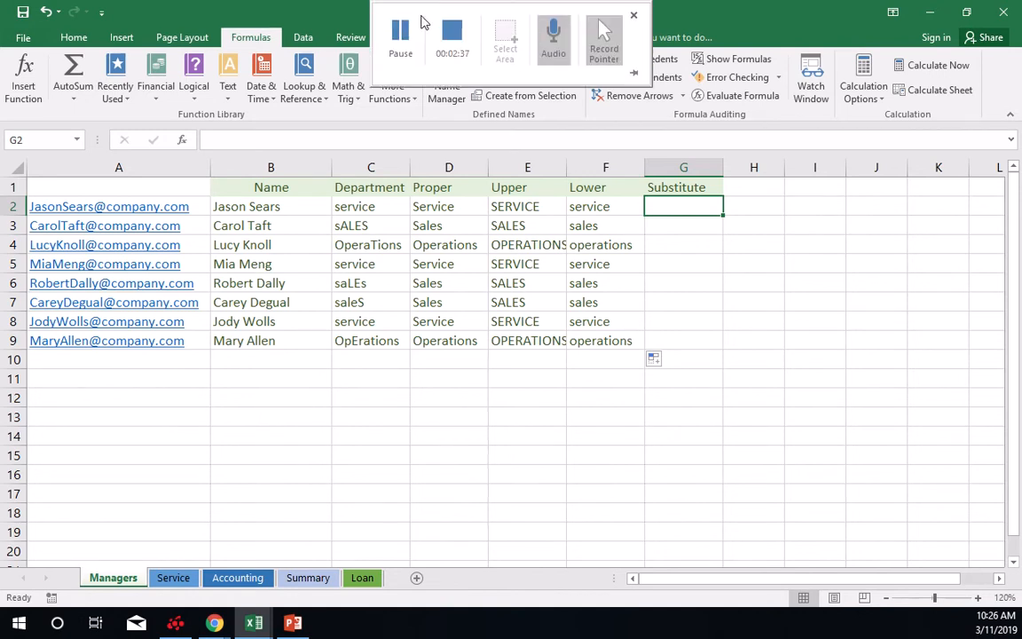
pyautogui.click(402, 34)
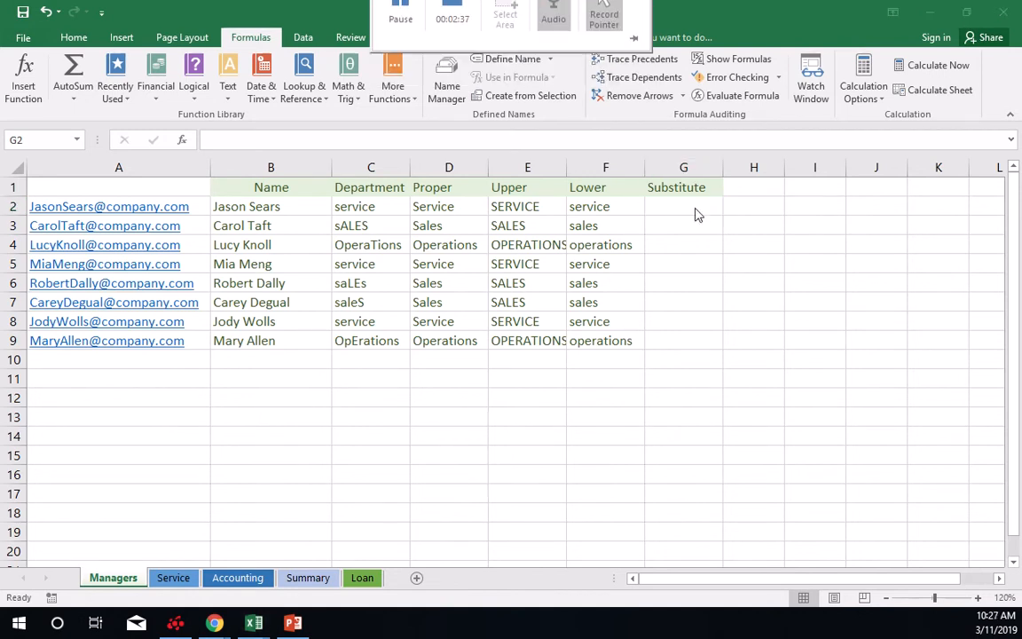
# Insert a REPLACE function in G2 under Substitute, with cell F2 as its Old_text argument.
pyautogui.click(683, 202)
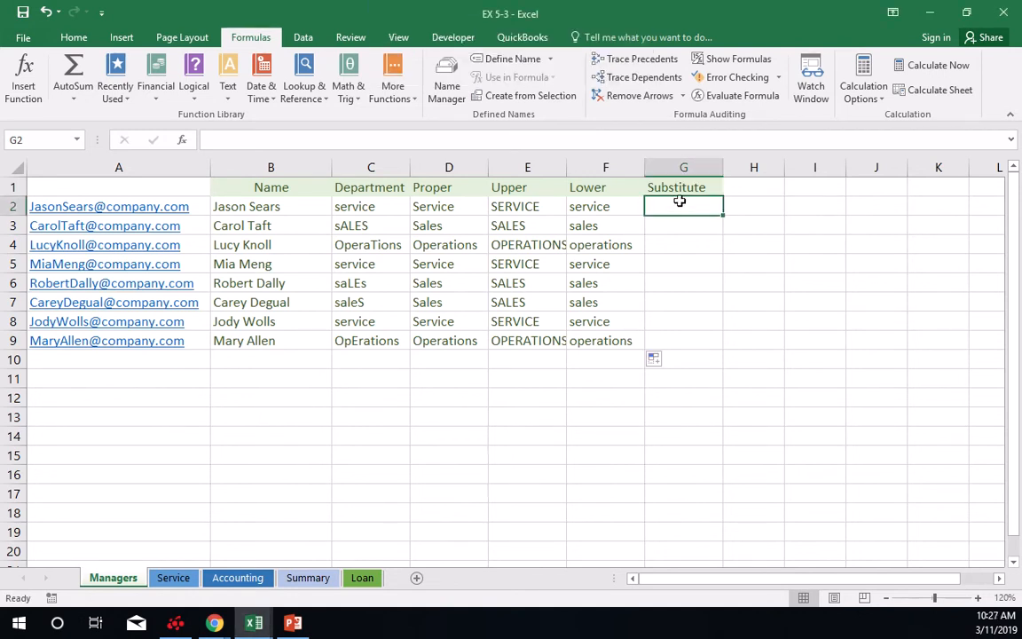
pyautogui.click(226, 92)
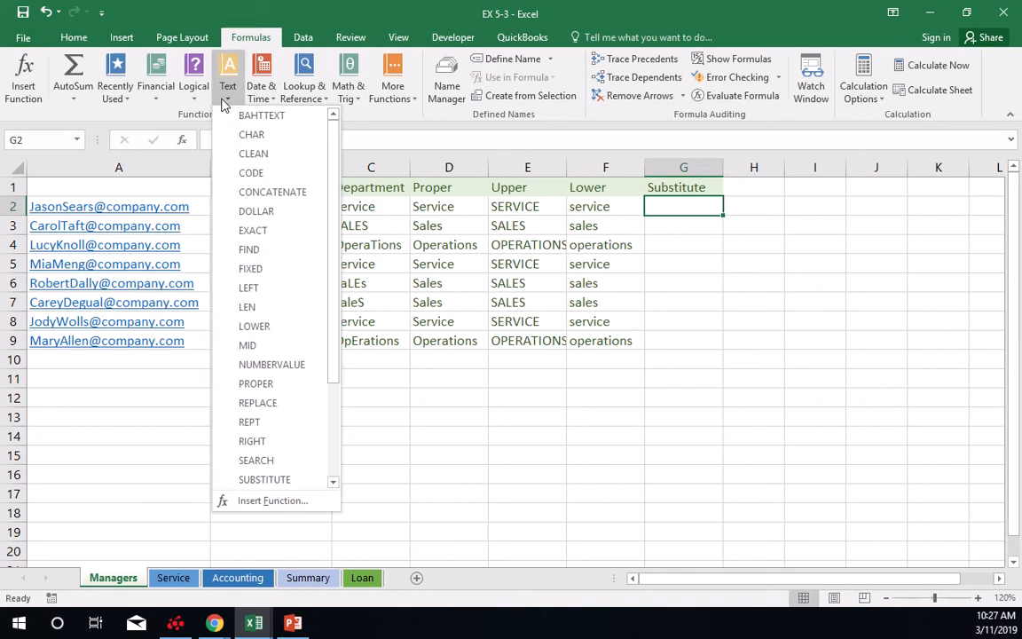
pyautogui.click(266, 403)
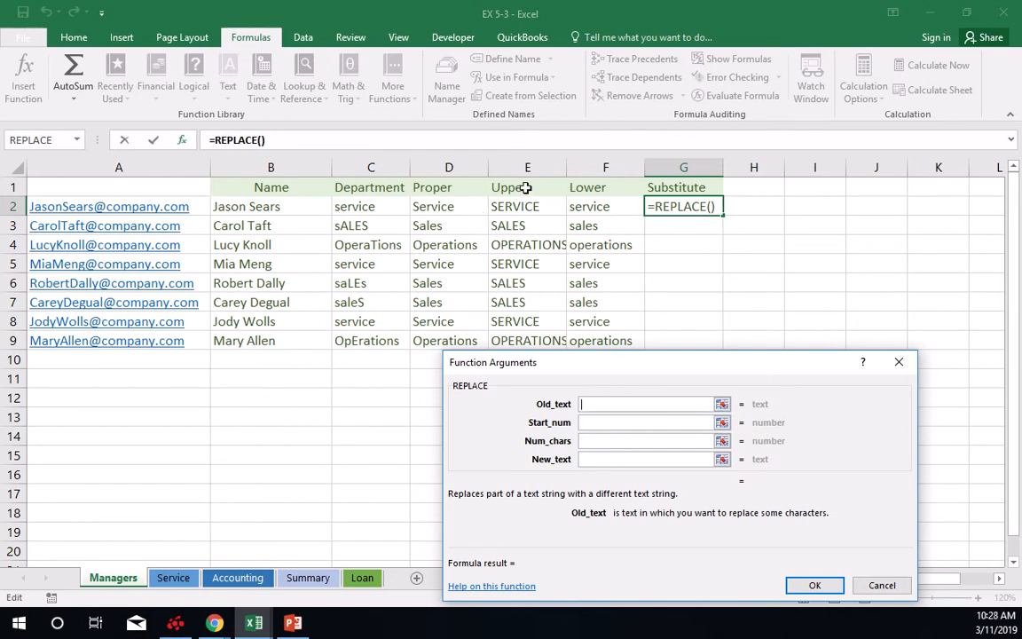
pyautogui.click(594, 206)
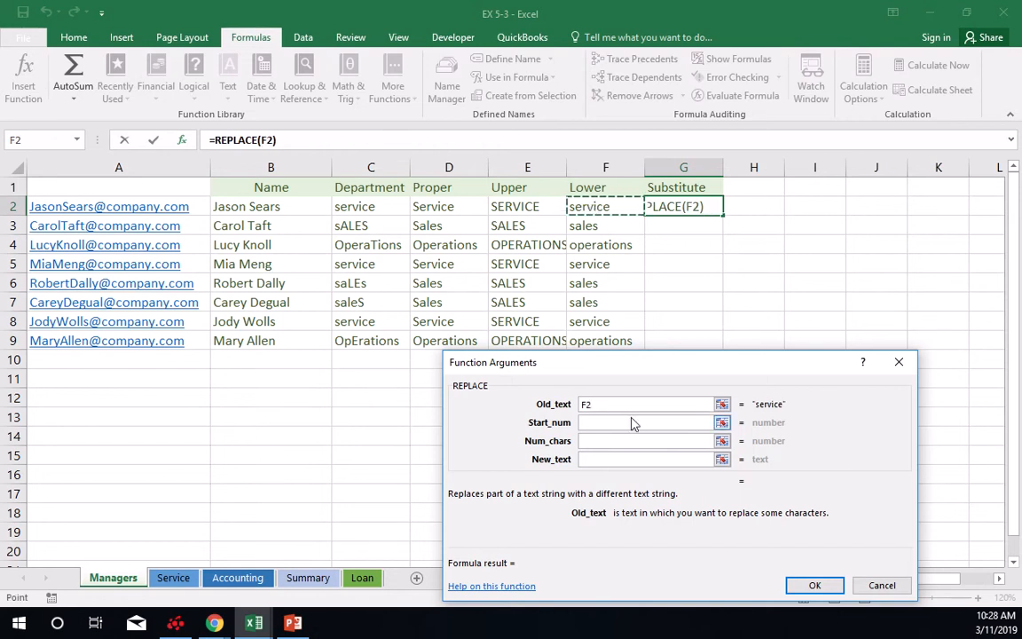
pyautogui.click(602, 459)
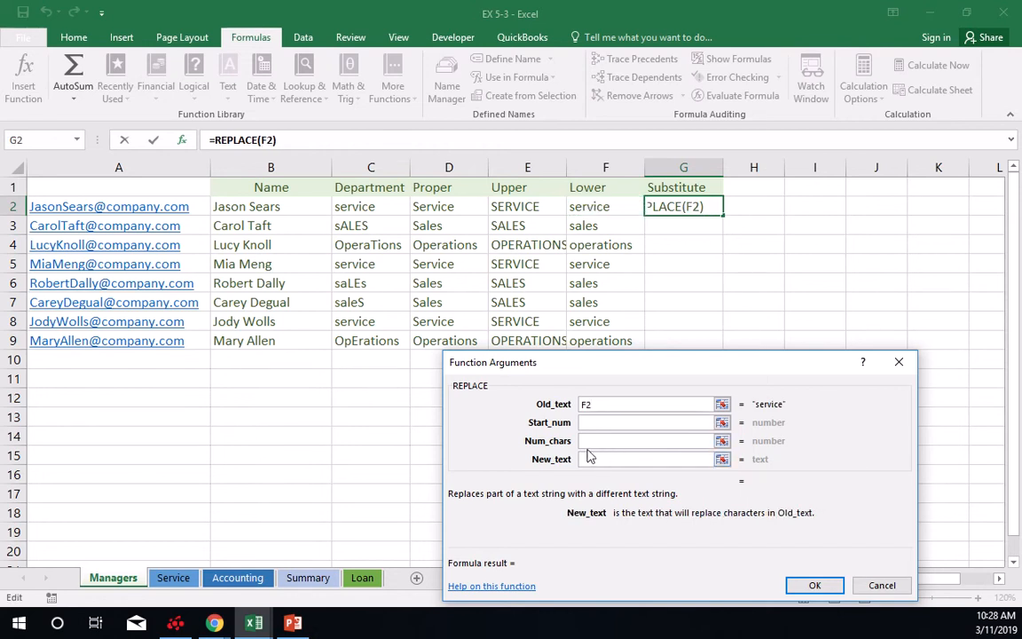
# Try to complete the REPLACE function in G2 with "operatations" as Old_text and "IT" as New_text.
pyautogui.click(587, 405)
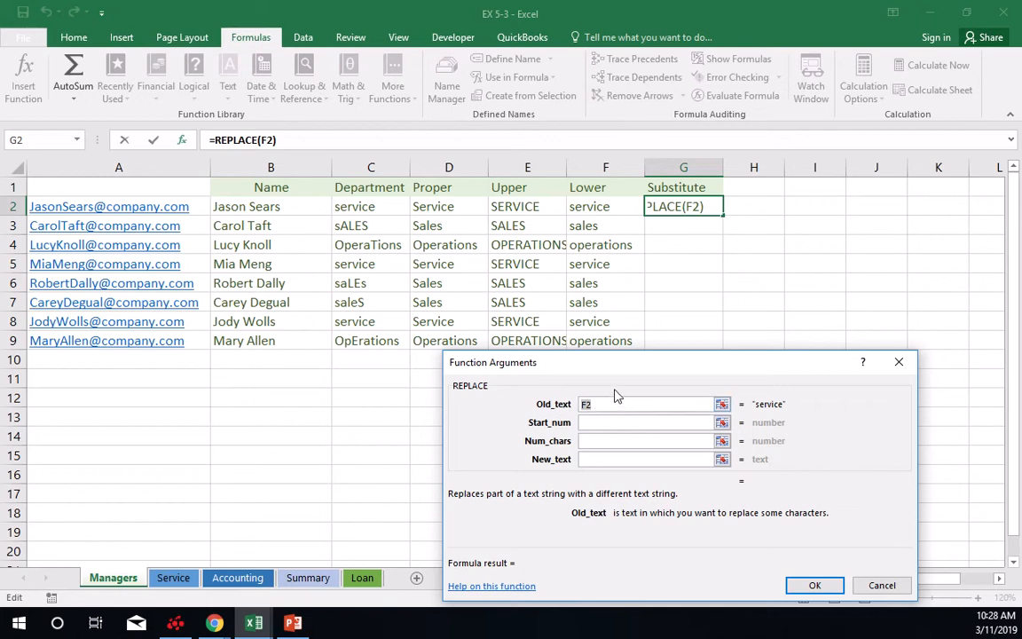
pyautogui.write('operat')
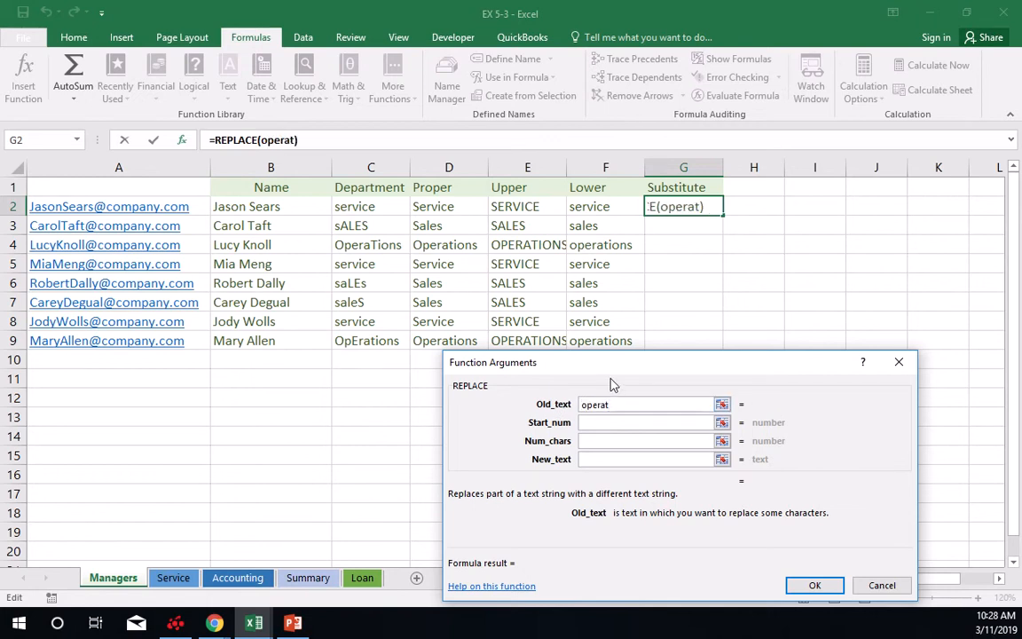
pyautogui.write('at')
pyautogui.write('ions')
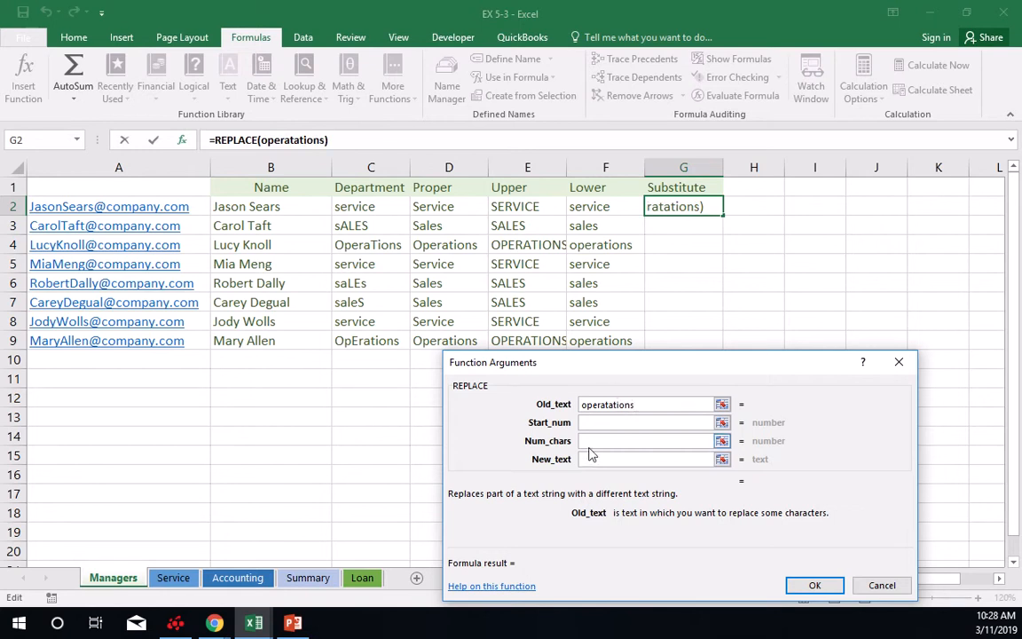
pyautogui.click(593, 460)
pyautogui.write('IT')
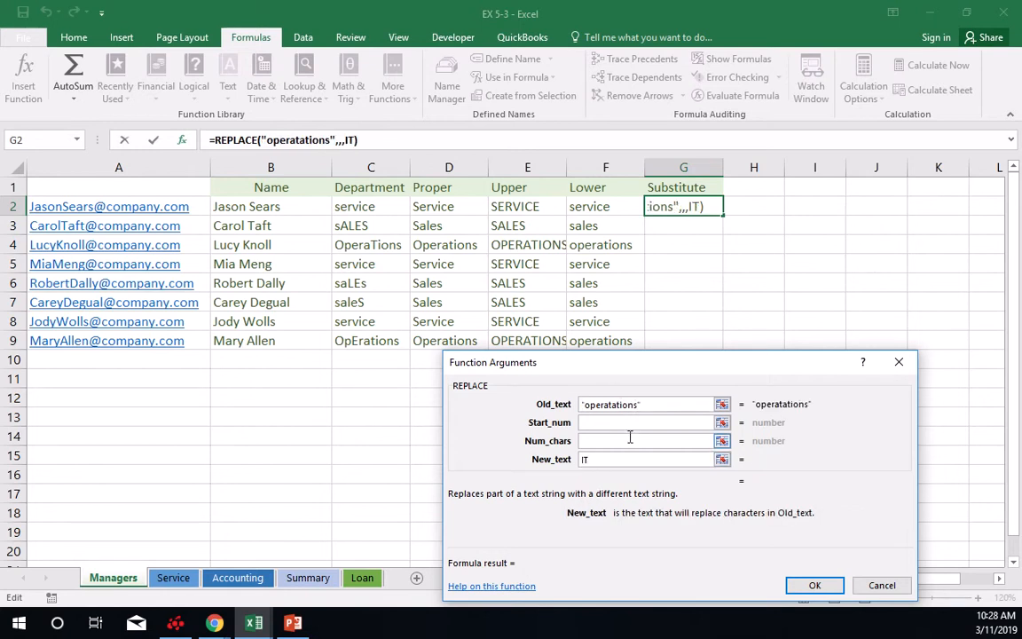
pyautogui.click(812, 585)
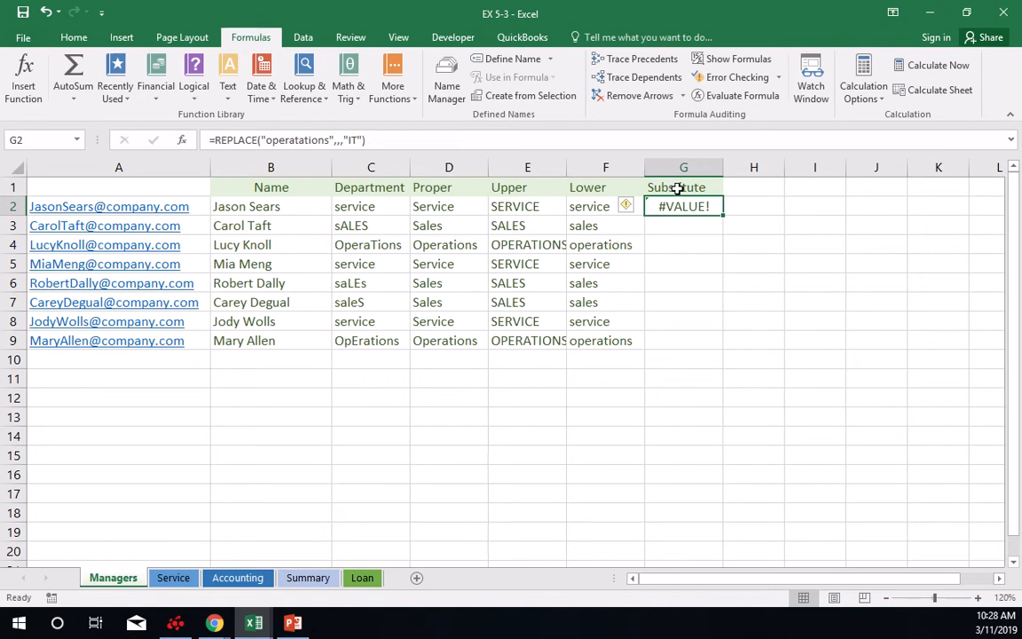
pyautogui.moveTo(539, 17)
pyautogui.click(400, 33)
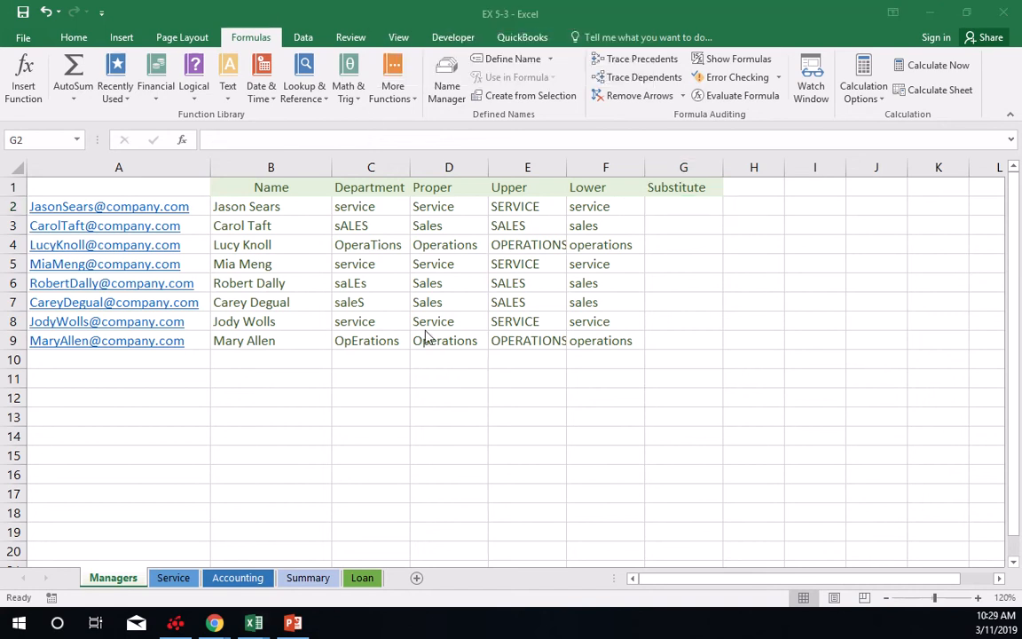
# Insert a SUBSTITUTE function in G2 with cell F2 as its Text argument.
pyautogui.click(201, 91)
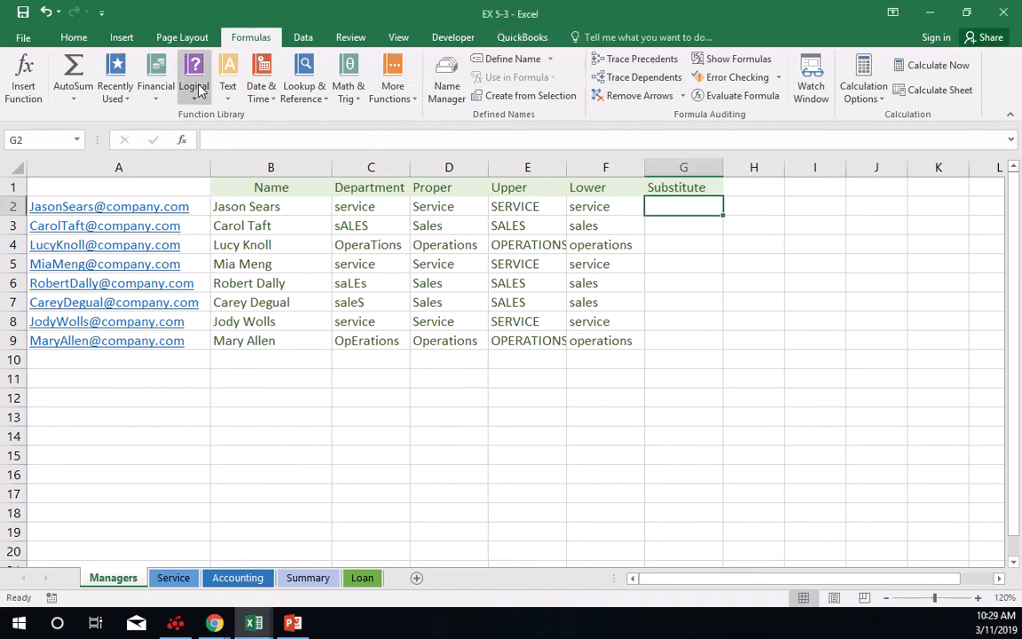
pyautogui.click(197, 94)
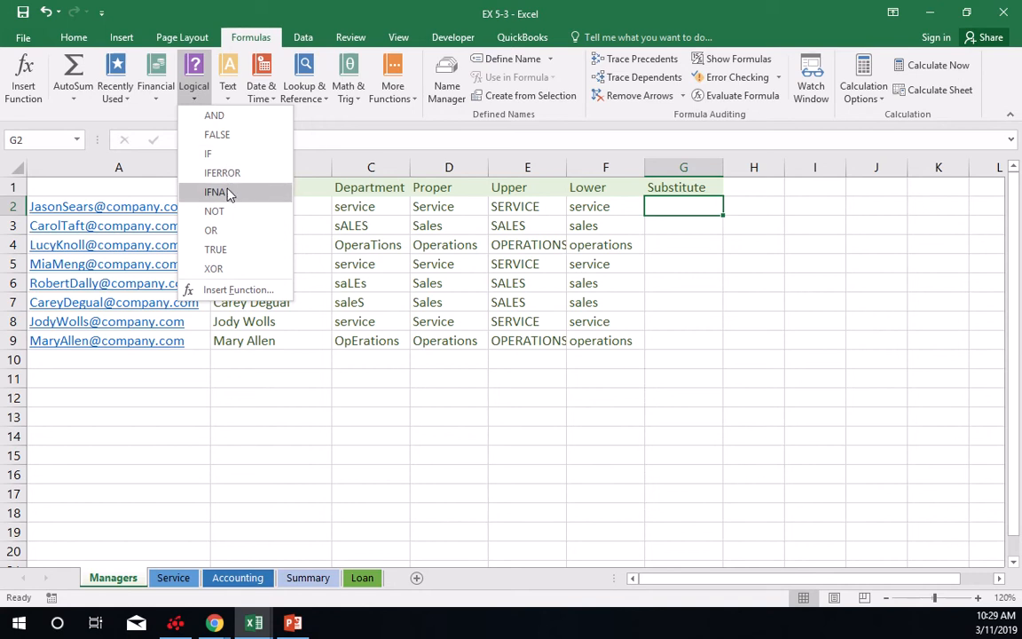
pyautogui.click(229, 92)
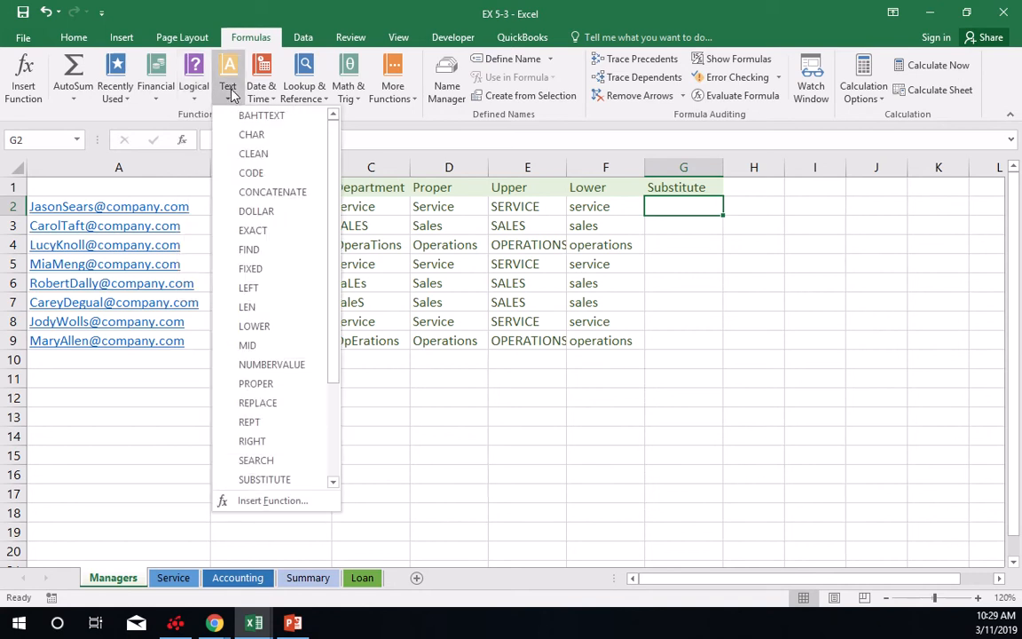
pyautogui.click(275, 479)
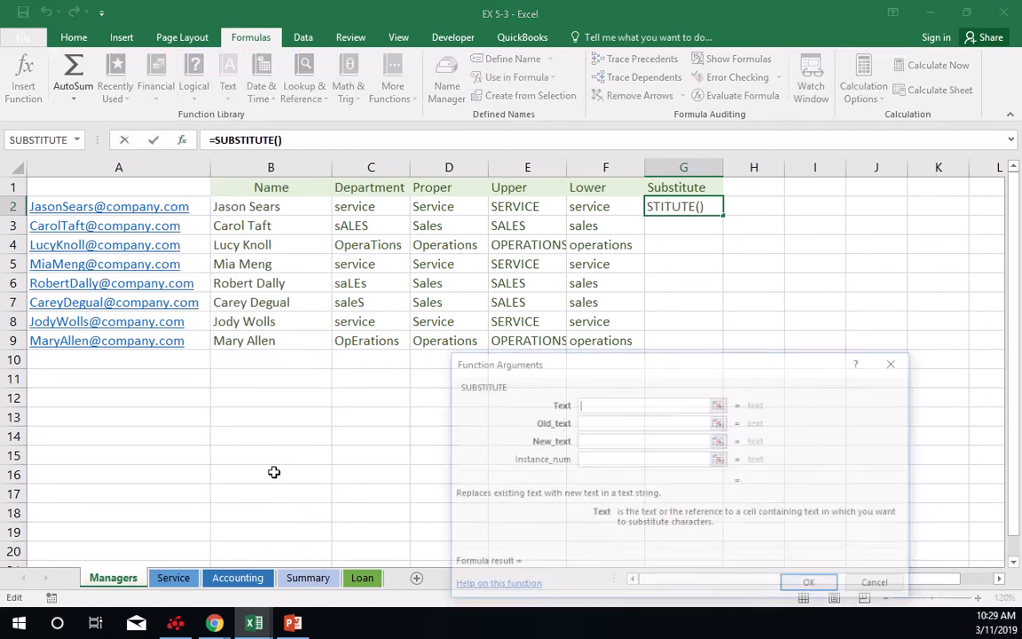
pyautogui.click(593, 205)
pyautogui.click(595, 423)
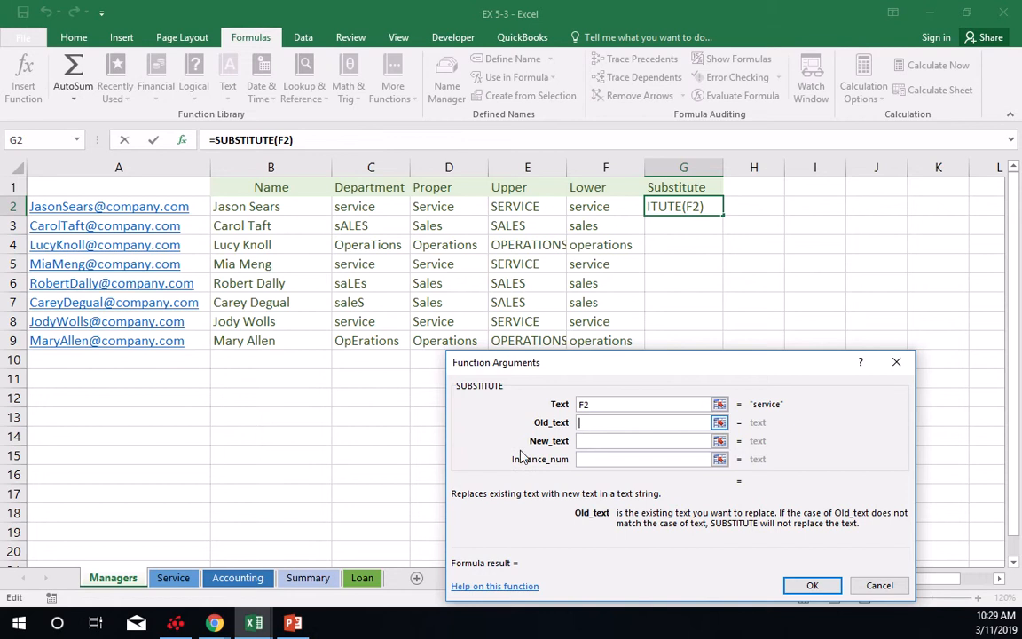
# Set the SUBSTITUTE function's Old_text to operations and New_text to IT, and copy the formula down through G9.
pyautogui.write('sub')
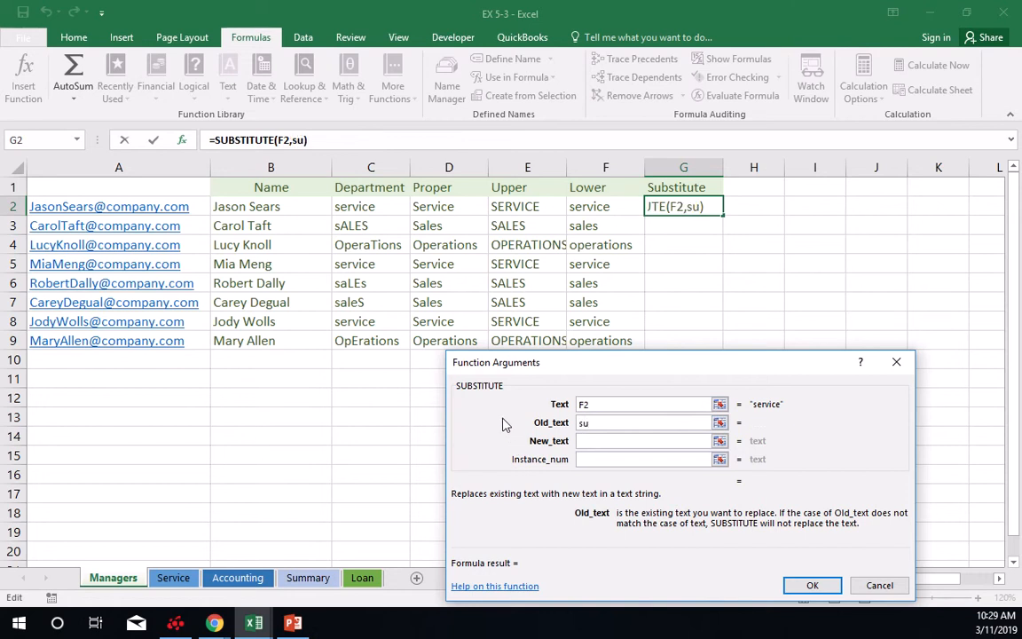
pyautogui.press('BackSpace')
pyautogui.press('BackSpace')
pyautogui.press('BackSpace')
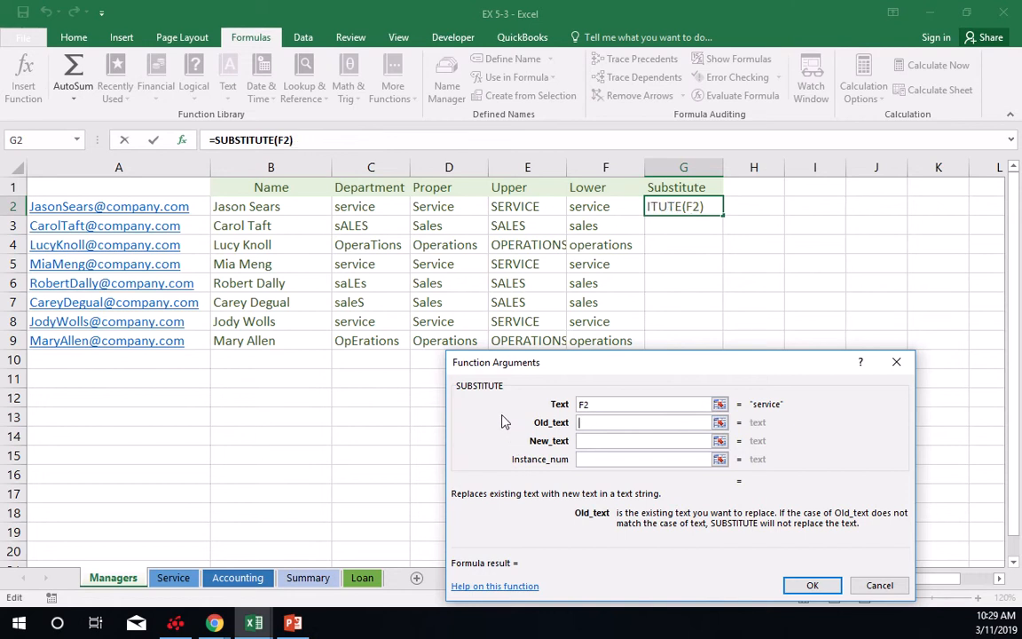
pyautogui.write('operations')
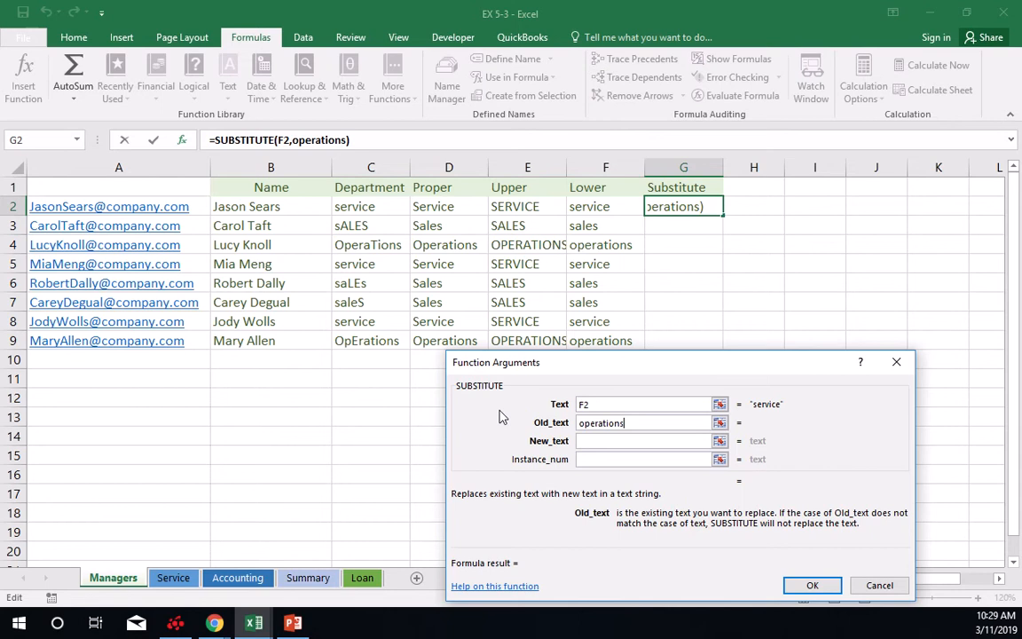
pyautogui.press('Tab')
pyautogui.write('IT')
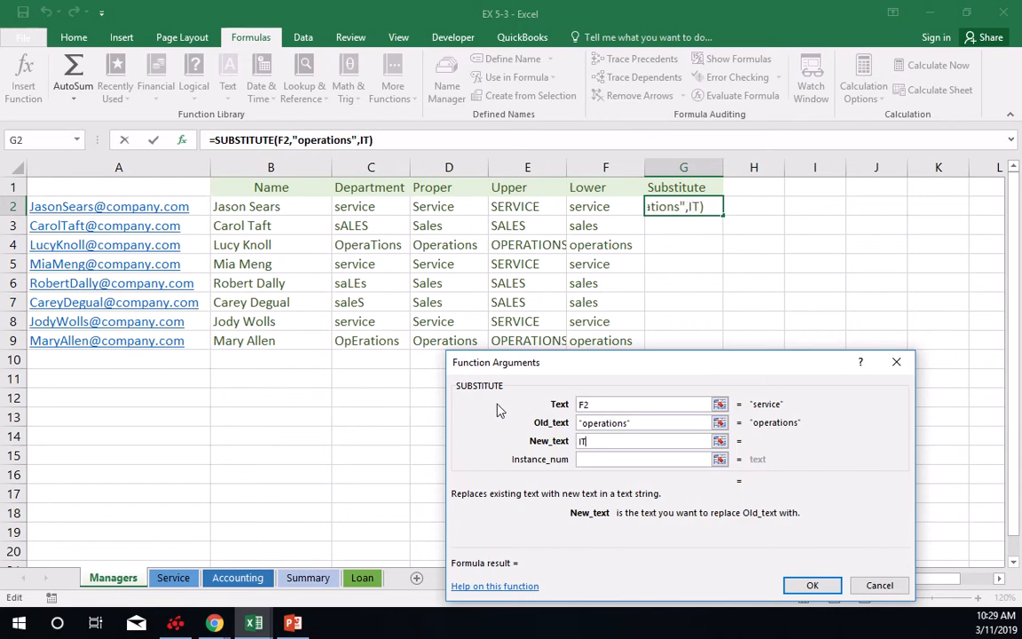
pyautogui.click(812, 585)
pyautogui.moveTo(722, 216); pyautogui.dragTo(704, 351)
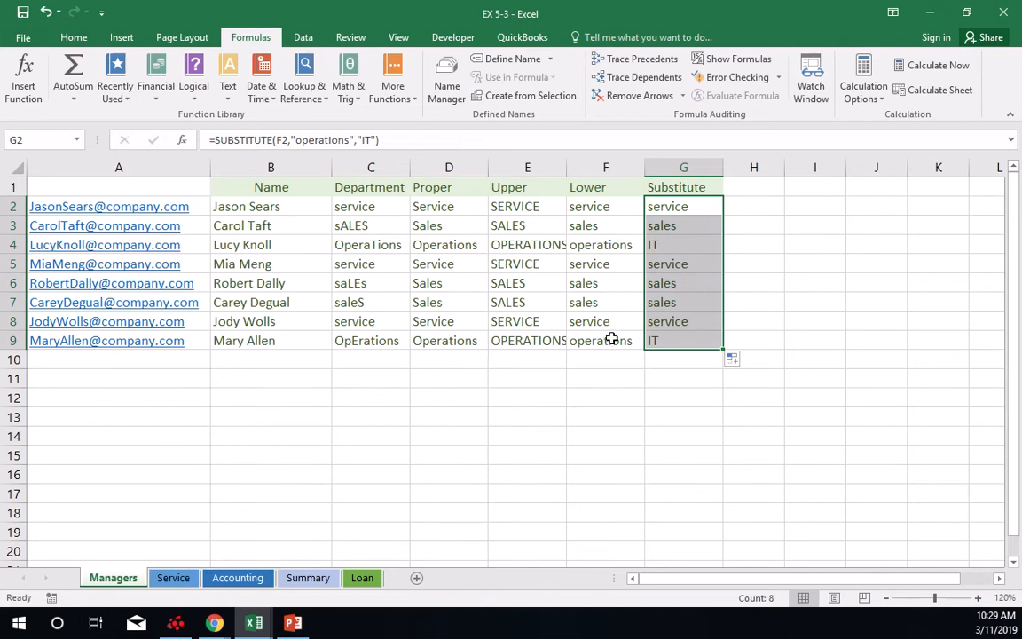
# Save the workbook to the Desktop as EX 5-3.
pyautogui.click(23, 37)
pyautogui.click(40, 198)
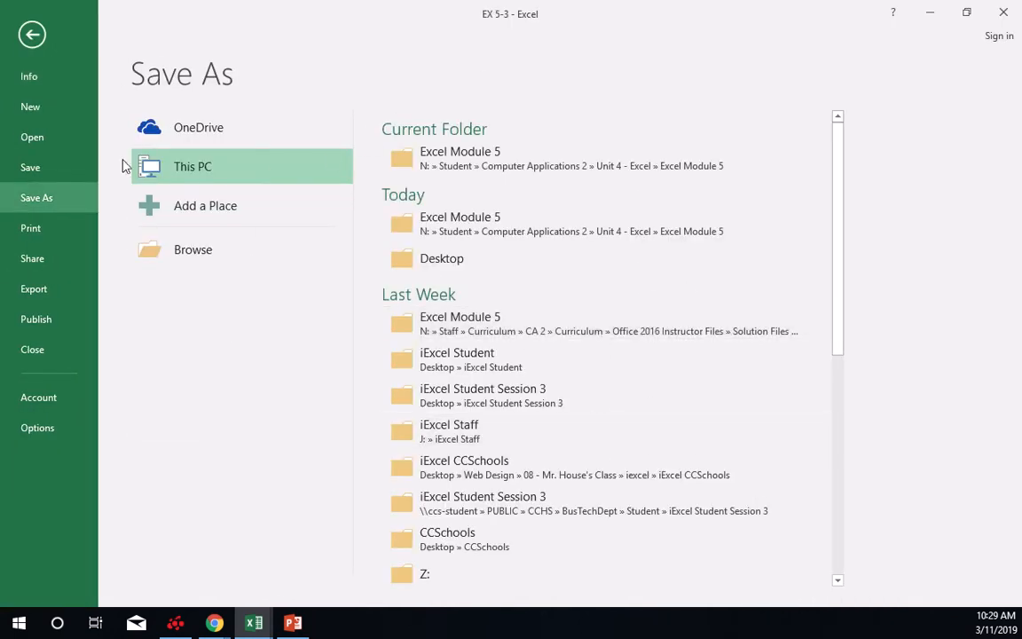
pyautogui.click(200, 262)
pyautogui.click(67, 132)
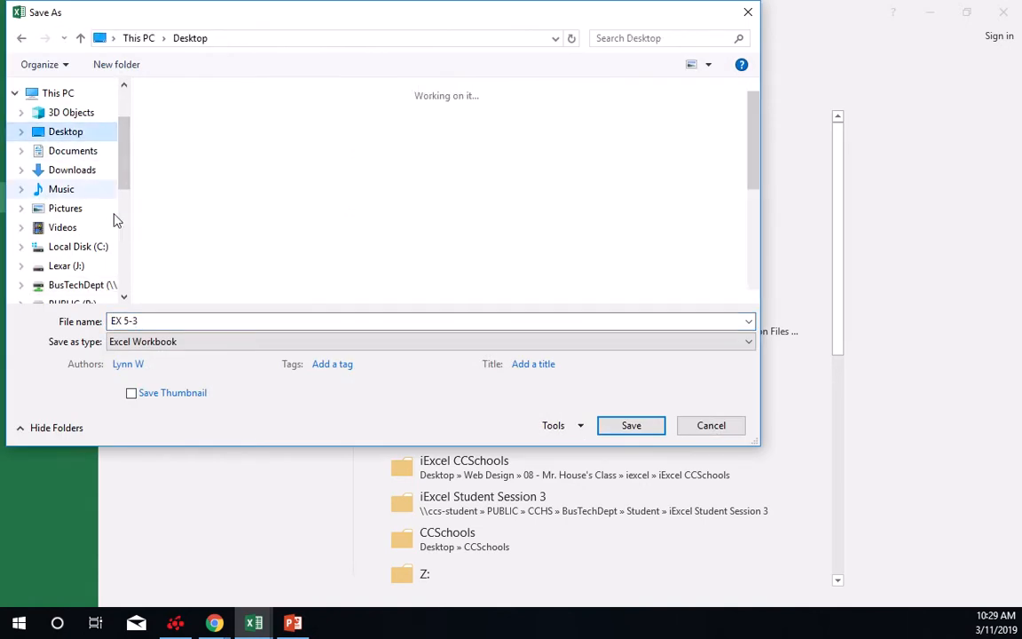
pyautogui.click(311, 320)
pyautogui.click(217, 321)
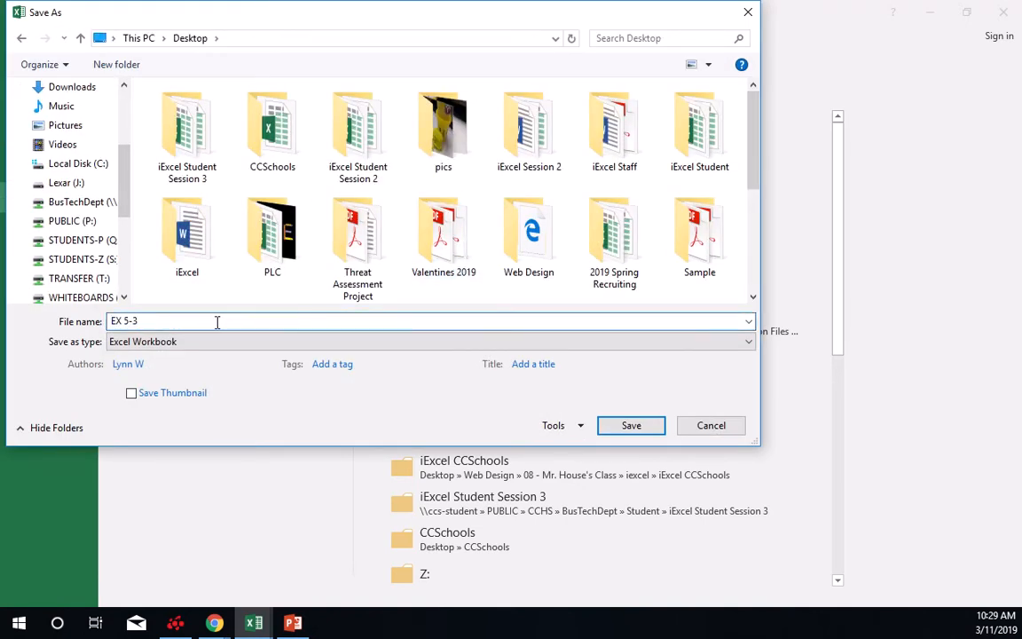
pyautogui.click(632, 425)
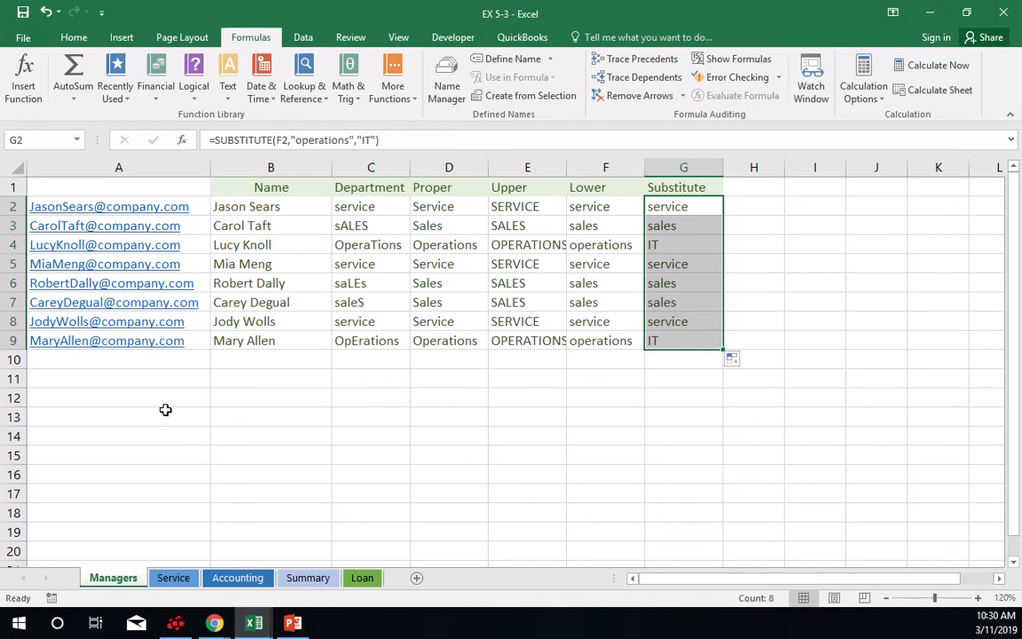
# Switch to the Service sheet and select cell B20, beside Number in the Department Statistics.
pyautogui.click(171, 578)
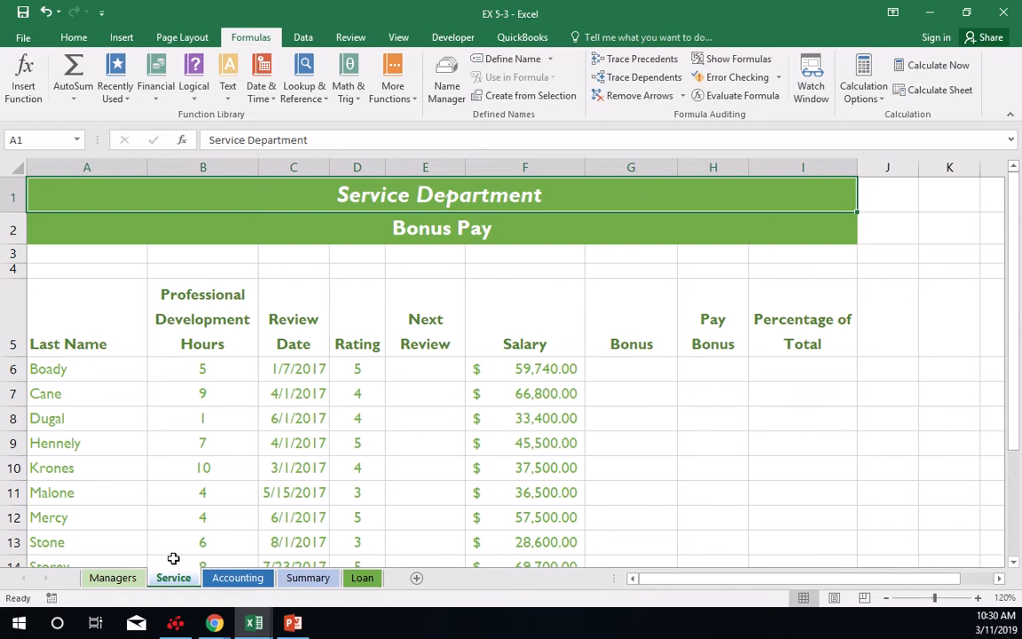
pyautogui.scroll(-3, 334, 382)
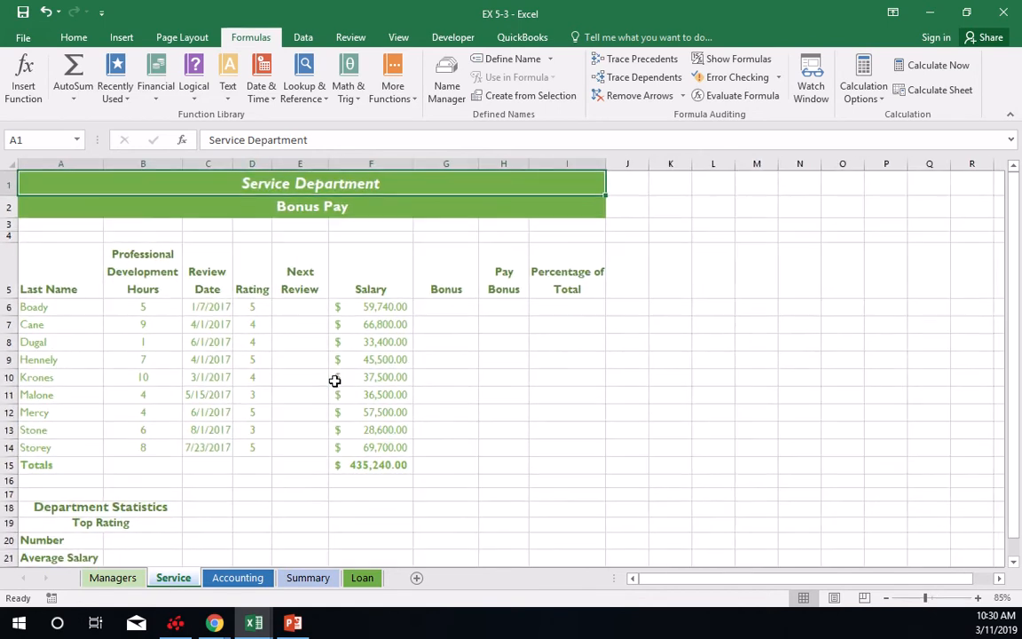
pyautogui.scroll(-2, 333, 381)
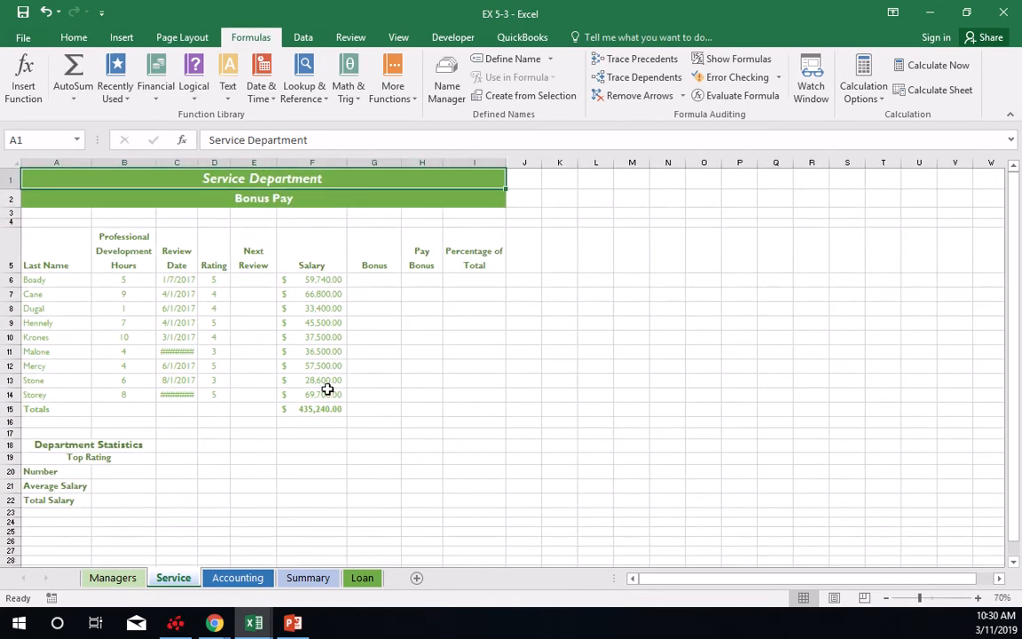
pyautogui.scroll(2, 327, 389)
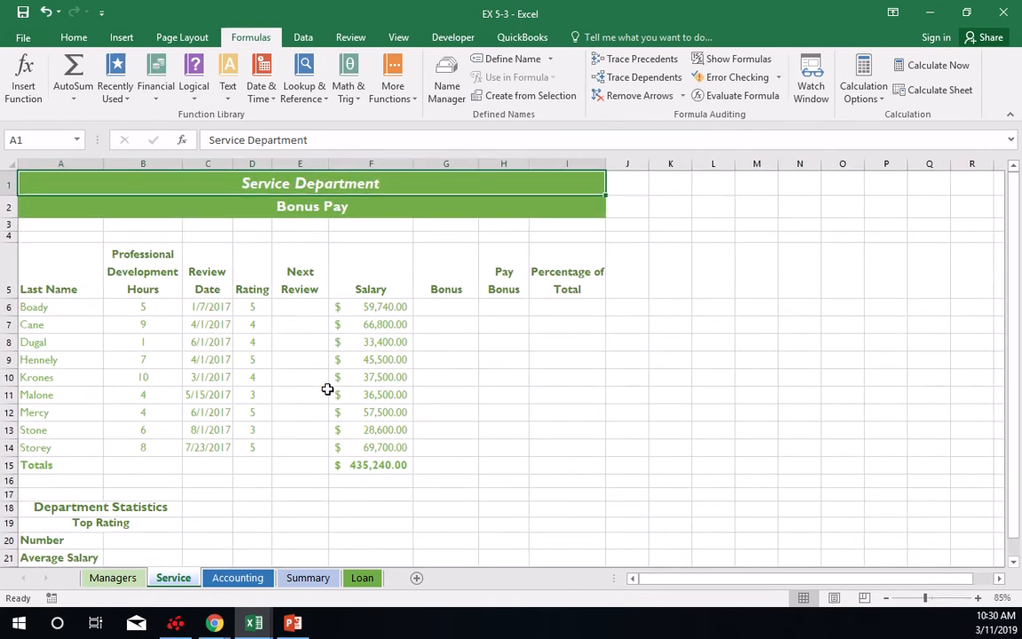
pyautogui.scroll(-1, 327, 389)
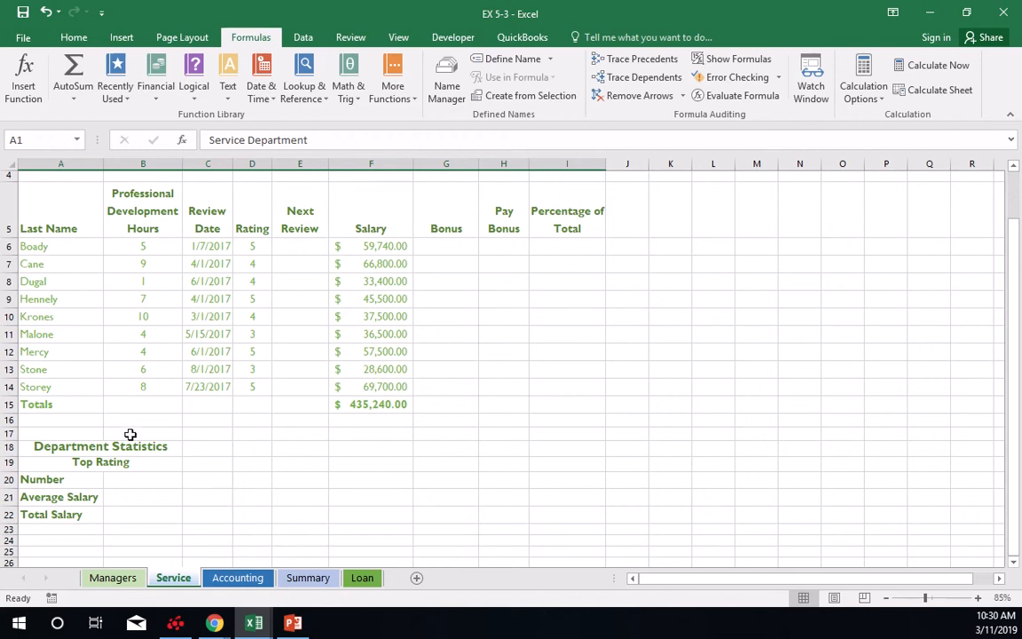
pyautogui.click(132, 477)
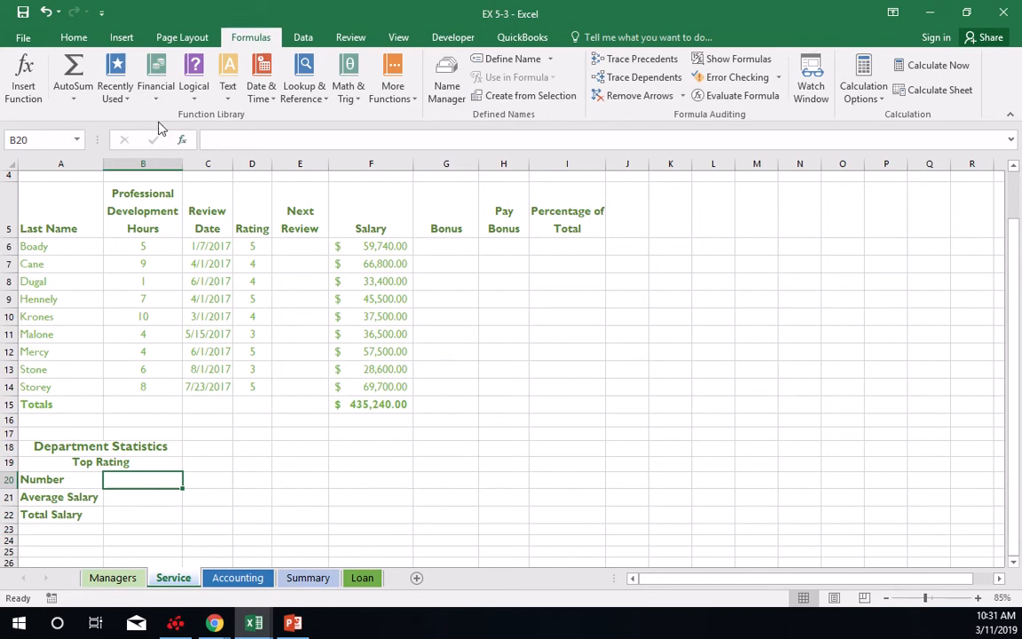
pyautogui.click(191, 94)
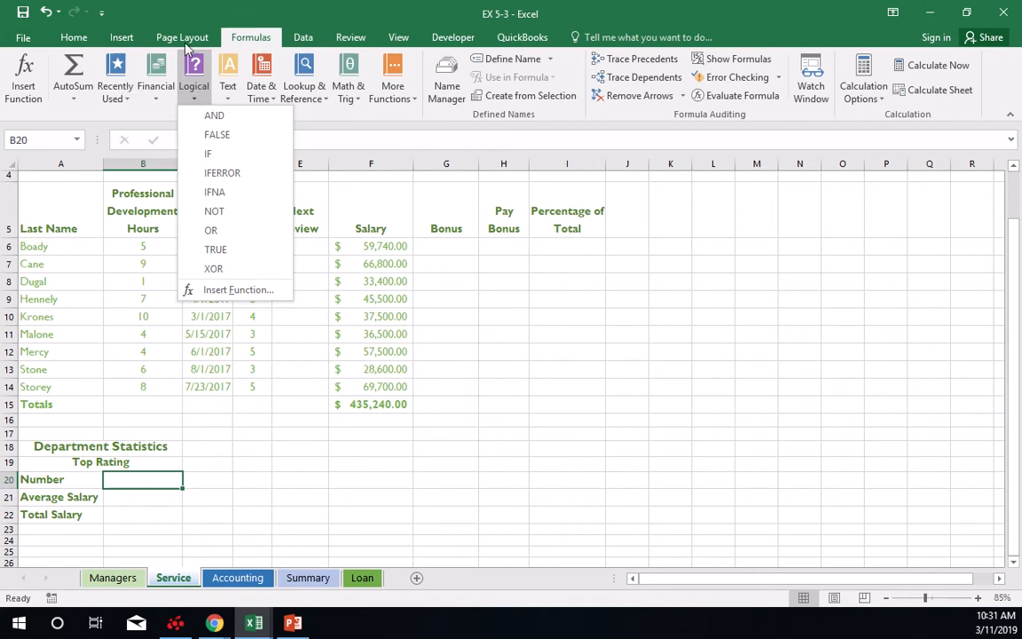
pyautogui.moveTo(463, 3)
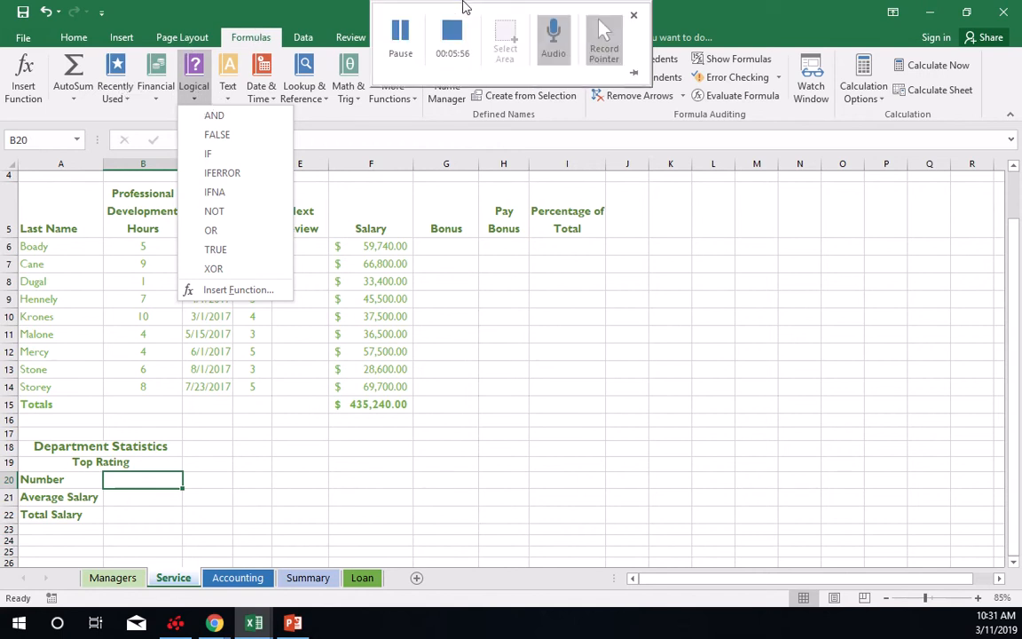
pyautogui.click(416, 34)
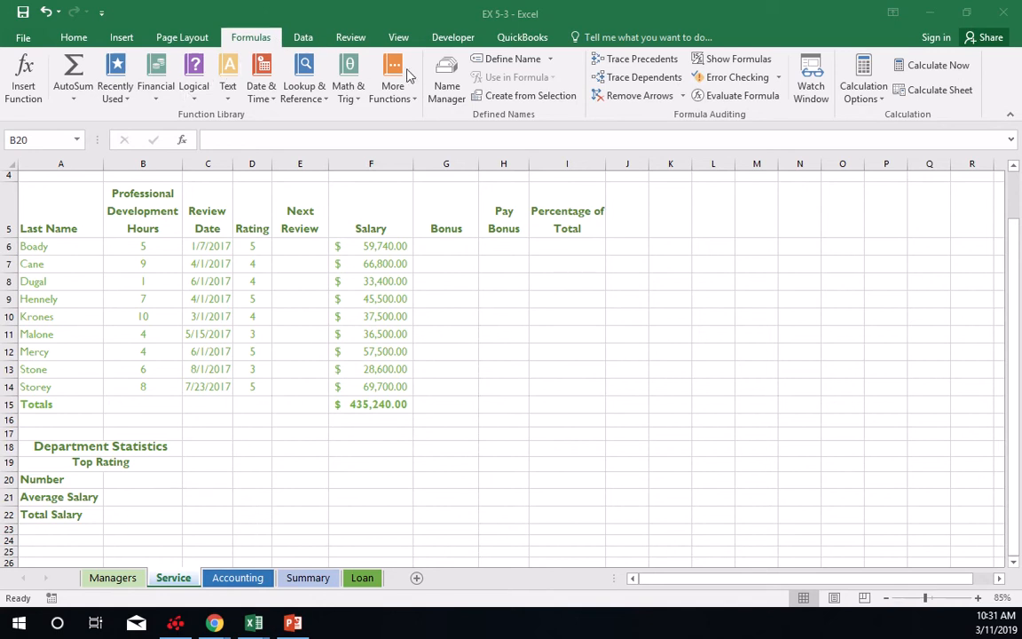
pyautogui.click(204, 82)
pyautogui.click(199, 89)
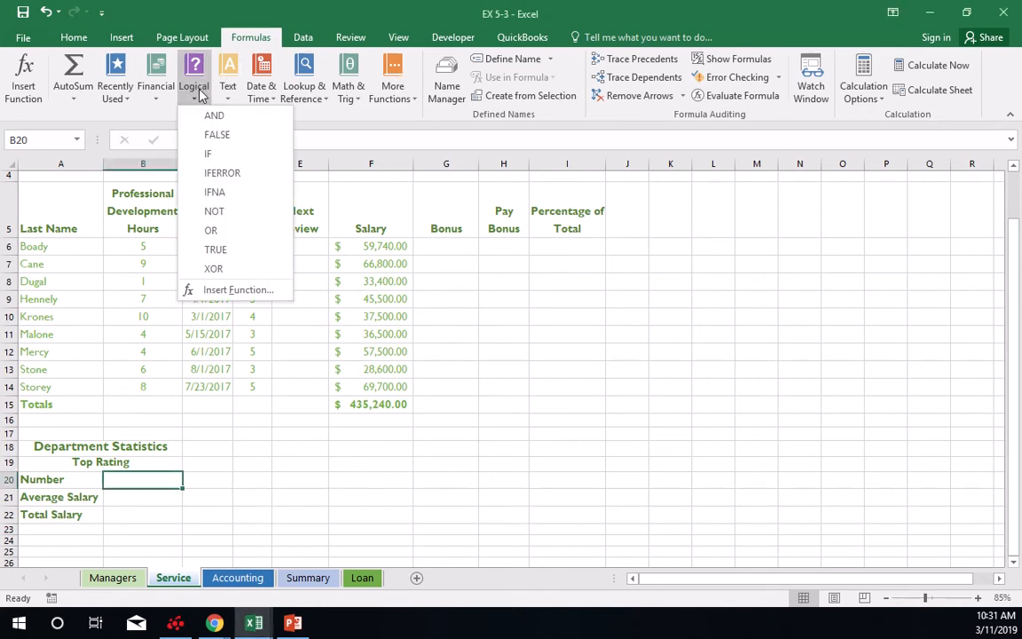
# Insert a COUNTIF function in B20 with range D6:D14 and criteria =5 to count the top ratings.
pyautogui.click(391, 84)
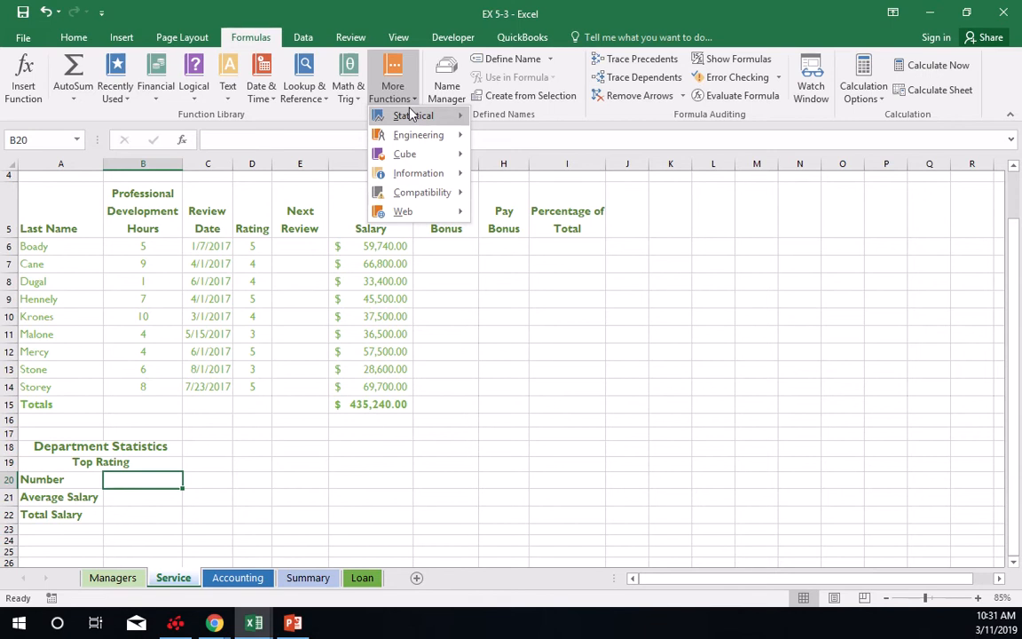
pyautogui.moveTo(410, 114)
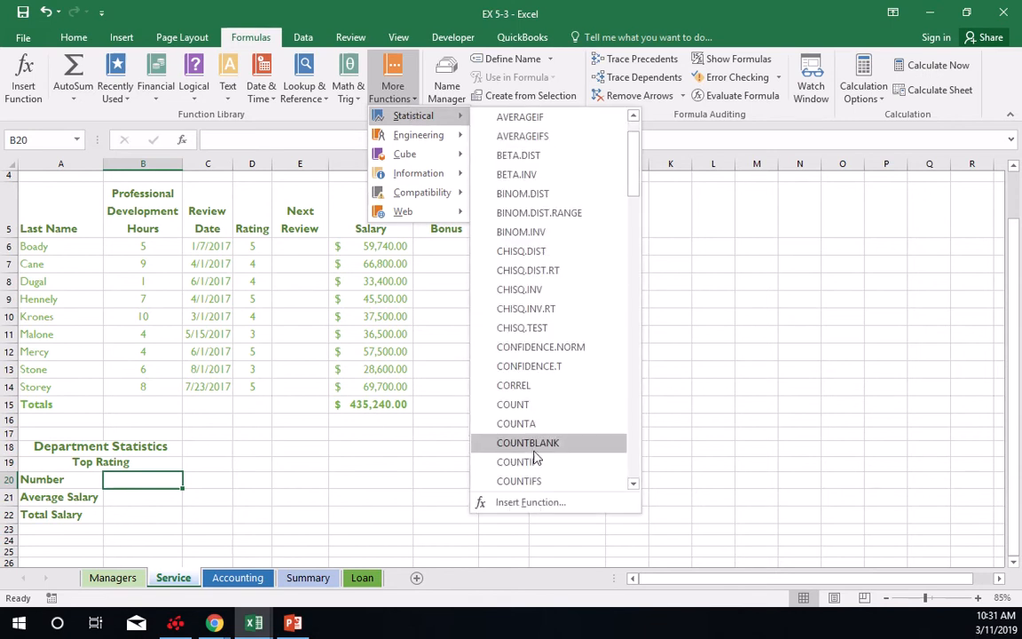
pyautogui.click(532, 461)
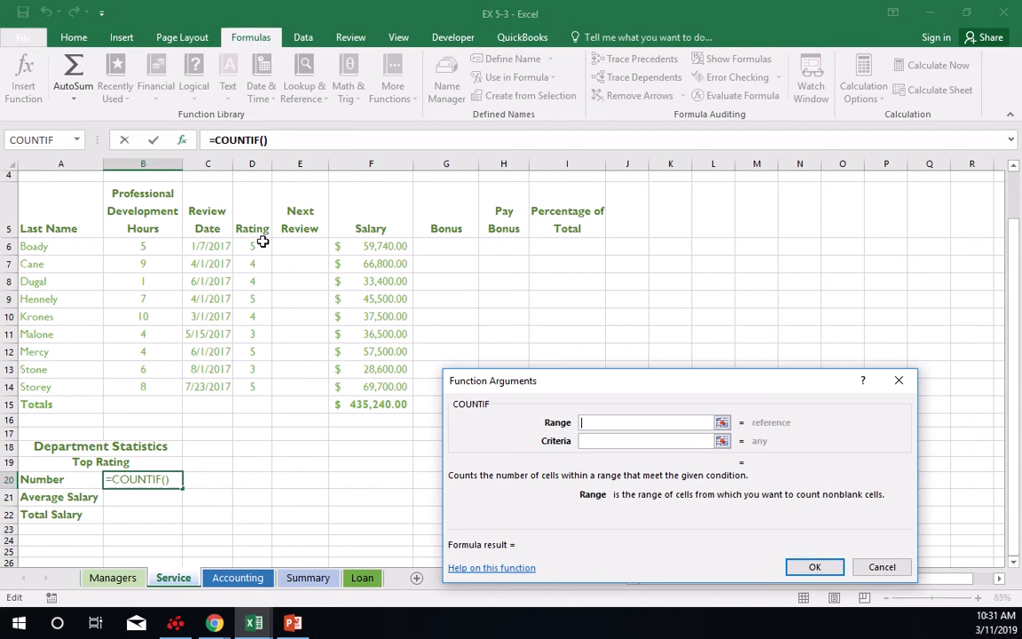
pyautogui.moveTo(262, 241); pyautogui.dragTo(252, 387)
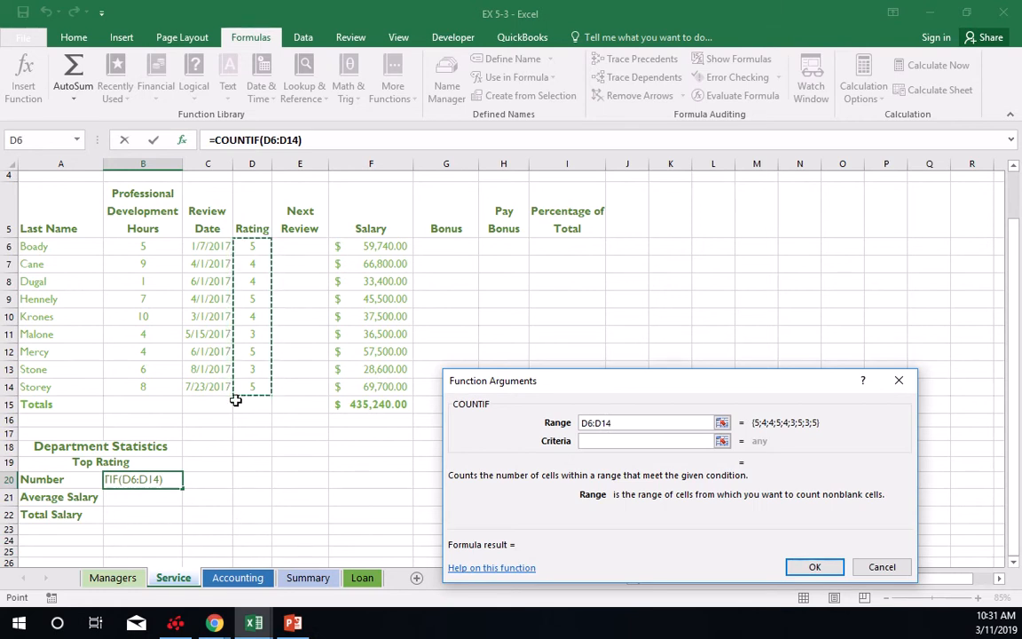
pyautogui.click(614, 442)
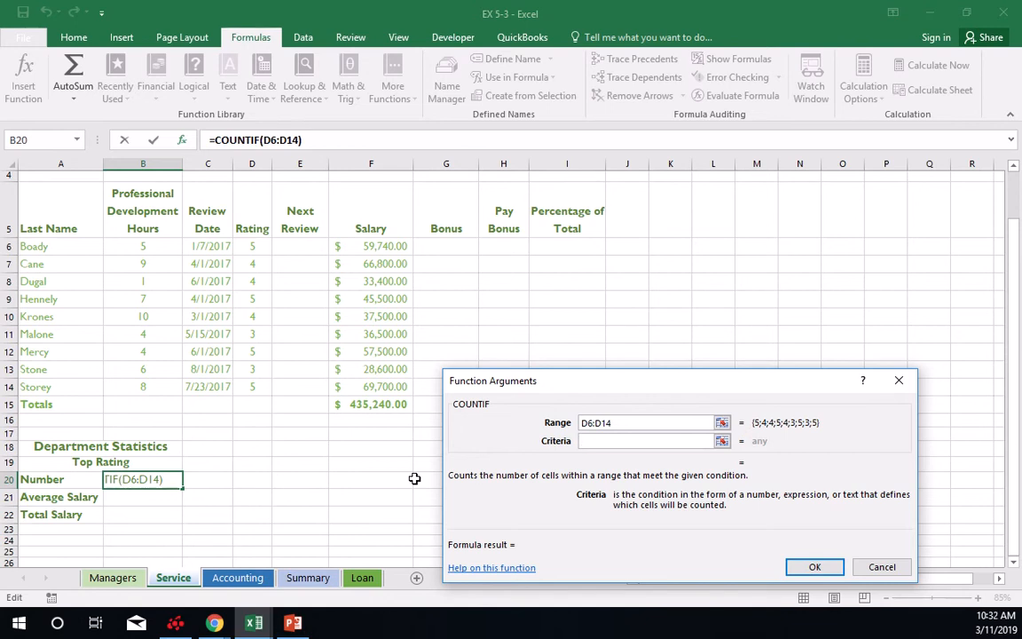
pyautogui.write('=')
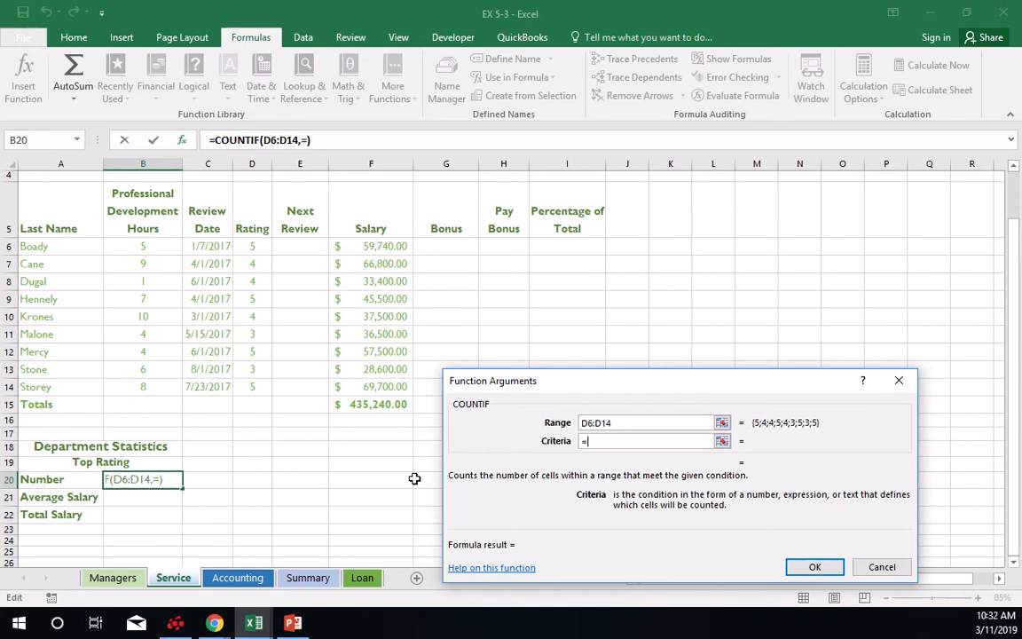
pyautogui.write('5')
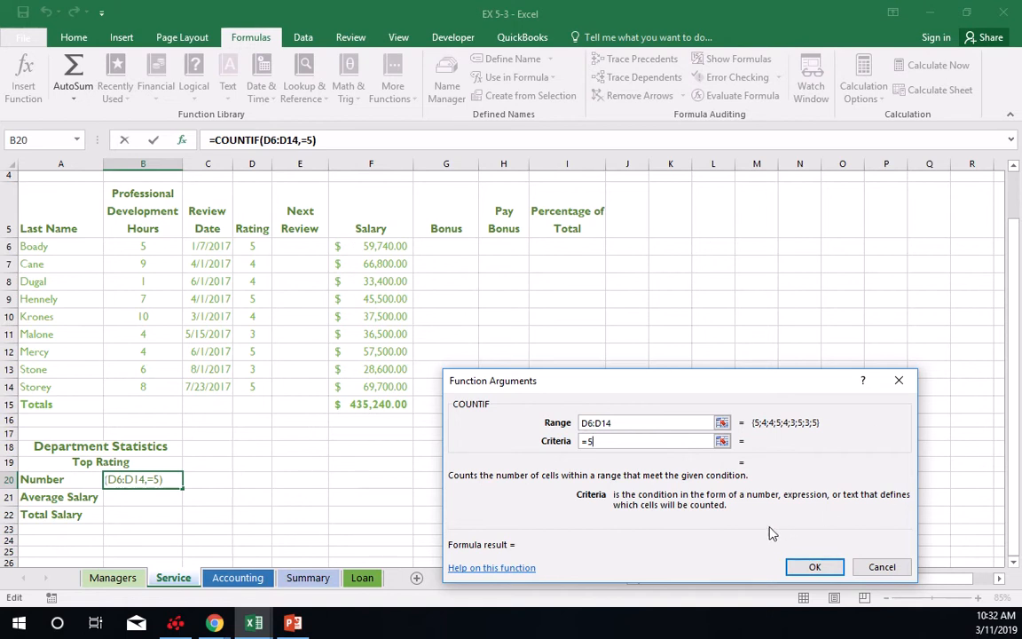
pyautogui.click(814, 568)
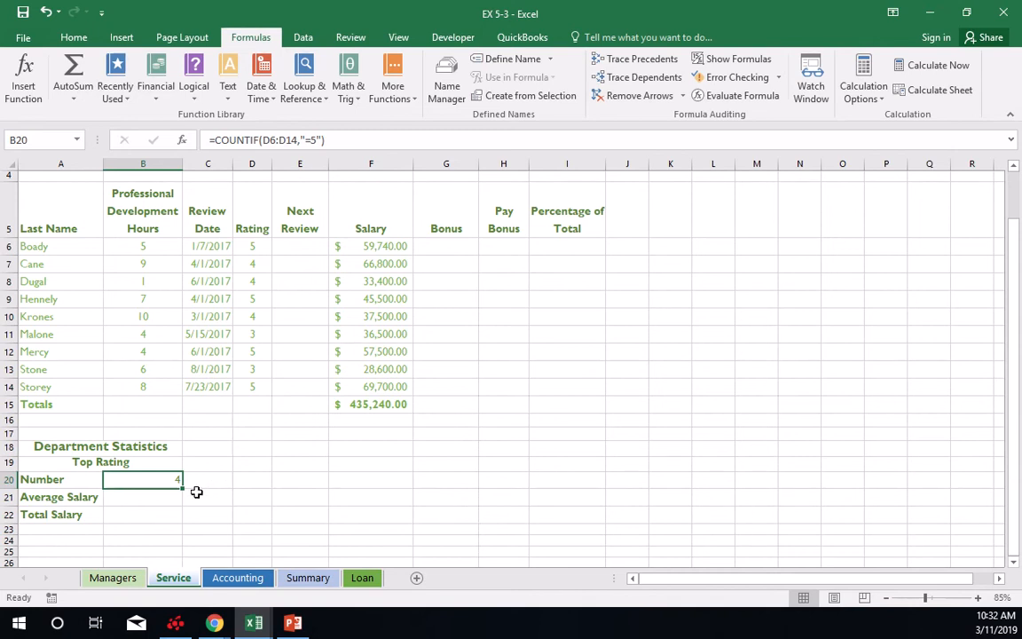
# Insert an AVERAGEIF function in B21, beside Average Salary, with the Rating cells D6:D14 as its Range.
pyautogui.click(147, 502)
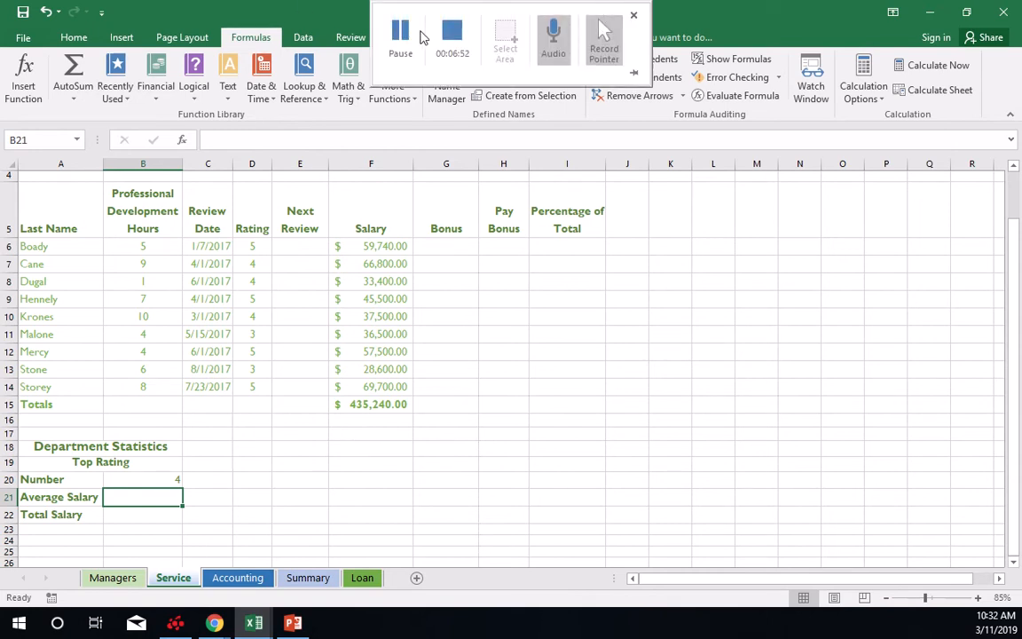
pyautogui.click(407, 38)
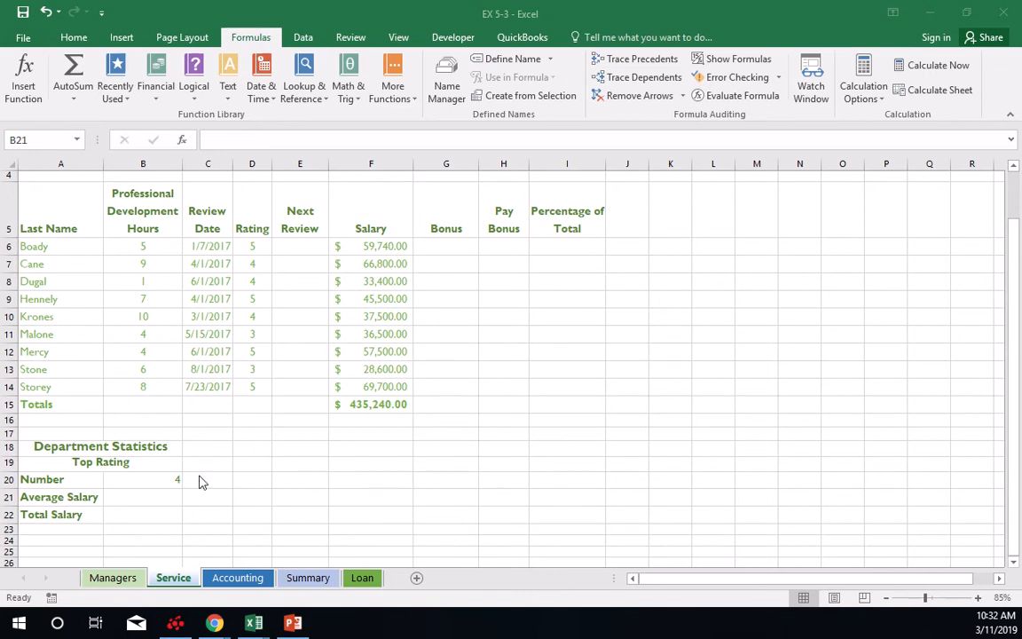
pyautogui.click(160, 494)
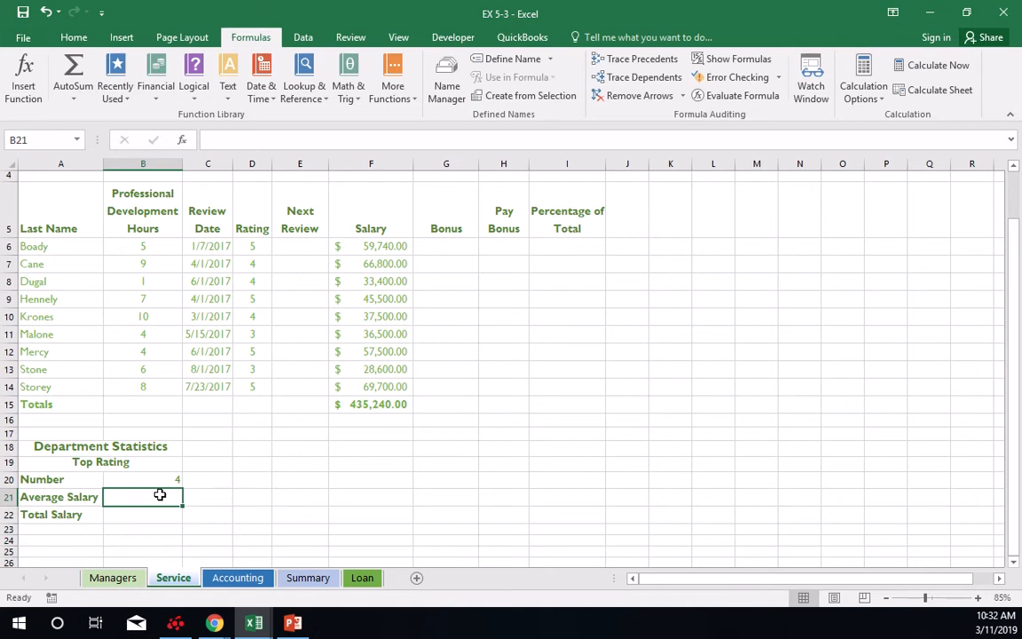
pyautogui.click(394, 93)
pyautogui.moveTo(441, 118)
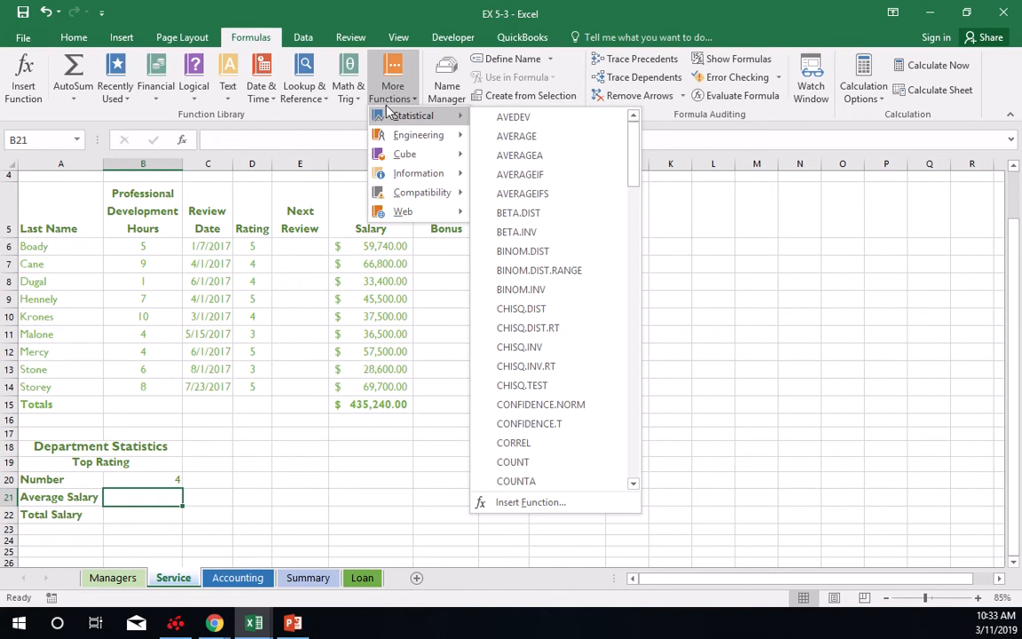
pyautogui.click(542, 174)
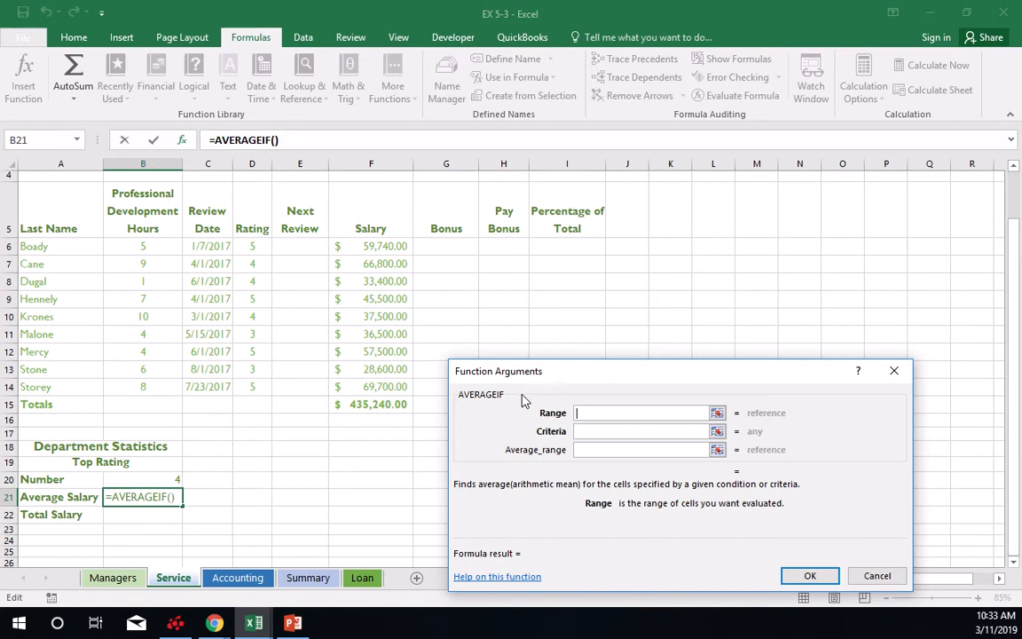
pyautogui.moveTo(253, 246); pyautogui.dragTo(252, 389)
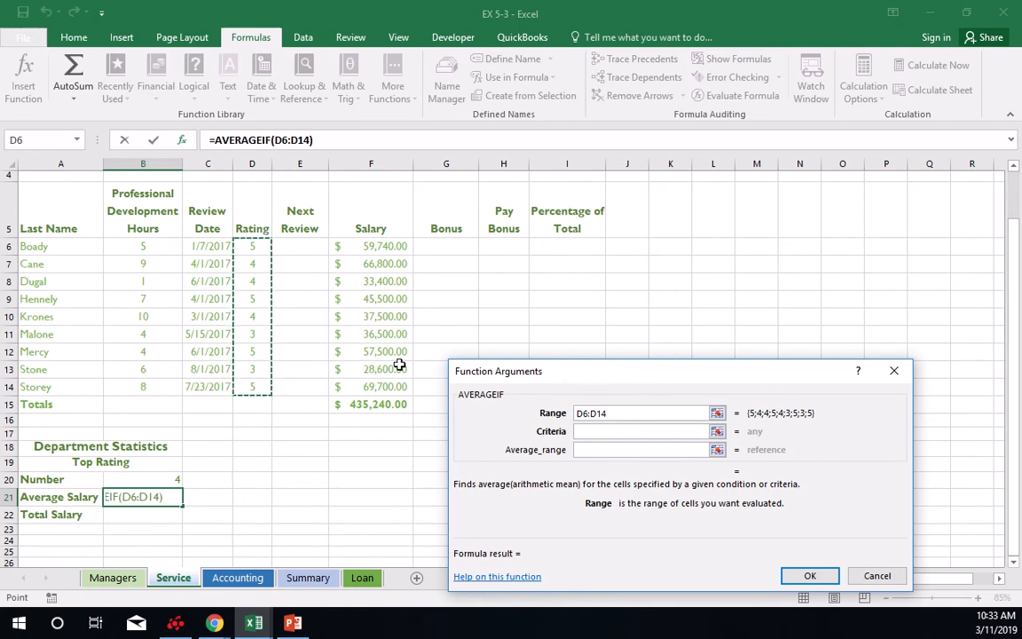
# Set the AVERAGEIF Criteria to =5 and Average_range to F6:F14, and select cell B22 beside Total Salary.
pyautogui.click(595, 432)
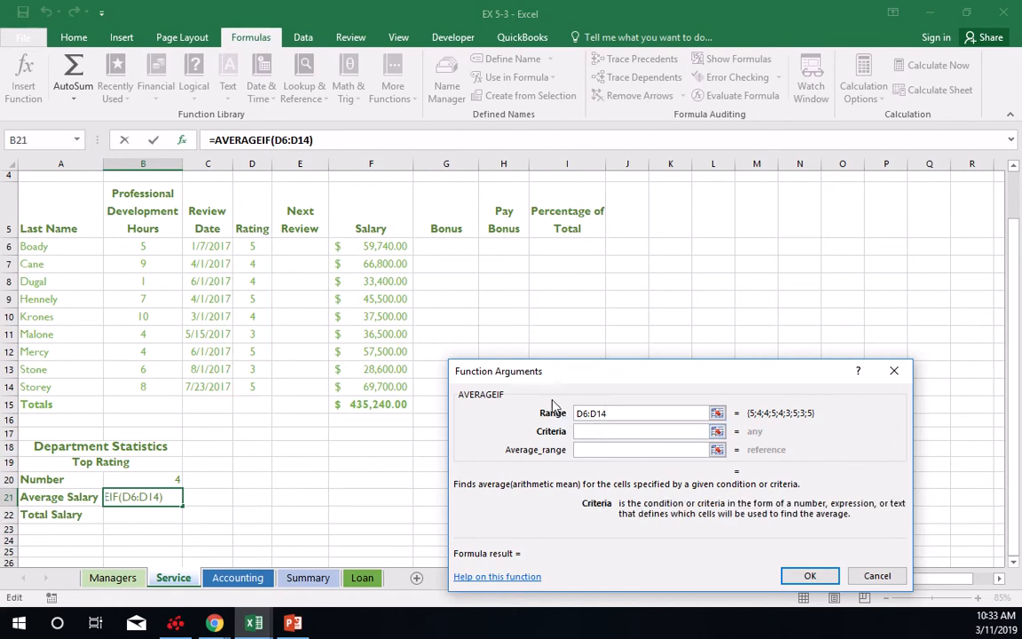
pyautogui.write('=5')
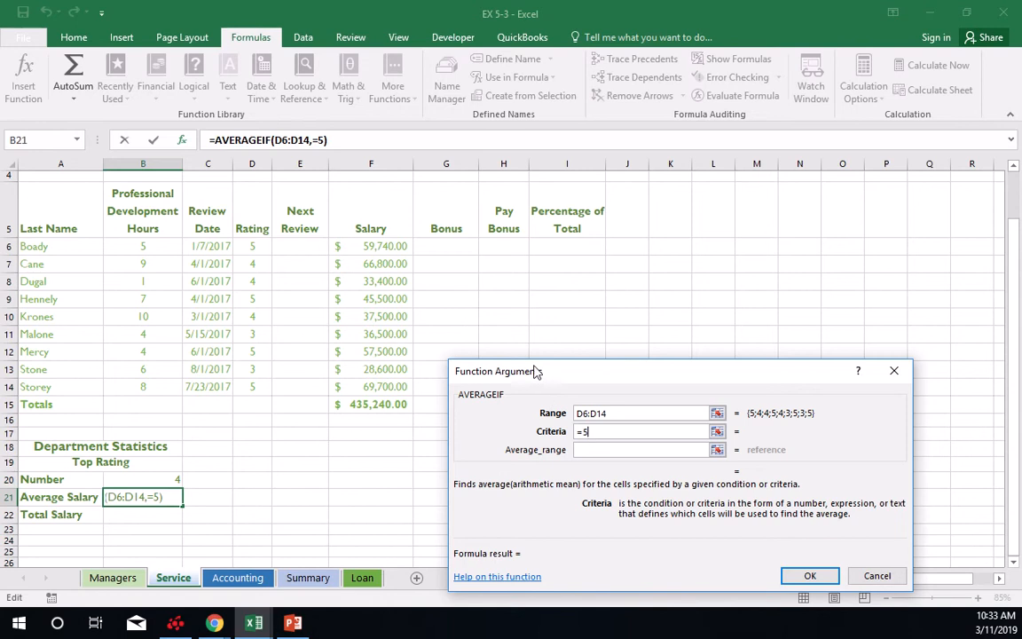
pyautogui.click(610, 454)
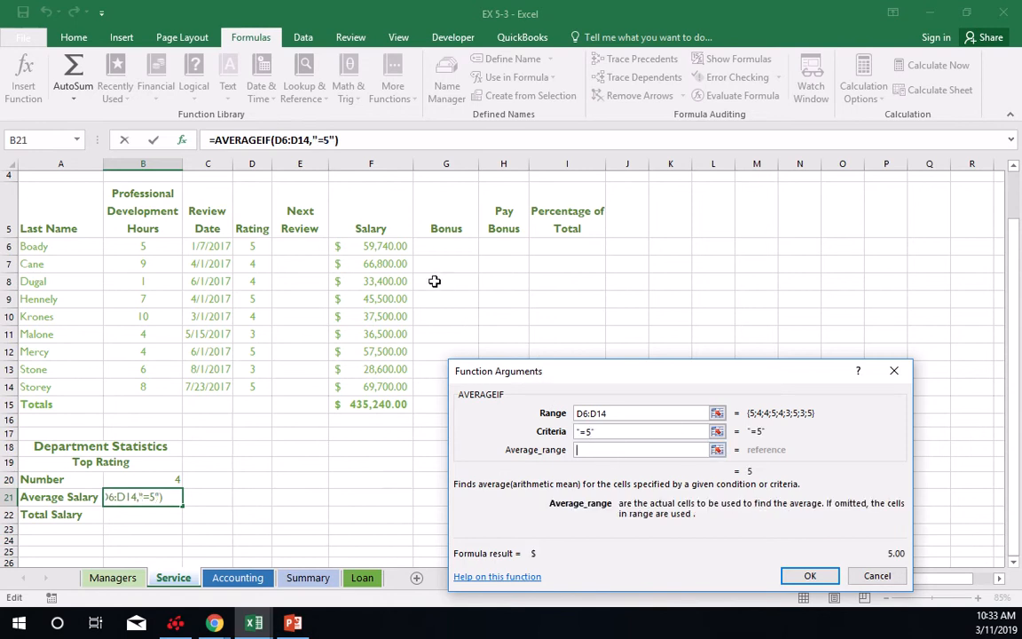
pyautogui.moveTo(395, 245); pyautogui.dragTo(396, 388)
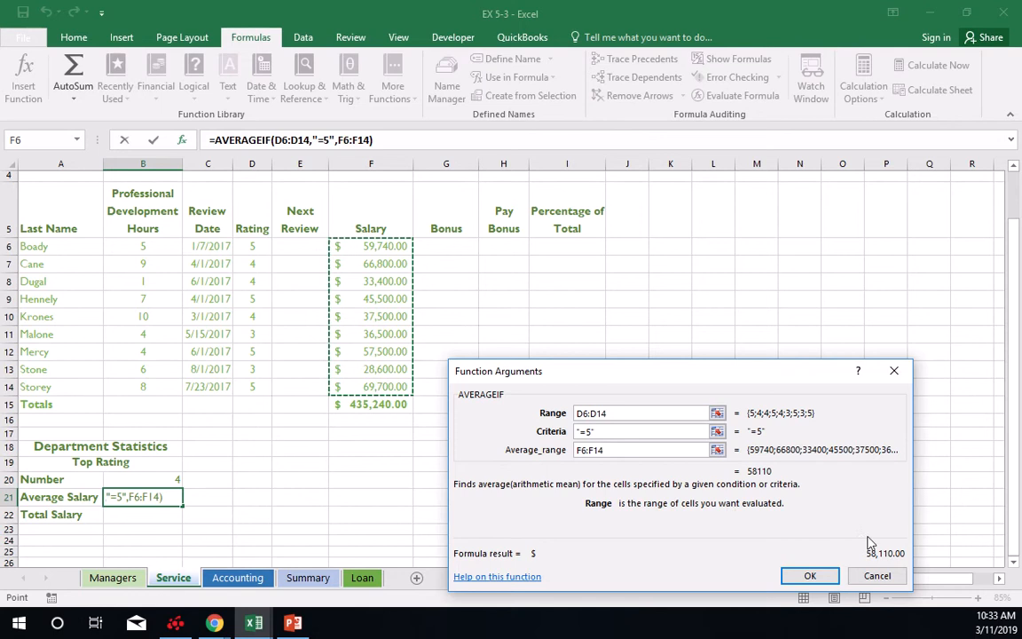
pyautogui.click(809, 575)
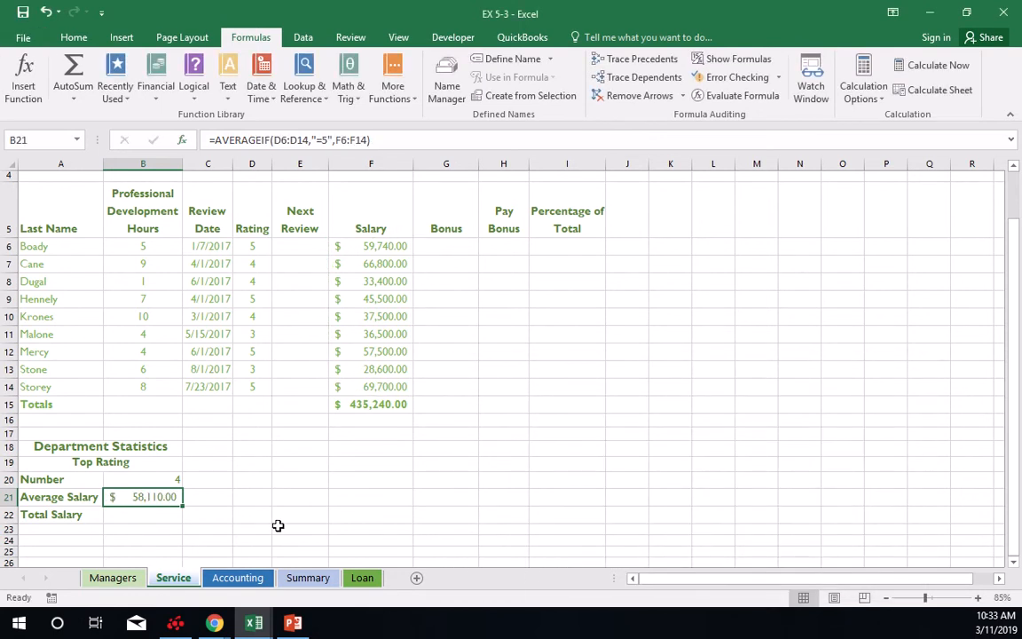
pyautogui.click(160, 512)
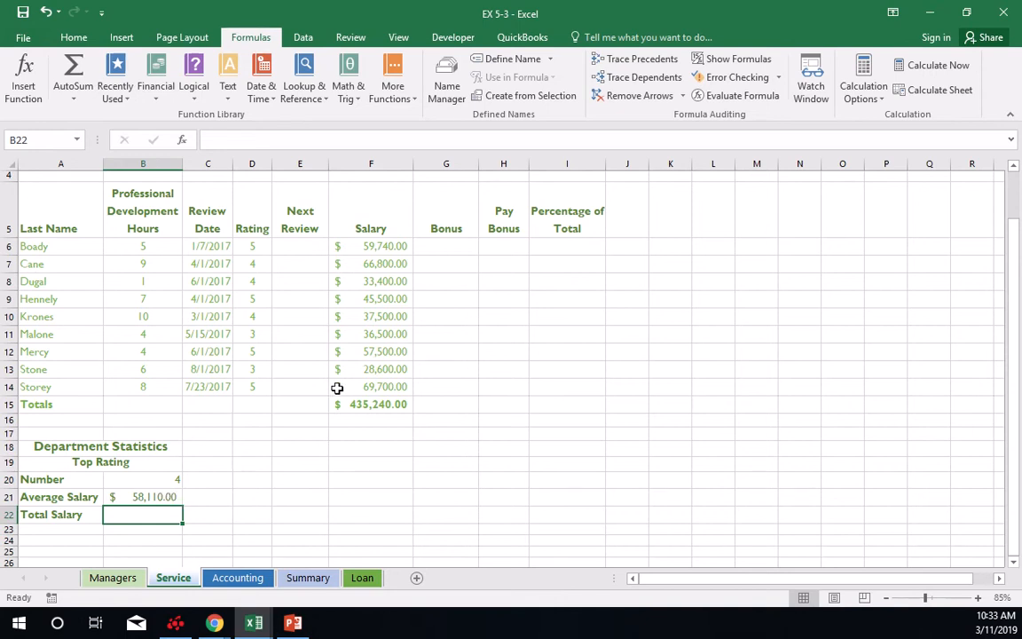
pyautogui.click(395, 91)
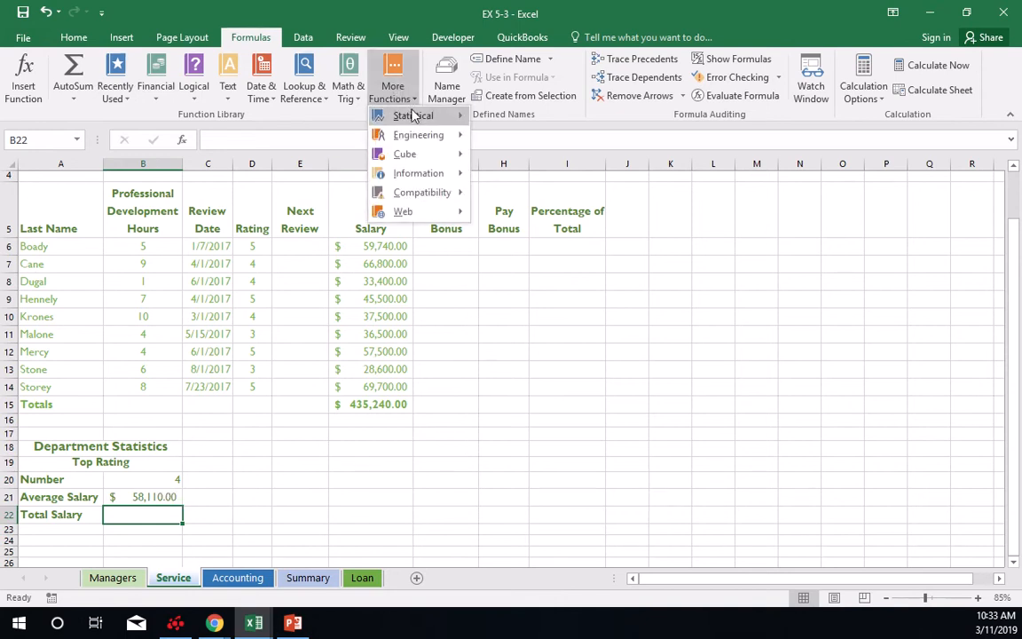
pyautogui.moveTo(406, 115)
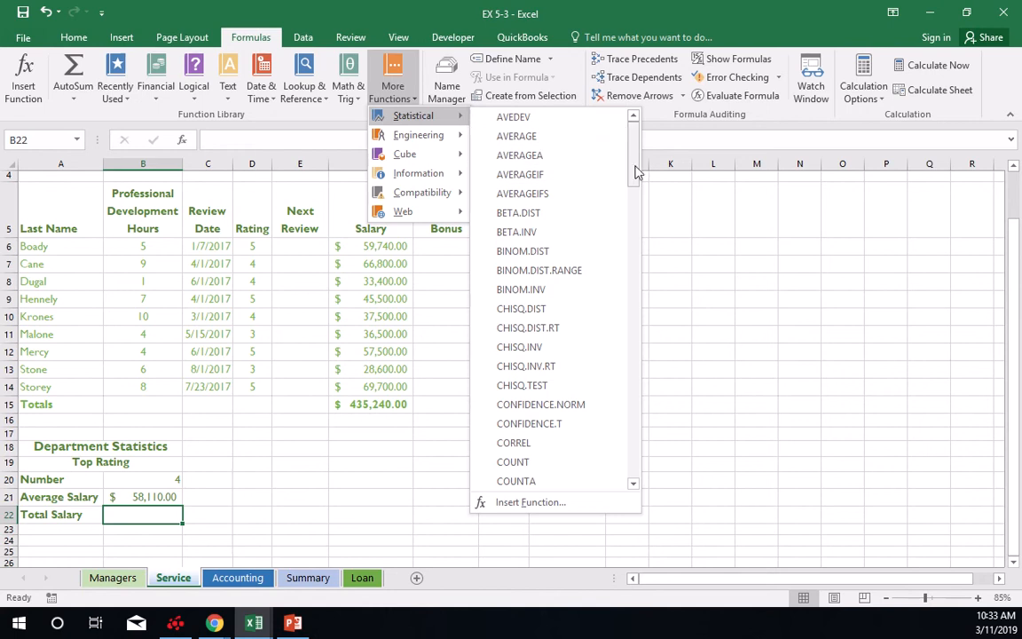
pyautogui.moveTo(634, 169)
pyautogui.mouseDown()
pyautogui.moveTo(641, 475)
pyautogui.moveTo(648, 372)
pyautogui.moveTo(636, 236)
pyautogui.moveTo(617, 167)
pyautogui.mouseUp()
pyautogui.click(156, 88)
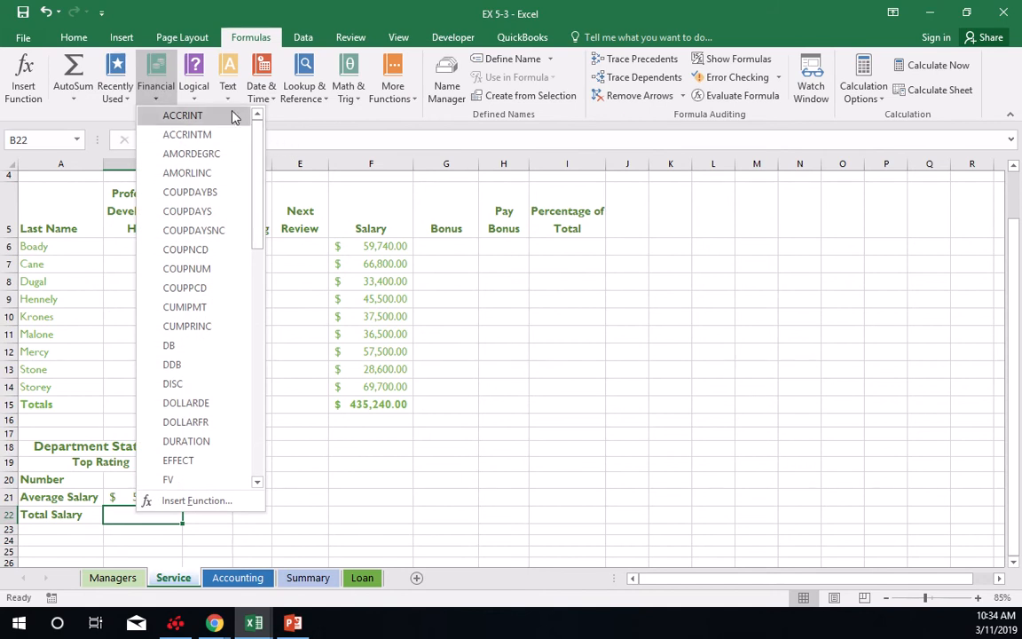
pyautogui.click(203, 94)
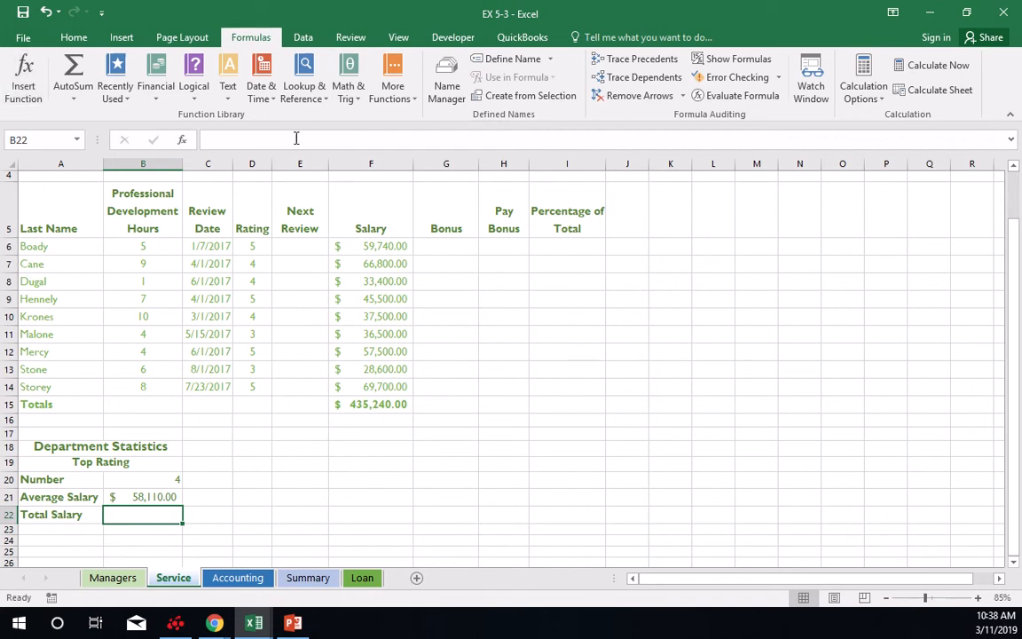
# Insert a SUMIF function in B22 with the Rating cells D6:D14 as its Range.
pyautogui.click(349, 87)
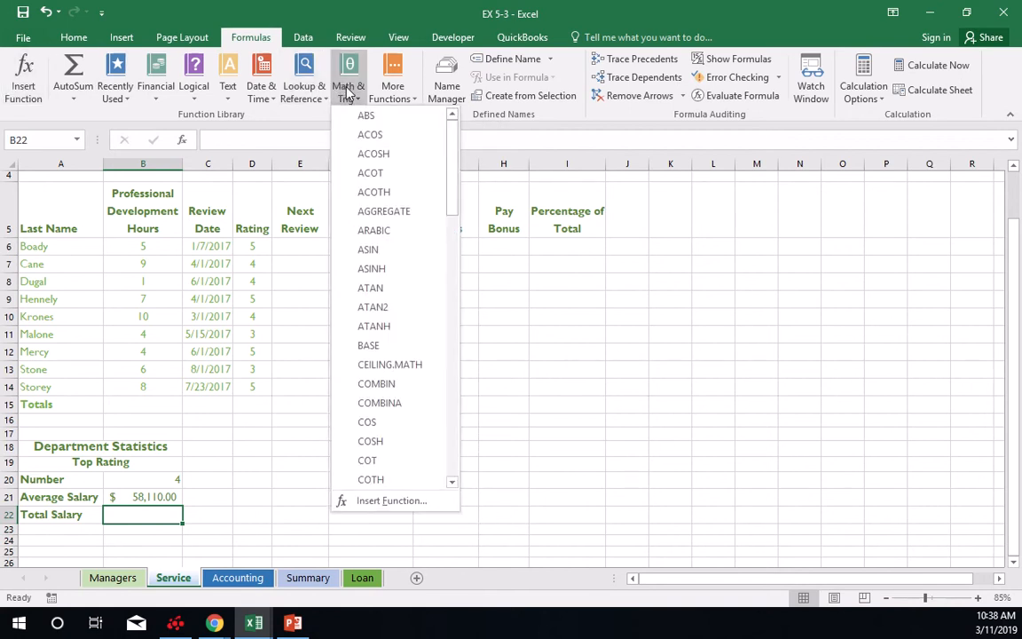
pyautogui.moveTo(451, 174); pyautogui.dragTo(445, 401)
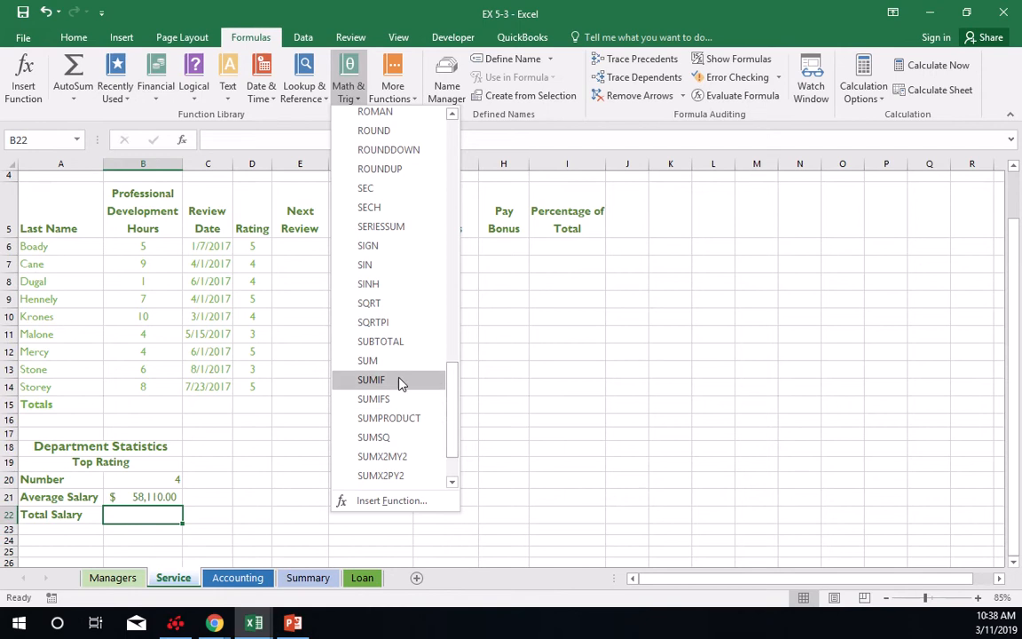
pyautogui.click(371, 380)
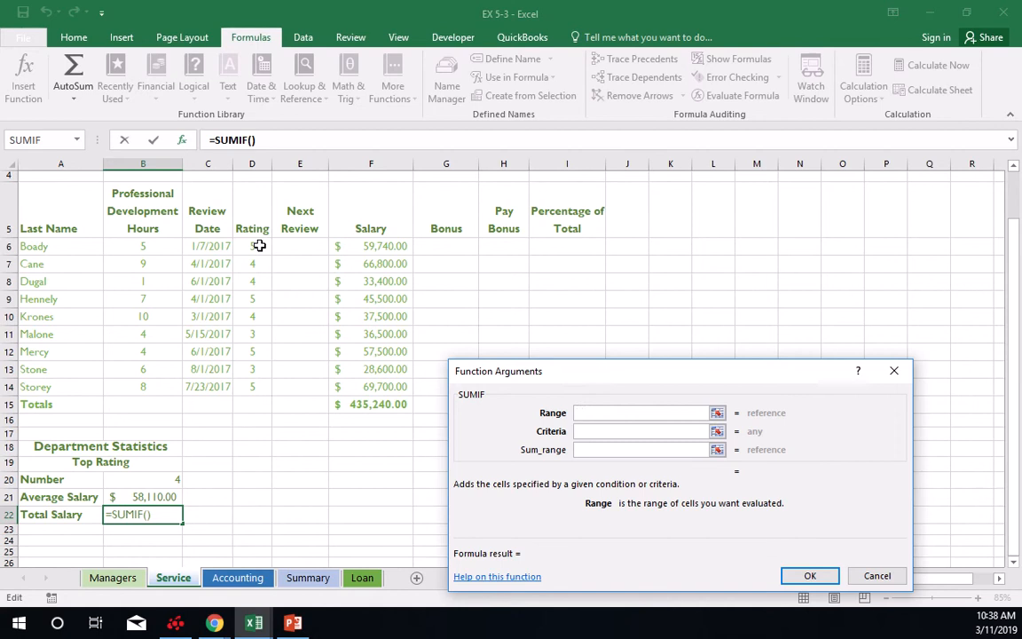
pyautogui.moveTo(258, 246); pyautogui.dragTo(272, 387)
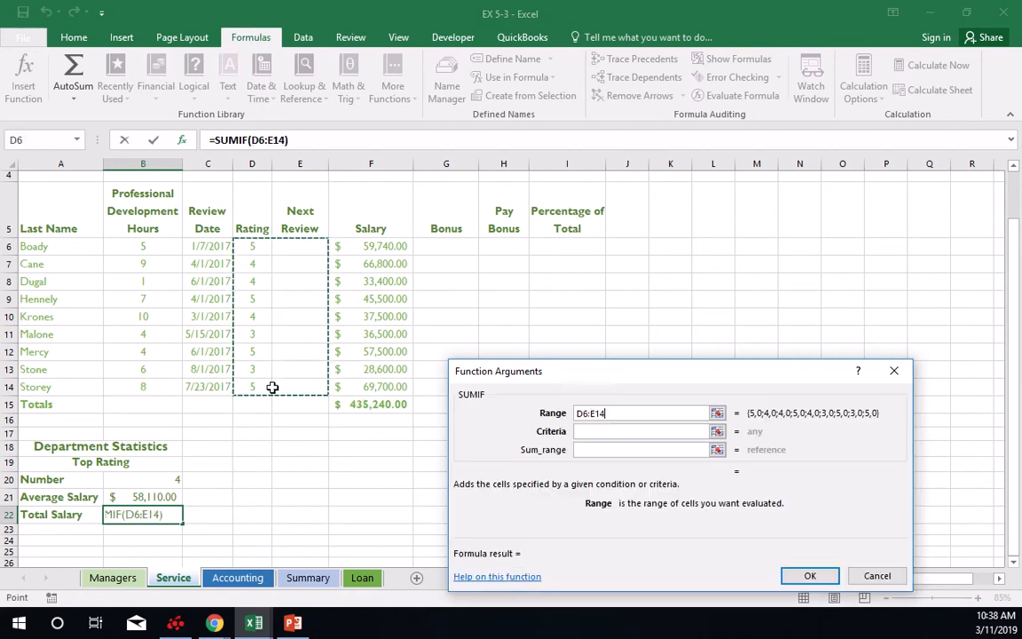
pyautogui.moveTo(252, 246); pyautogui.dragTo(256, 388)
# Complete the SUMIF function with Criteria =5 and the Salary cells F6:F14 as Sum_range.
pyautogui.press('Tab')
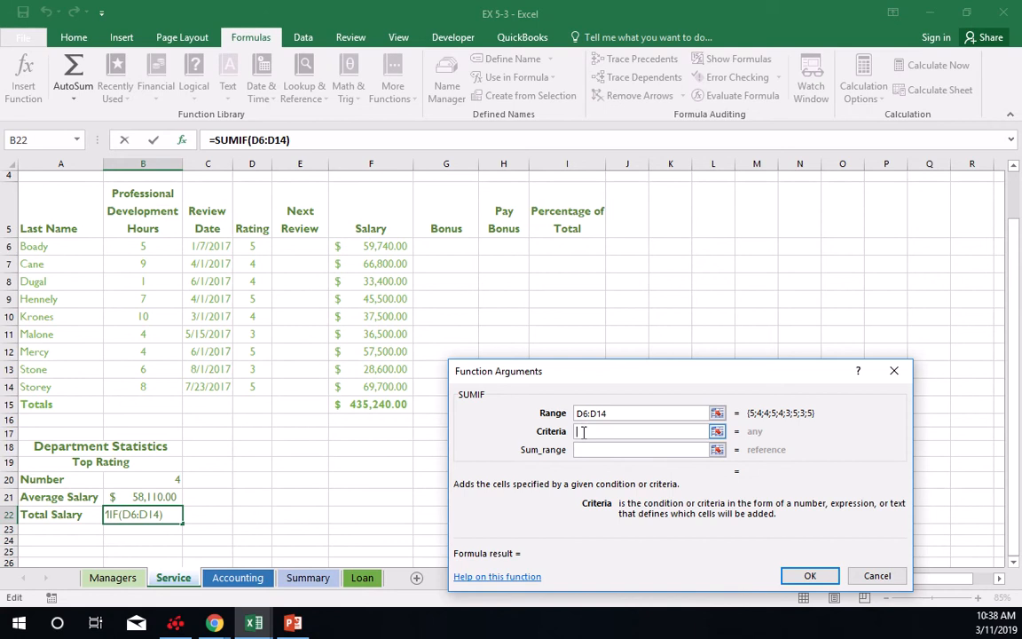
pyautogui.write('=5')
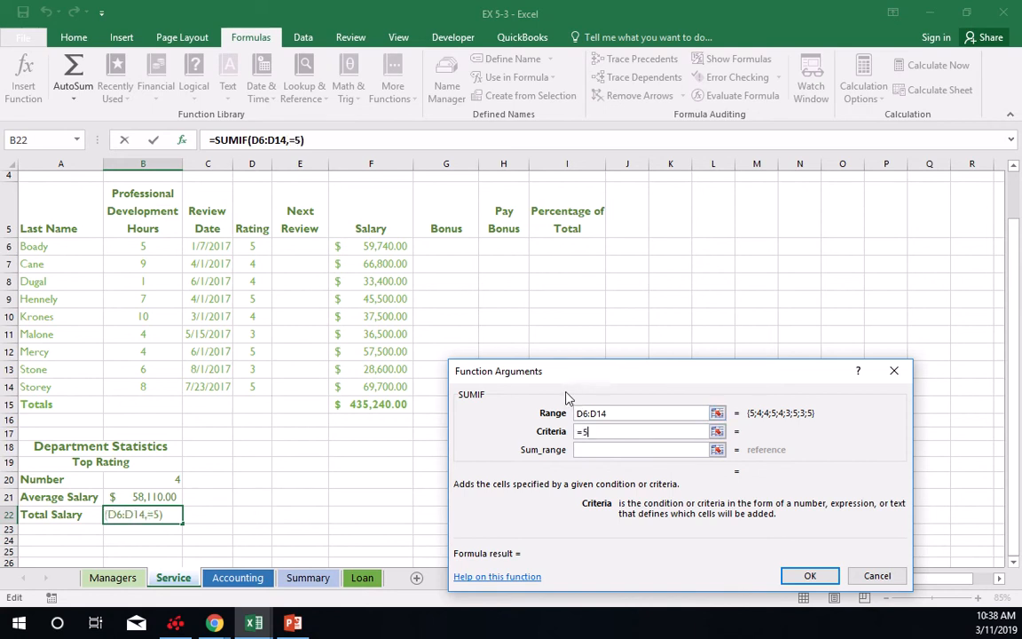
pyautogui.click(578, 449)
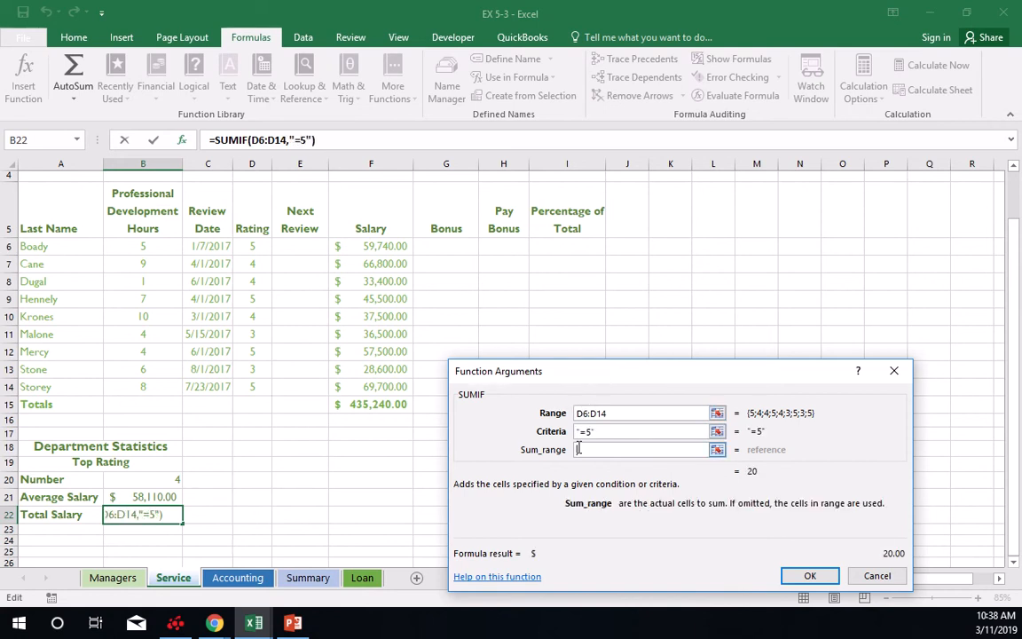
pyautogui.moveTo(369, 247); pyautogui.dragTo(372, 388)
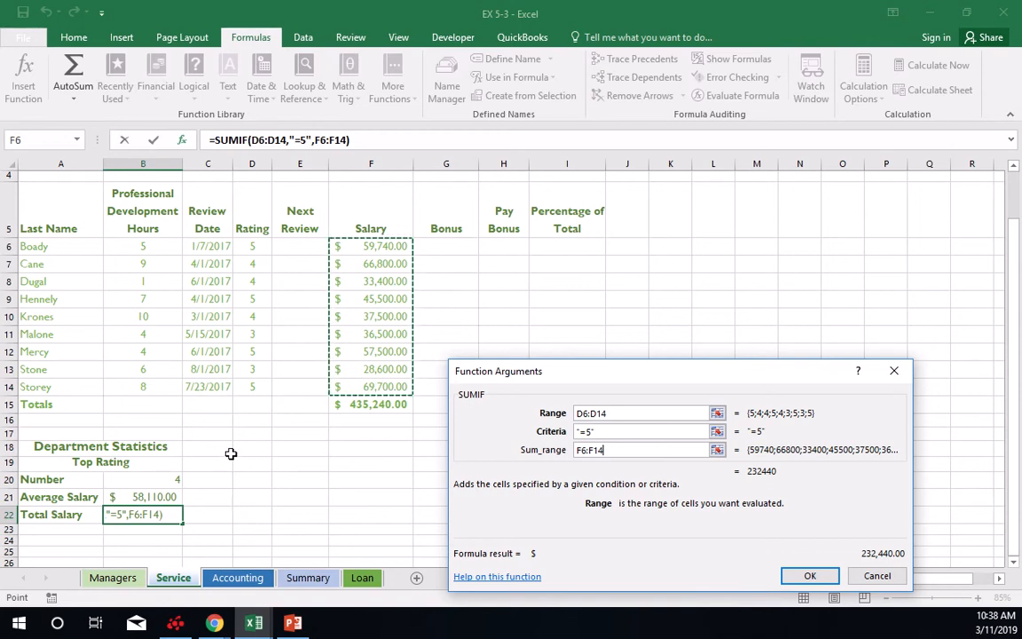
pyautogui.click(810, 575)
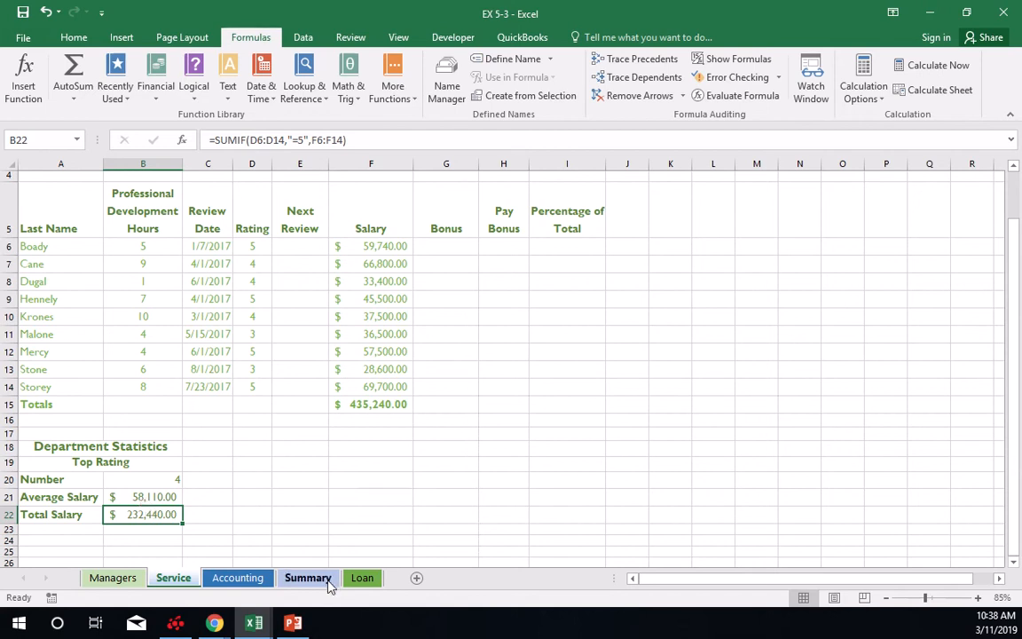
# Format the Average Salary and Total Salary values in B21:B22 with Comma Style and no decimal places.
pyautogui.click(142, 499)
pyautogui.moveTo(142, 499); pyautogui.dragTo(142, 513)
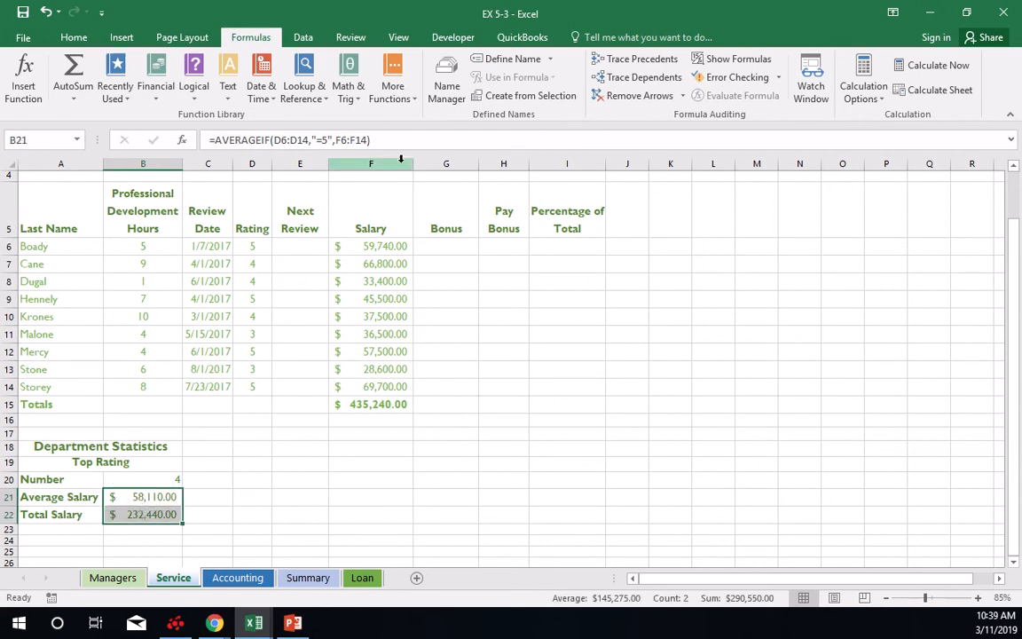
pyautogui.click(73, 35)
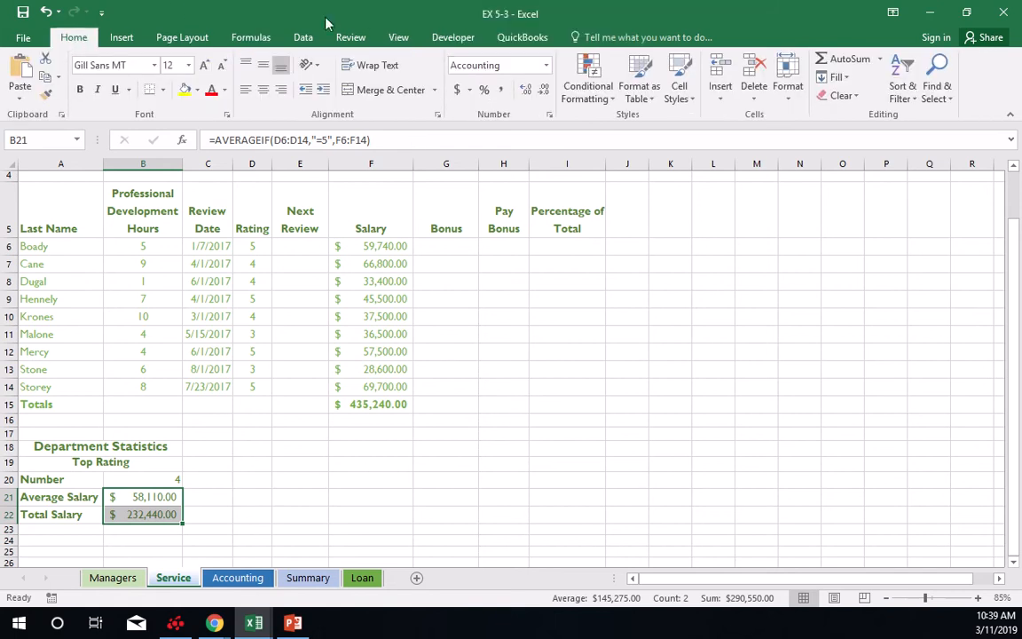
pyautogui.click(545, 66)
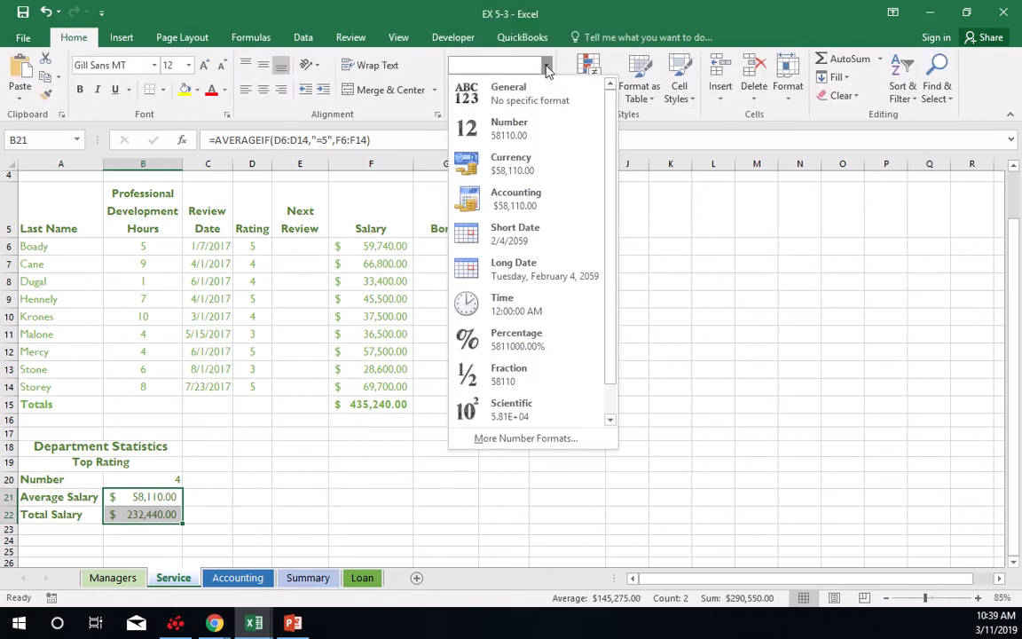
pyautogui.click(537, 134)
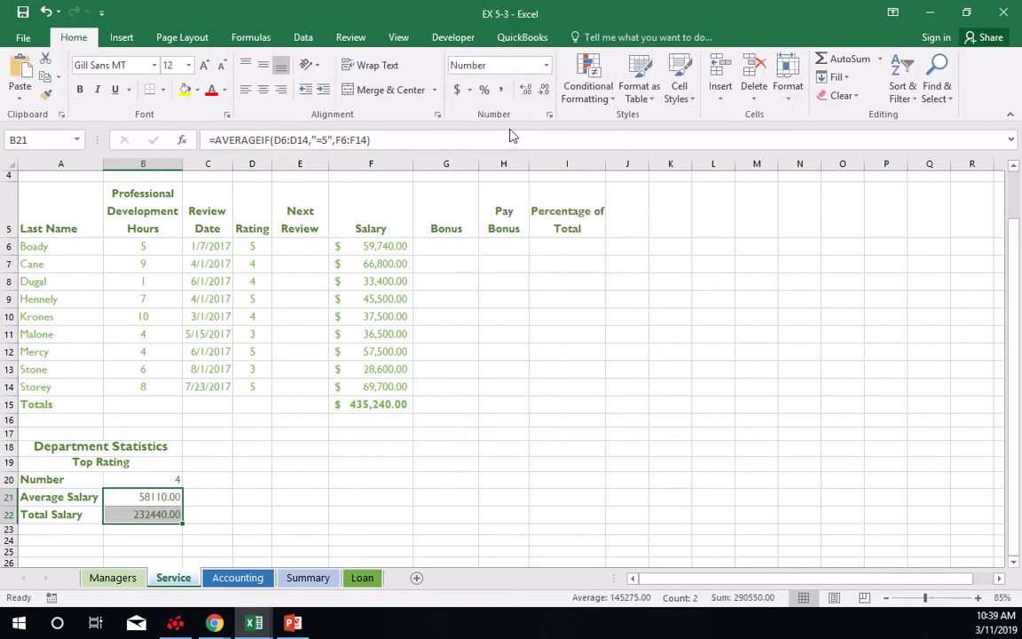
pyautogui.click(500, 90)
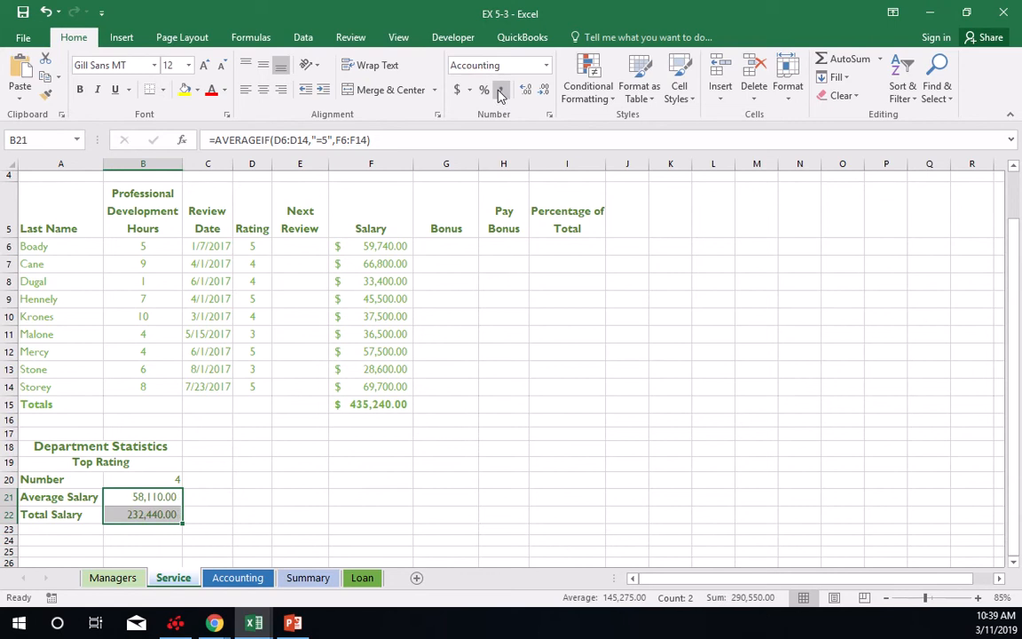
pyautogui.click(545, 92)
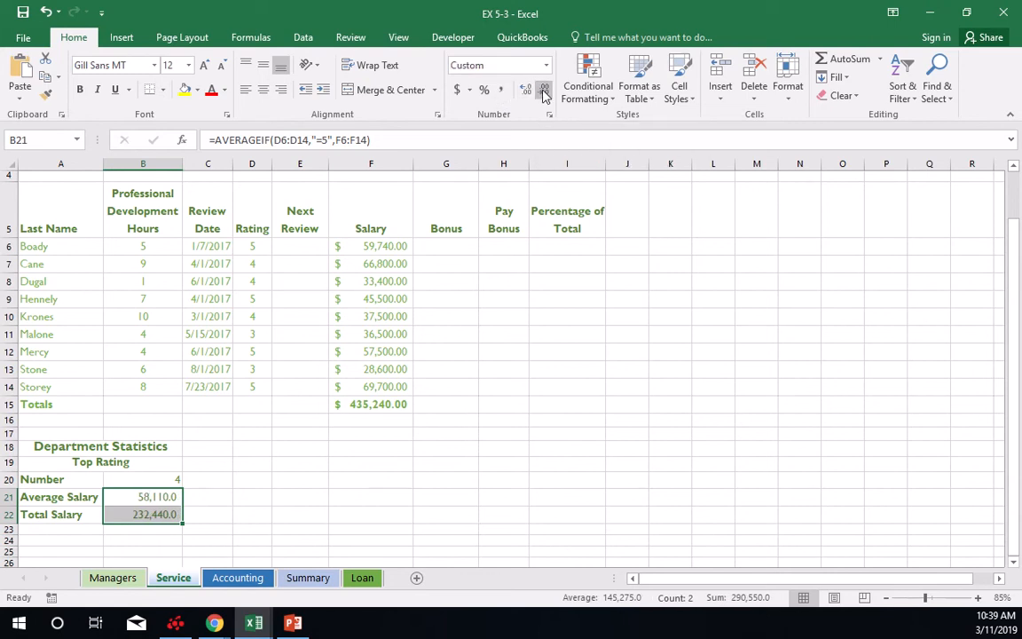
pyautogui.click(545, 92)
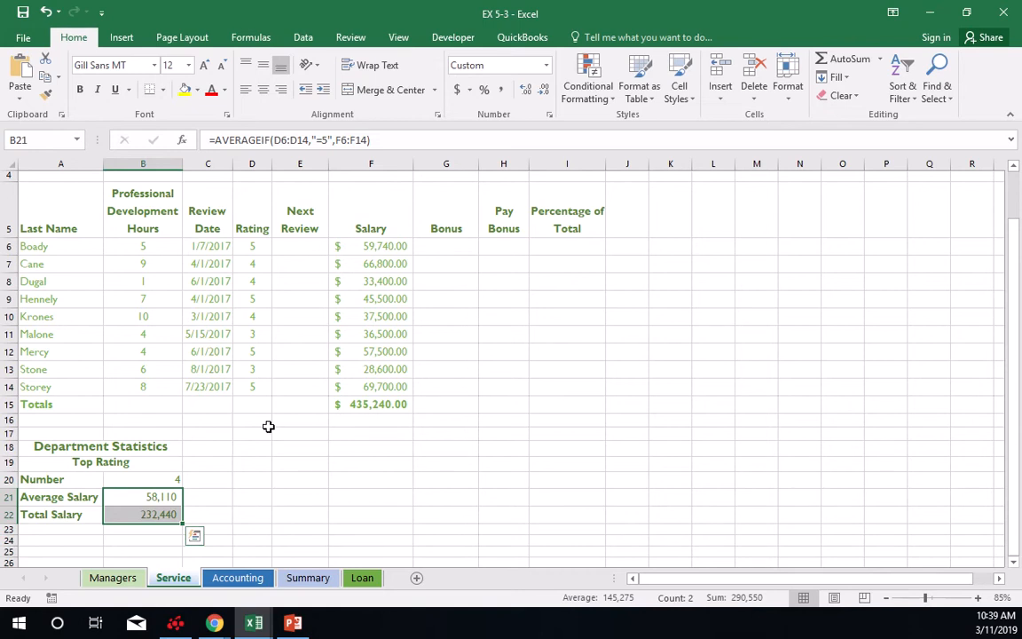
pyautogui.click(407, 40)
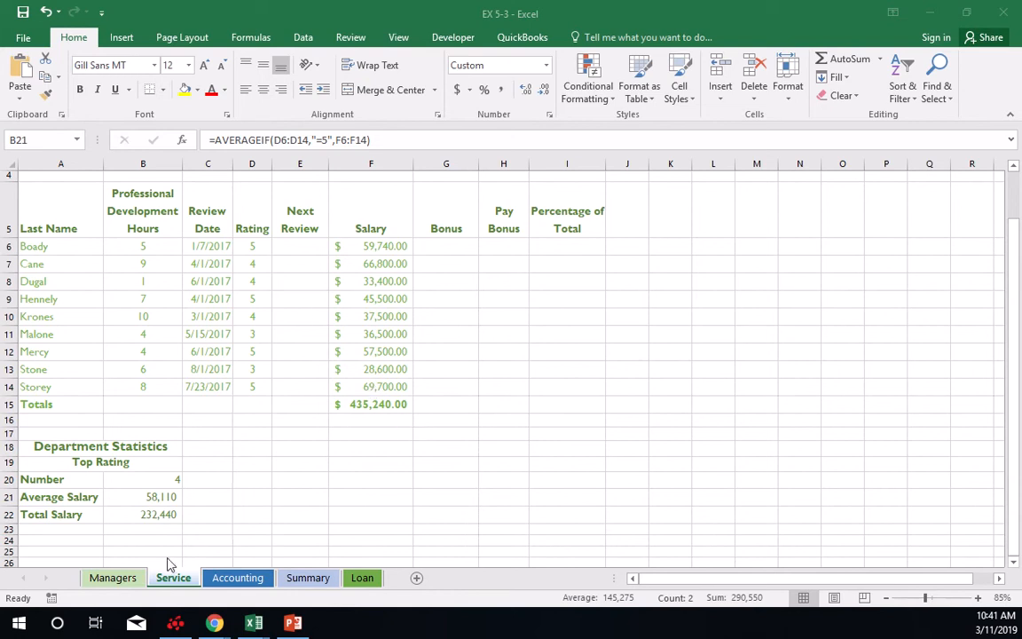
# On the Summary sheet, use AutoSum in B4 beside TOTAL to add cell F15 across the Service through Accounting sheets.
pyautogui.click(296, 582)
pyautogui.click(296, 583)
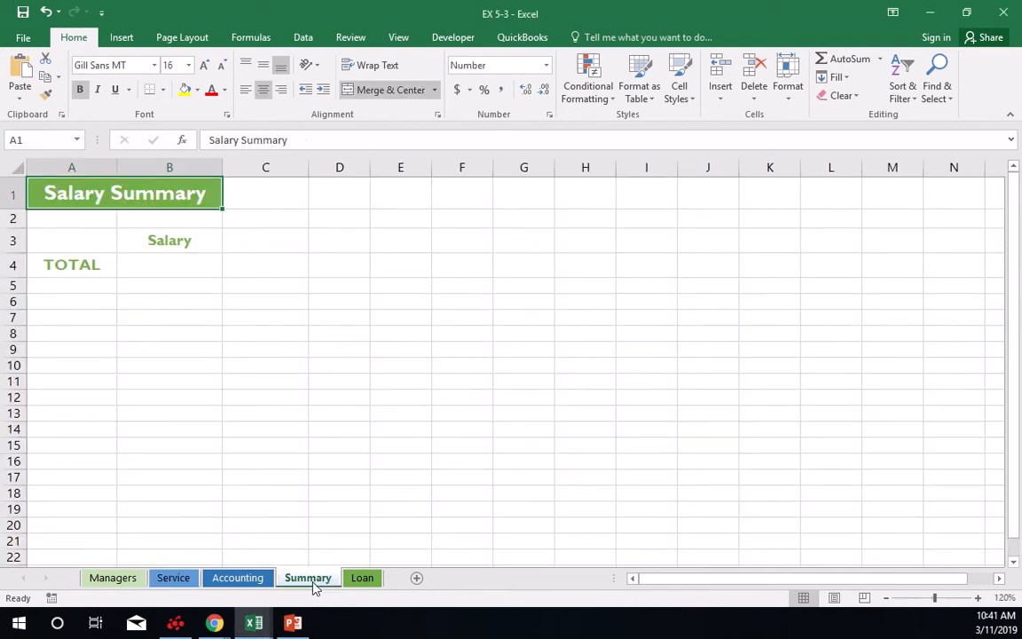
pyautogui.click(224, 427)
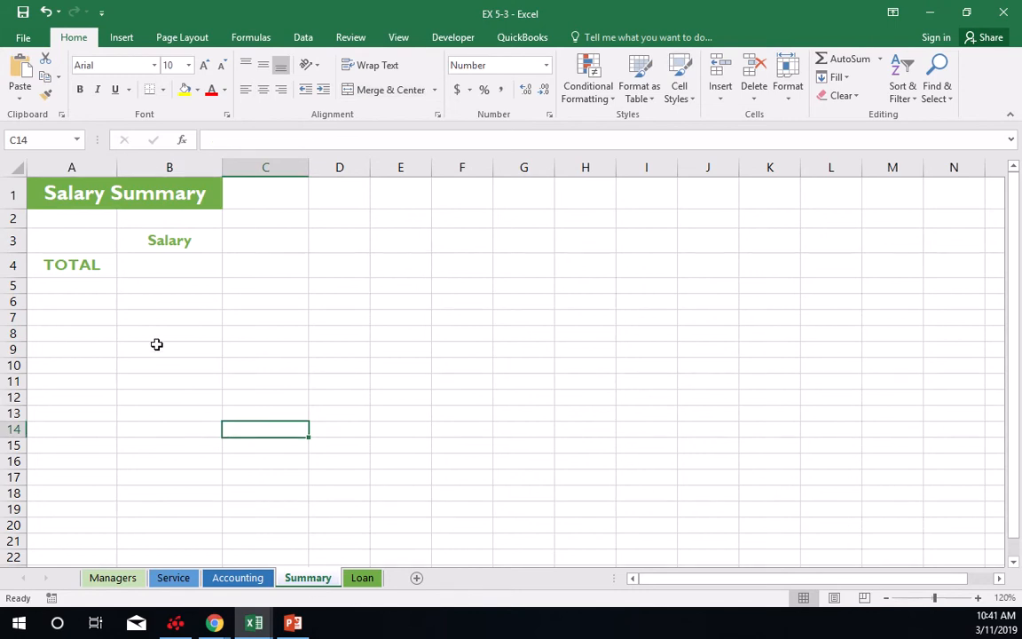
pyautogui.keyDown('ctrl'); pyautogui.scroll(-2, 162, 343); pyautogui.keyUp('ctrl')
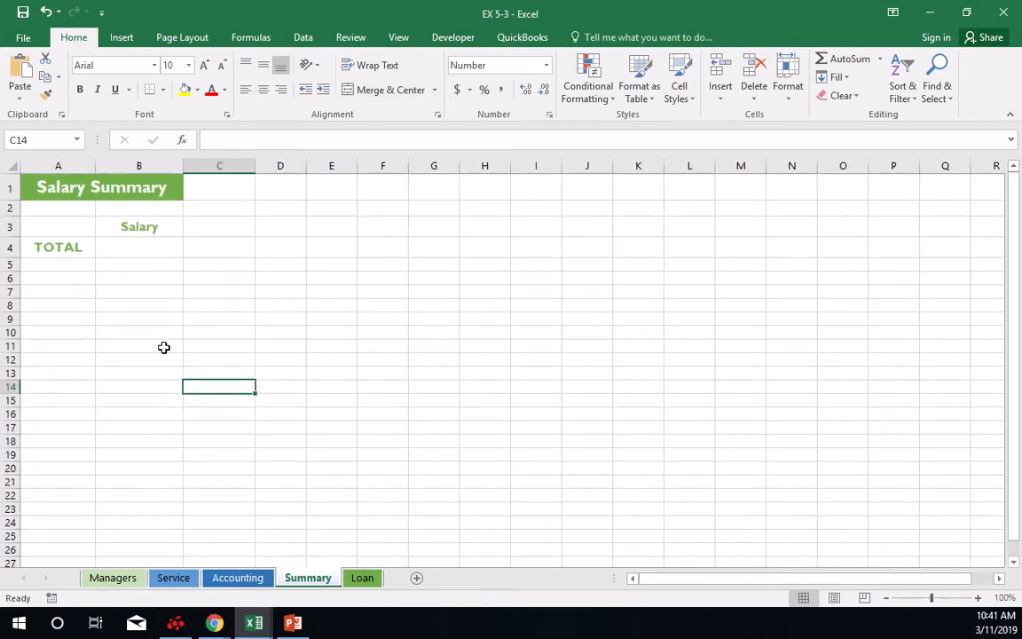
pyautogui.click(149, 248)
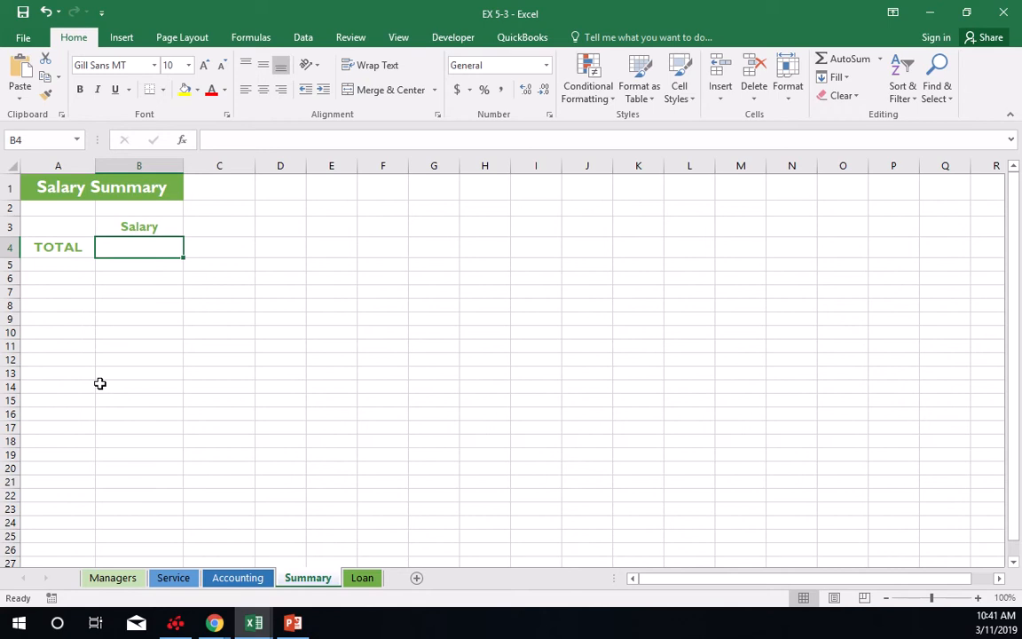
pyautogui.click(848, 60)
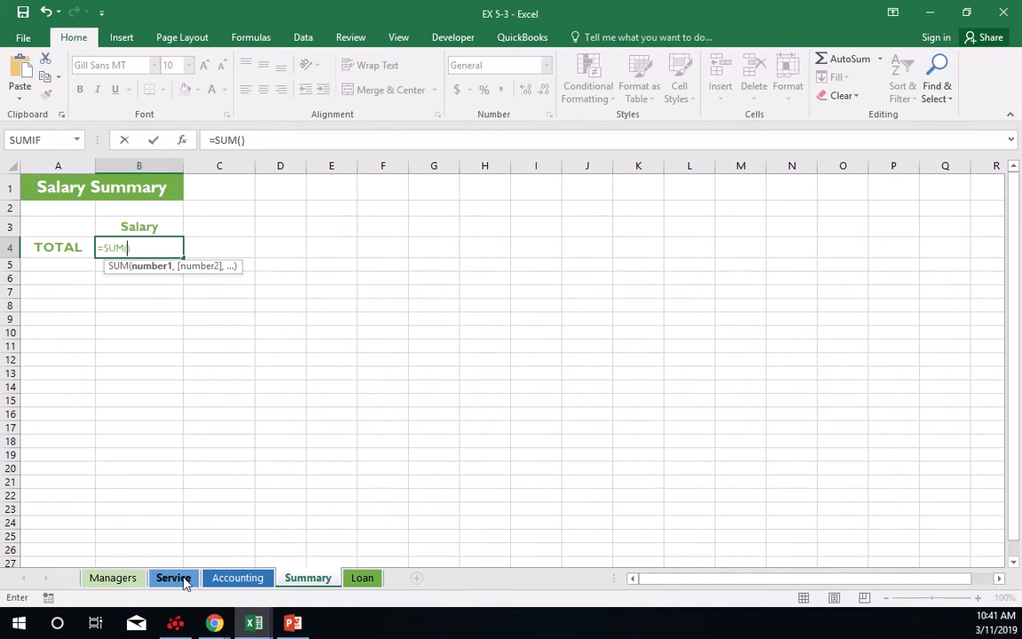
pyautogui.click(176, 579)
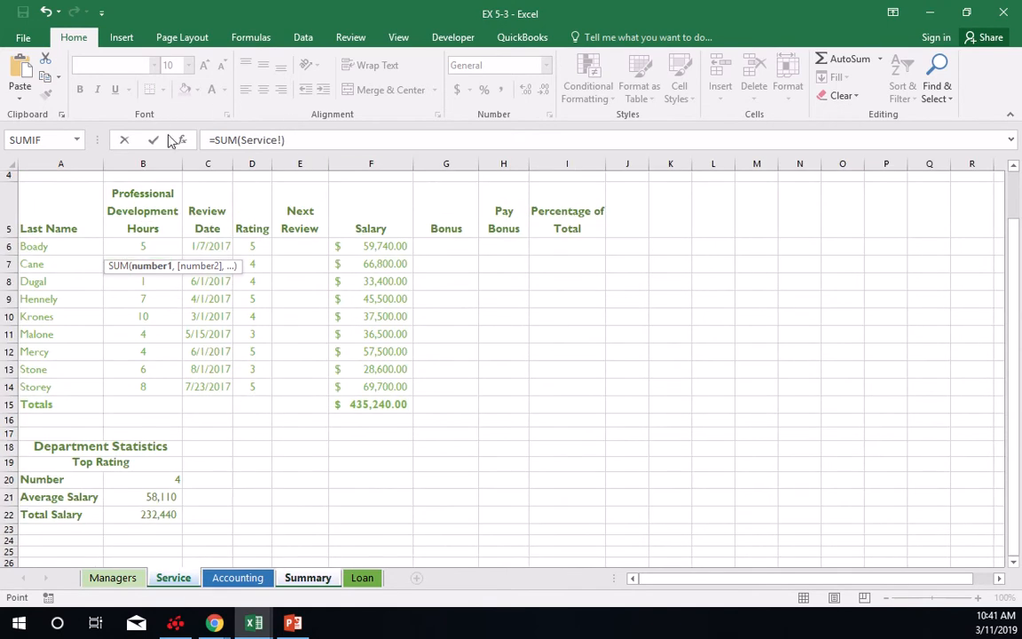
pyautogui.click(373, 405)
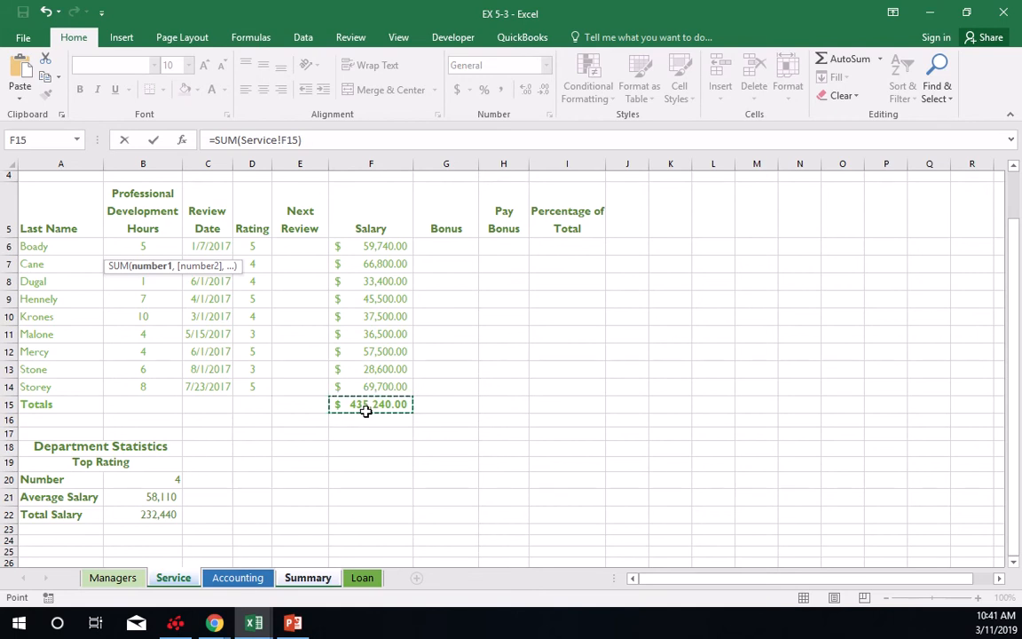
pyautogui.keyDown('shift'); pyautogui.click(242, 578); pyautogui.keyUp('shift')
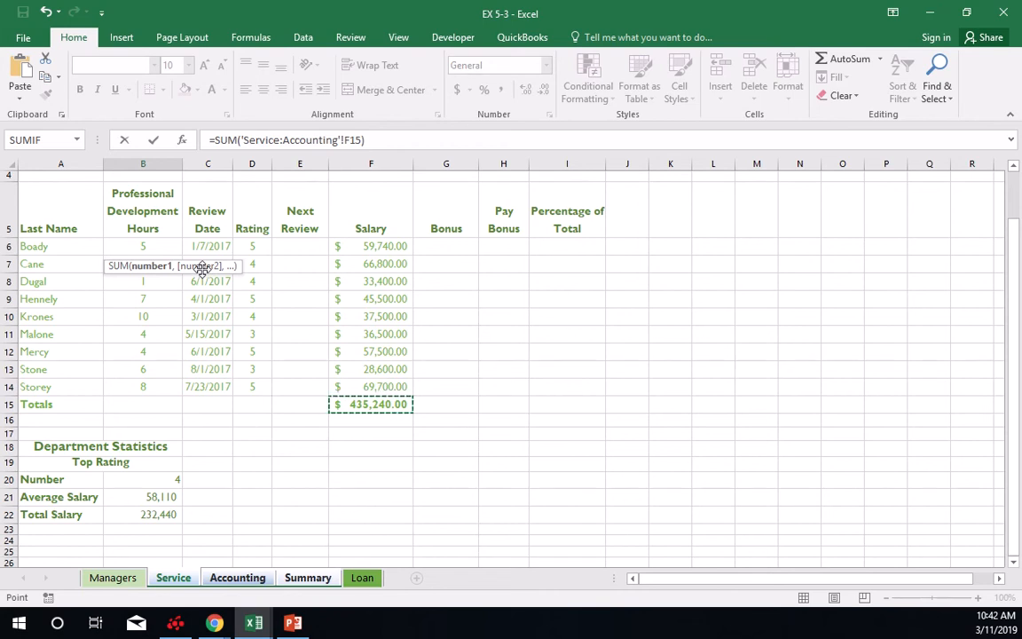
pyautogui.press('Return')
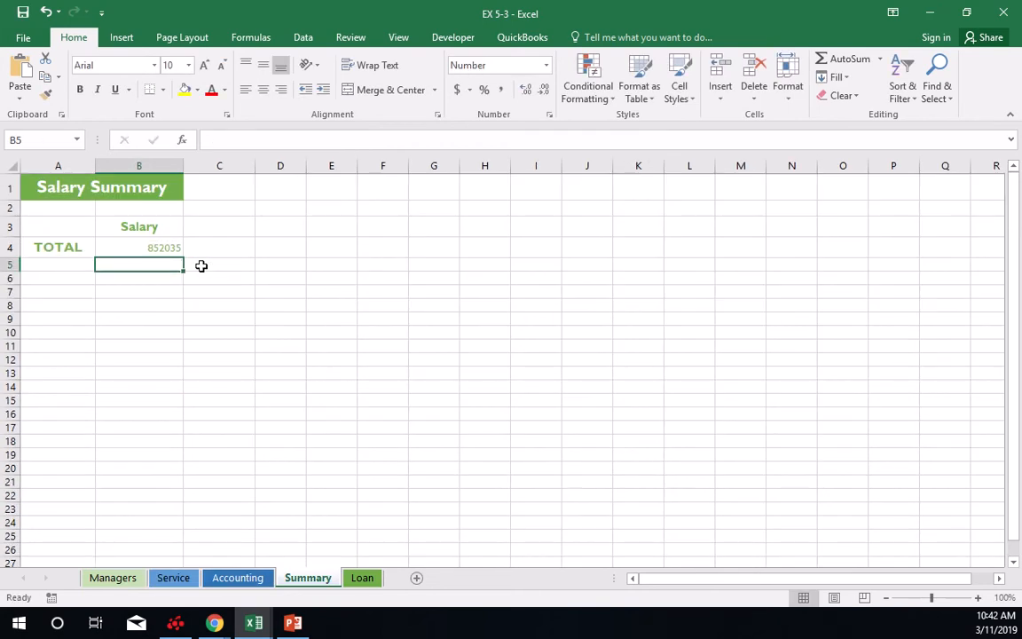
pyautogui.click(146, 249)
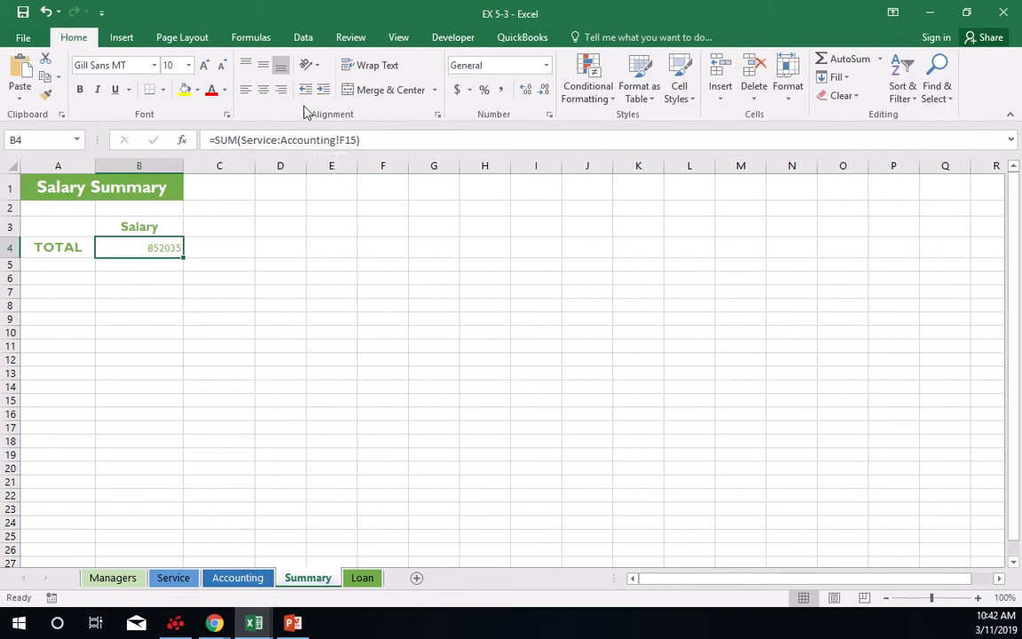
# Save the workbook and return to the Service sheet.
pyautogui.click(21, 11)
pyautogui.click(174, 576)
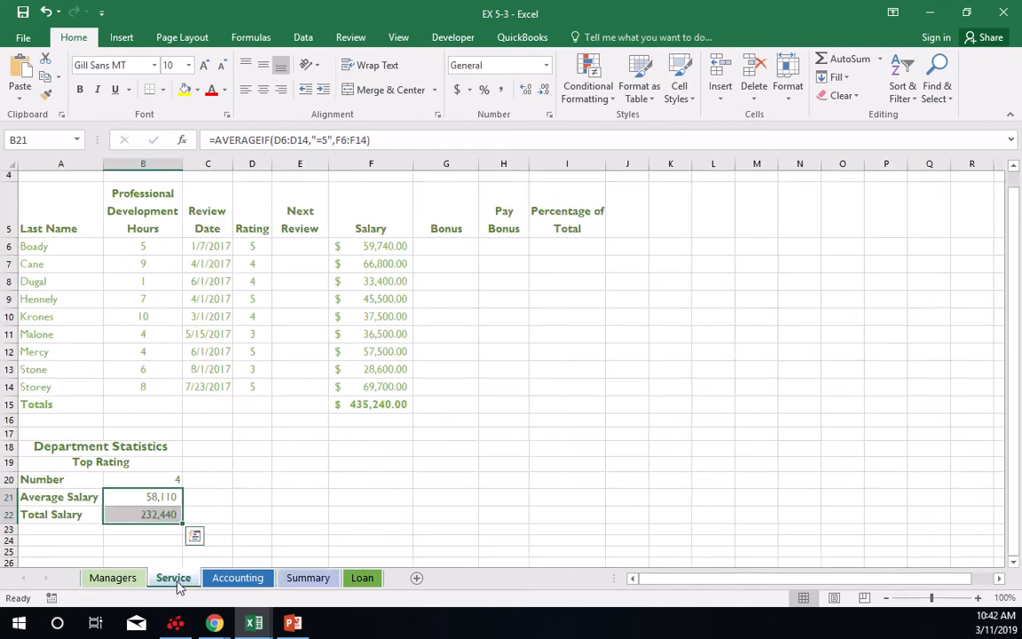
pyautogui.click(260, 432)
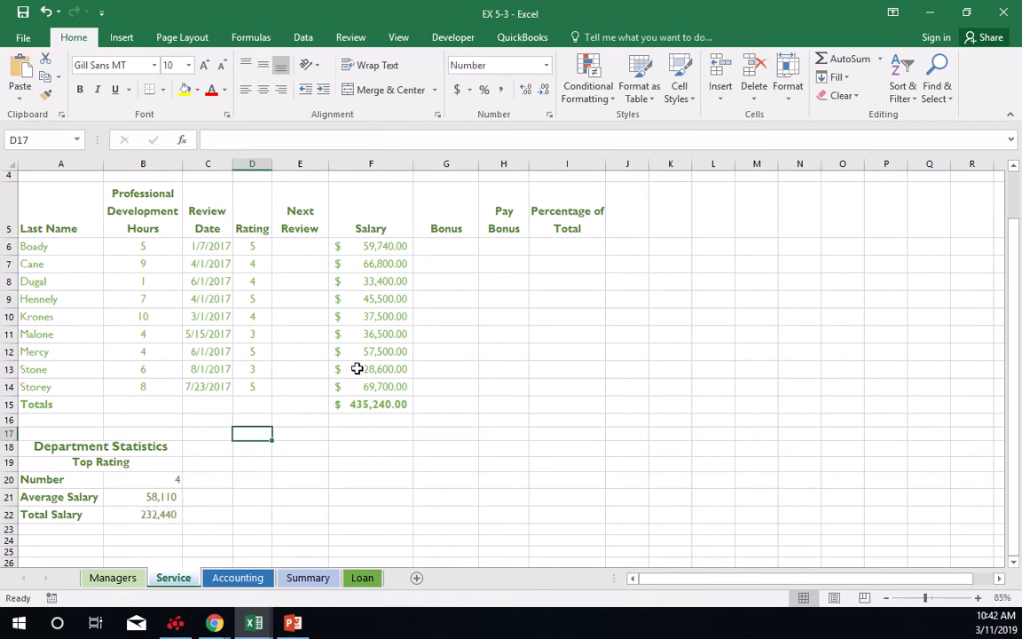
pyautogui.click(572, 248)
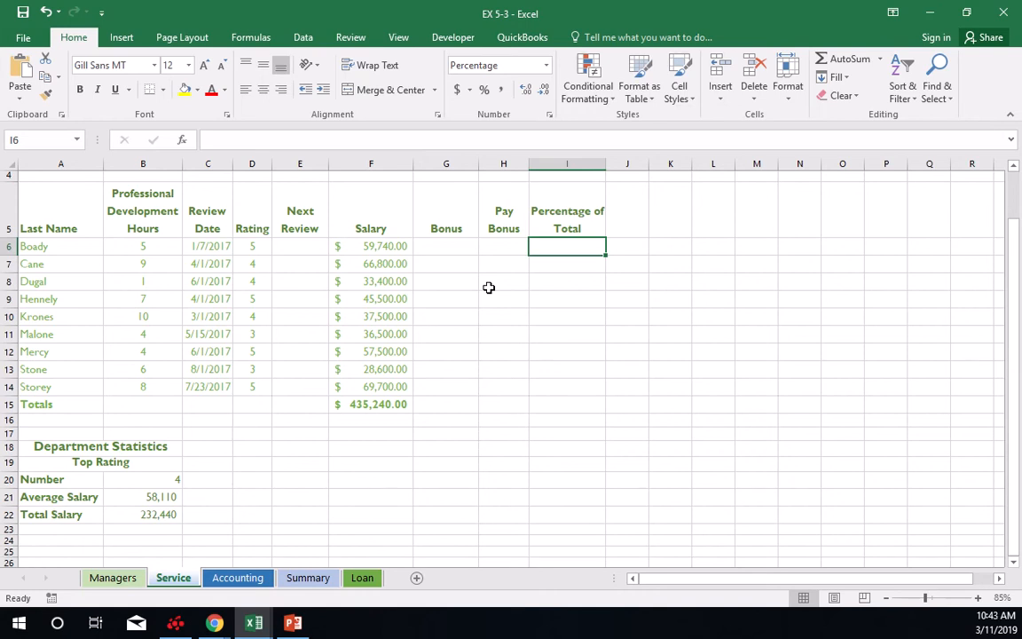
pyautogui.write('=')
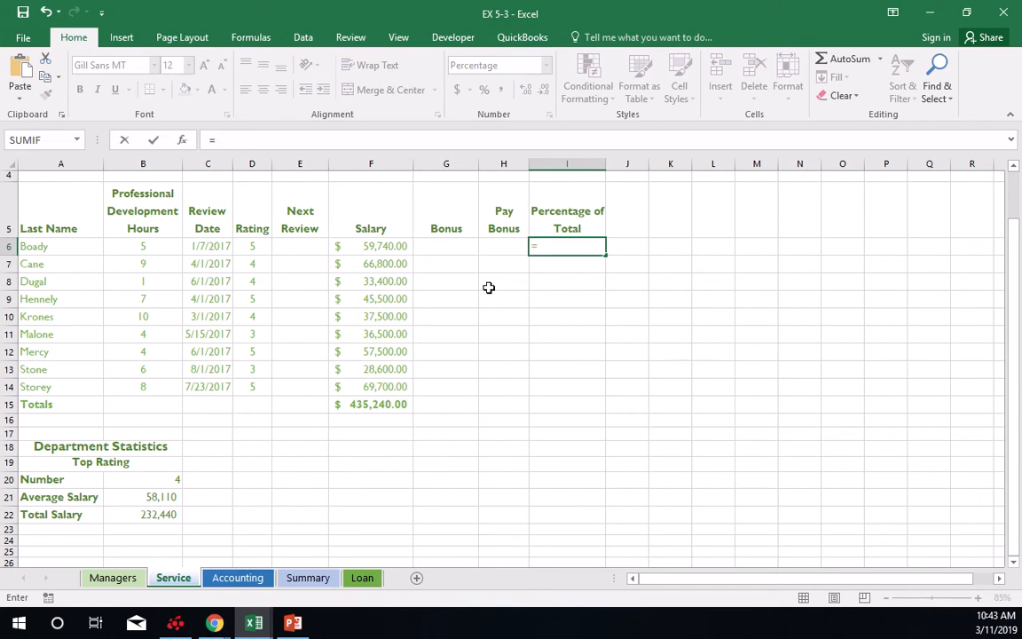
pyautogui.write('f6/f1')
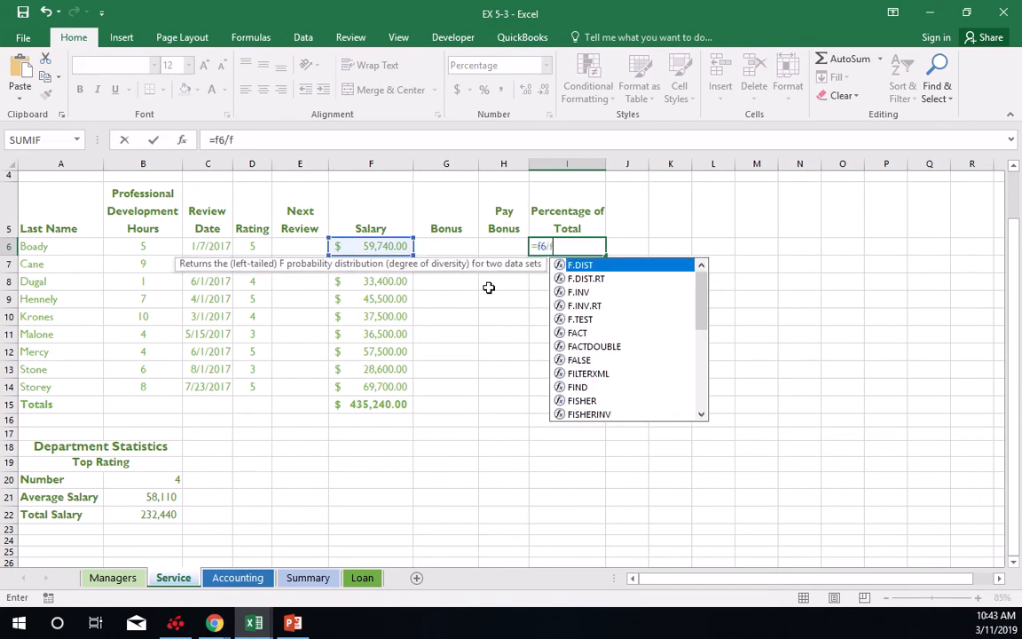
pyautogui.press('BackSpace')
pyautogui.press('BackSpace')
pyautogui.press('BackSpace')
pyautogui.press('BackSpace')
pyautogui.press('BackSpace')
pyautogui.press('BackSpace')
pyautogui.press('Return')
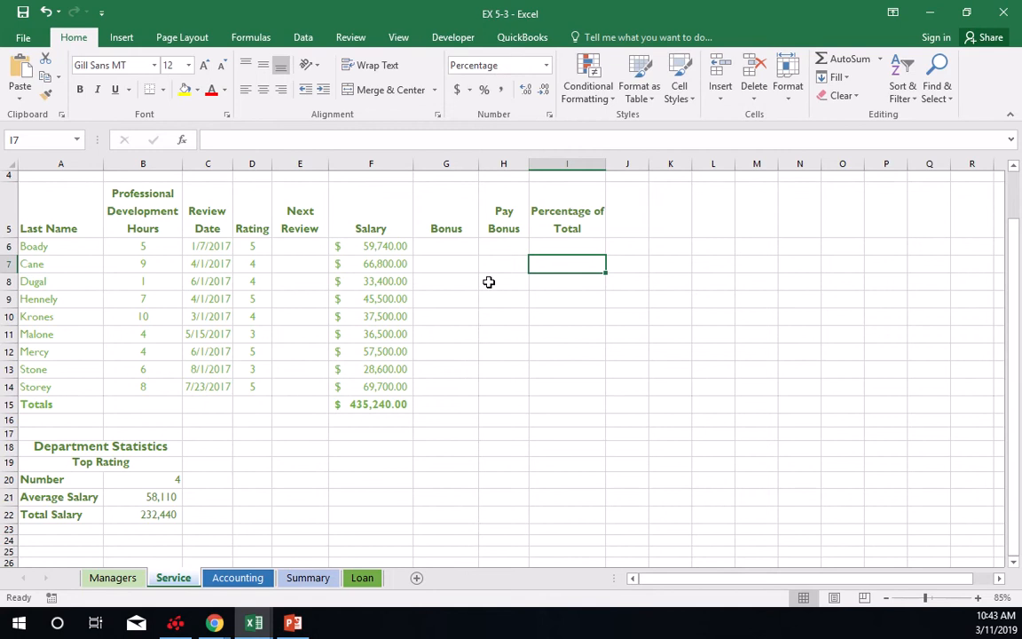
# Insert a logical IFERROR function in I6, the first cell under Percentage of Total.
pyautogui.click(578, 246)
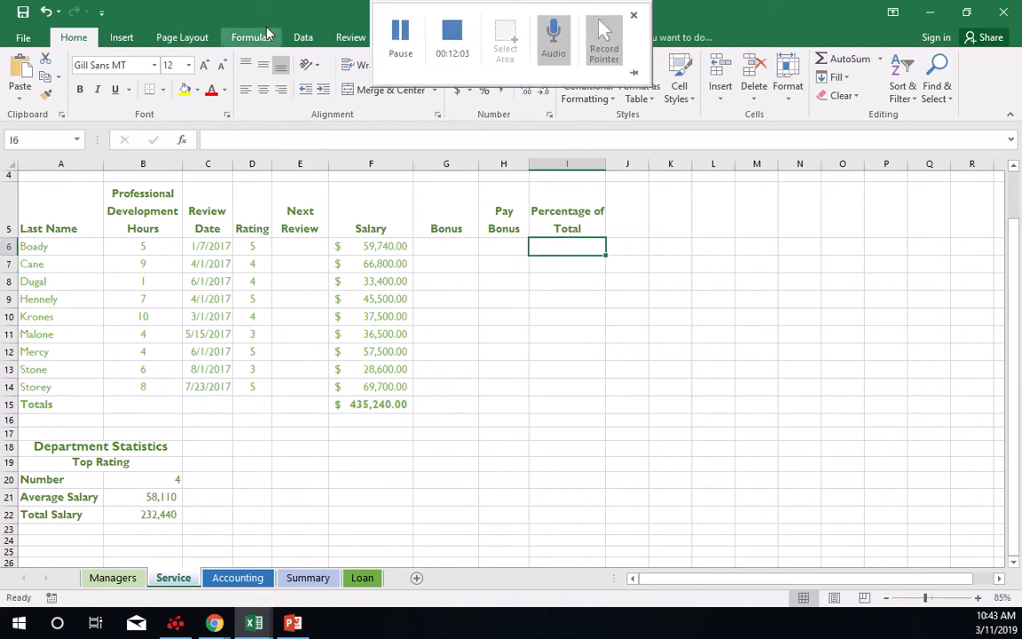
pyautogui.click(304, 37)
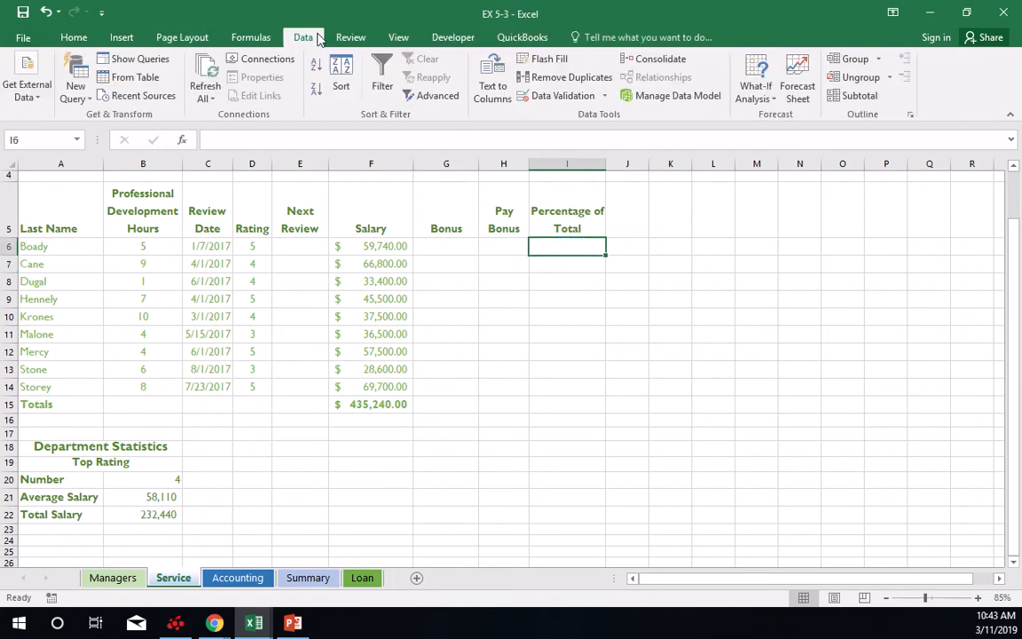
pyautogui.click(251, 39)
pyautogui.click(193, 92)
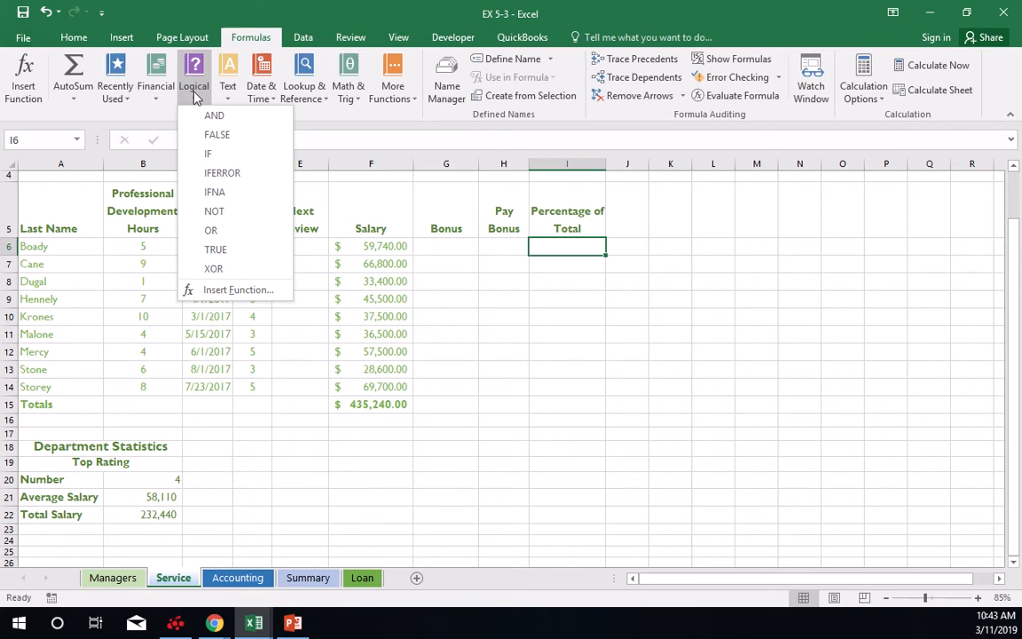
pyautogui.click(221, 172)
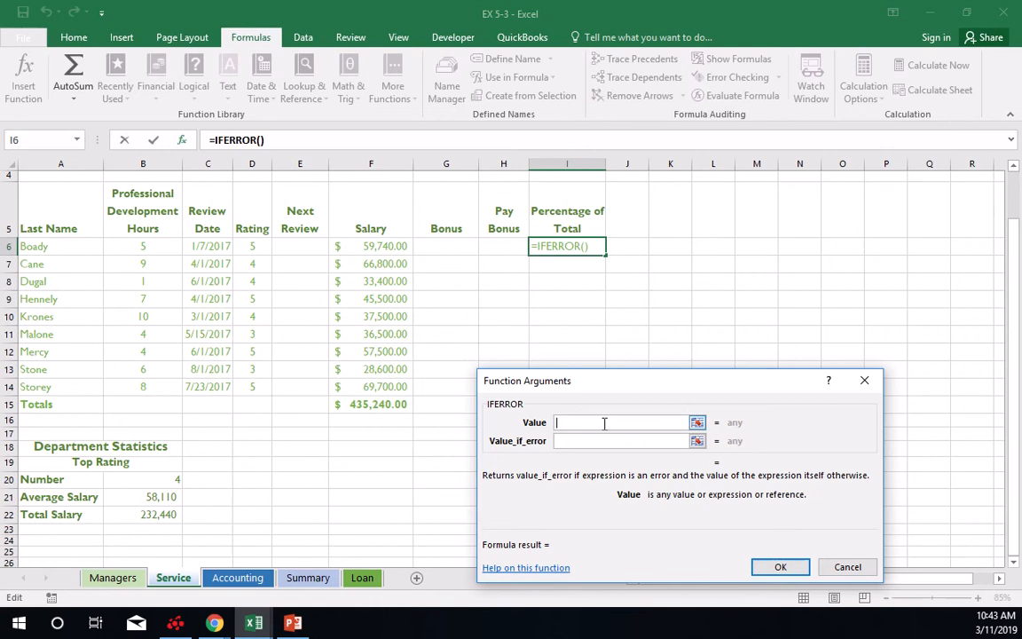
pyautogui.write('f6/1')
pyautogui.press('BackSpace')
pyautogui.press('BackSpace')
pyautogui.press('BackSpace')
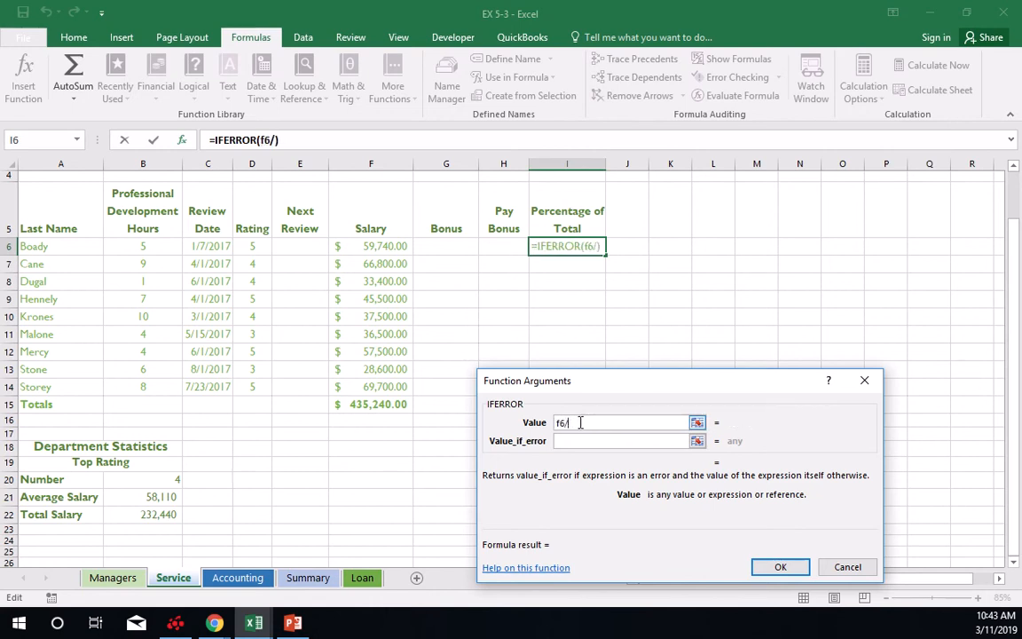
pyautogui.press('BackSpace')
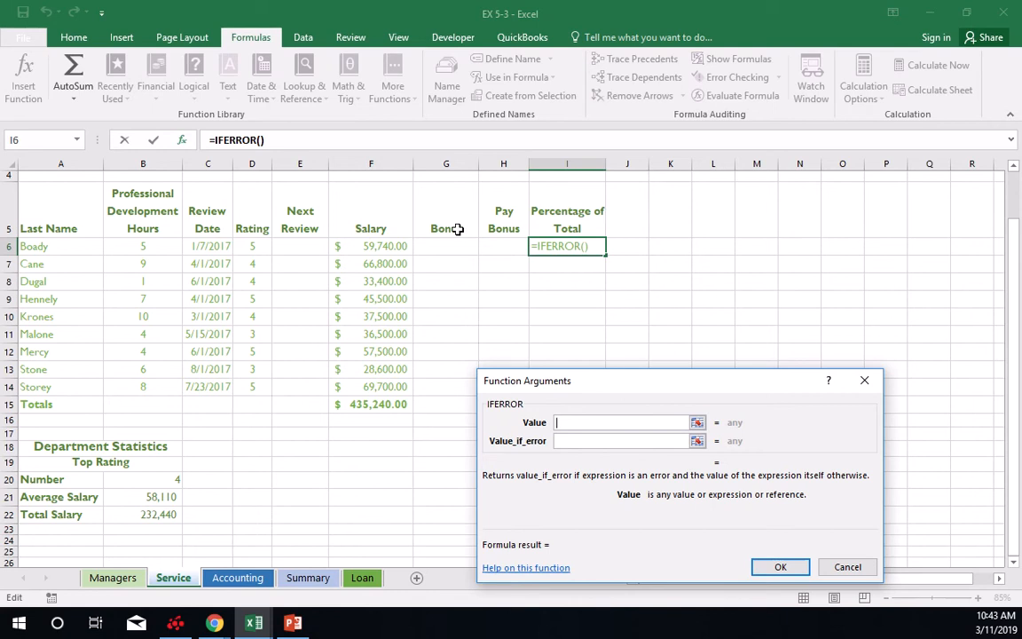
# Set the IFERROR value in I6 to F6/F15 with ERROR as the error result, and copy the formula down through I14.
pyautogui.click(376, 248)
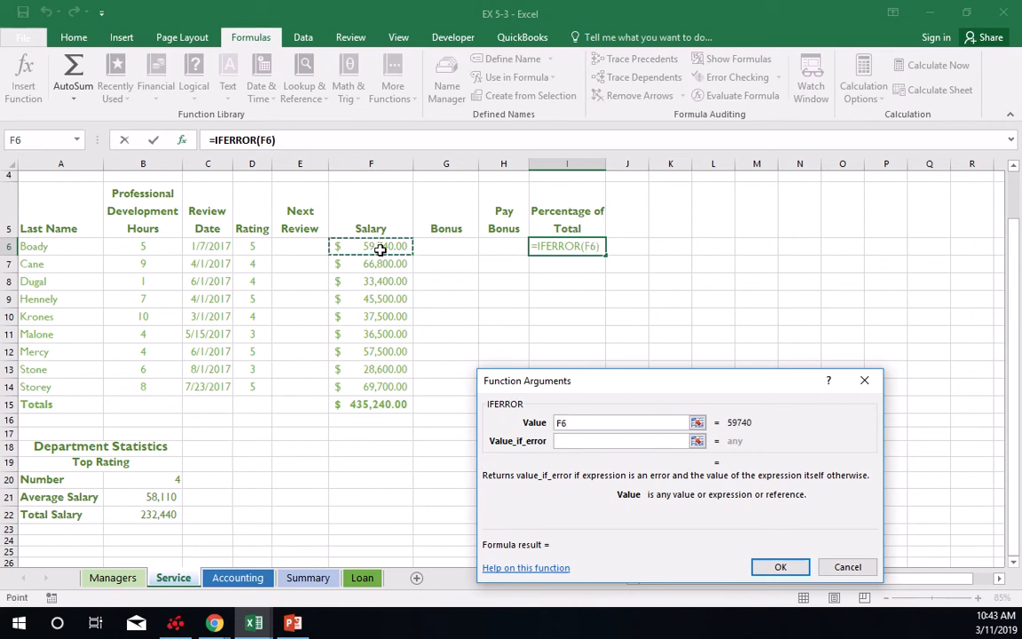
pyautogui.write('/')
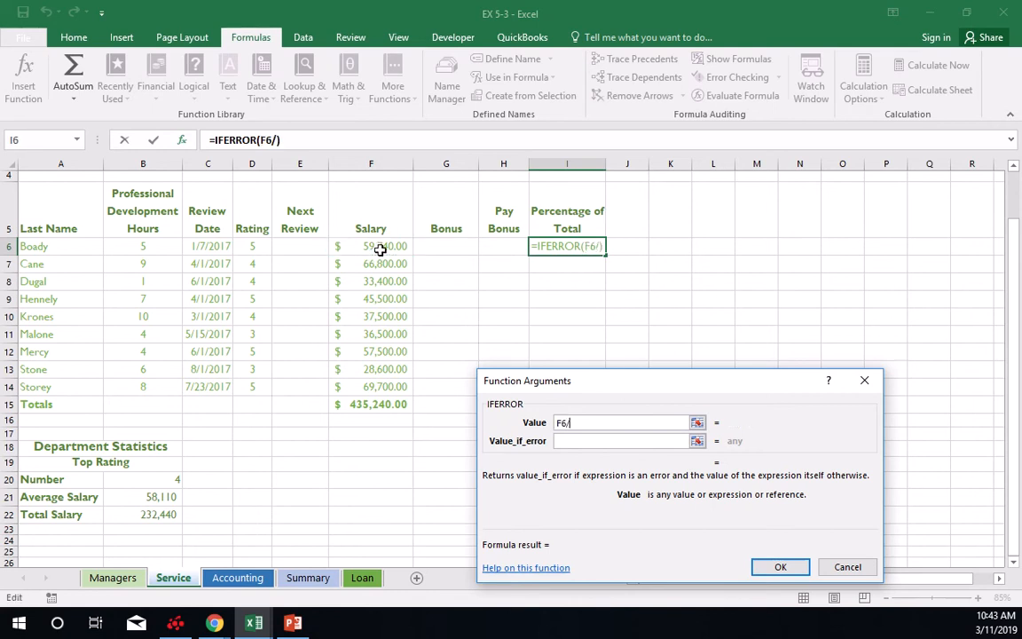
pyautogui.click(381, 404)
pyautogui.click(568, 441)
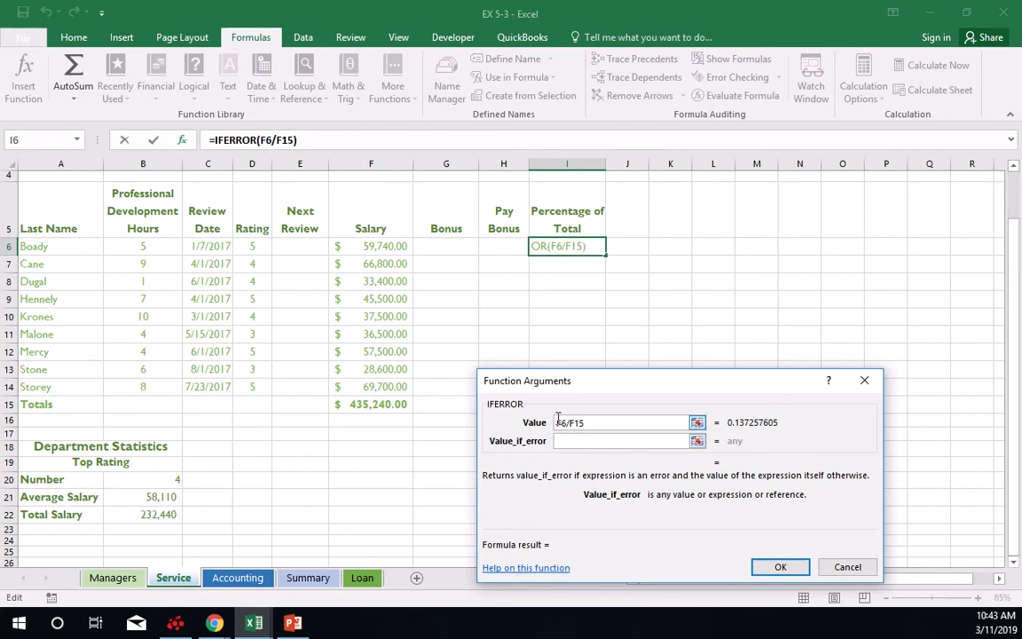
pyautogui.write('Err')
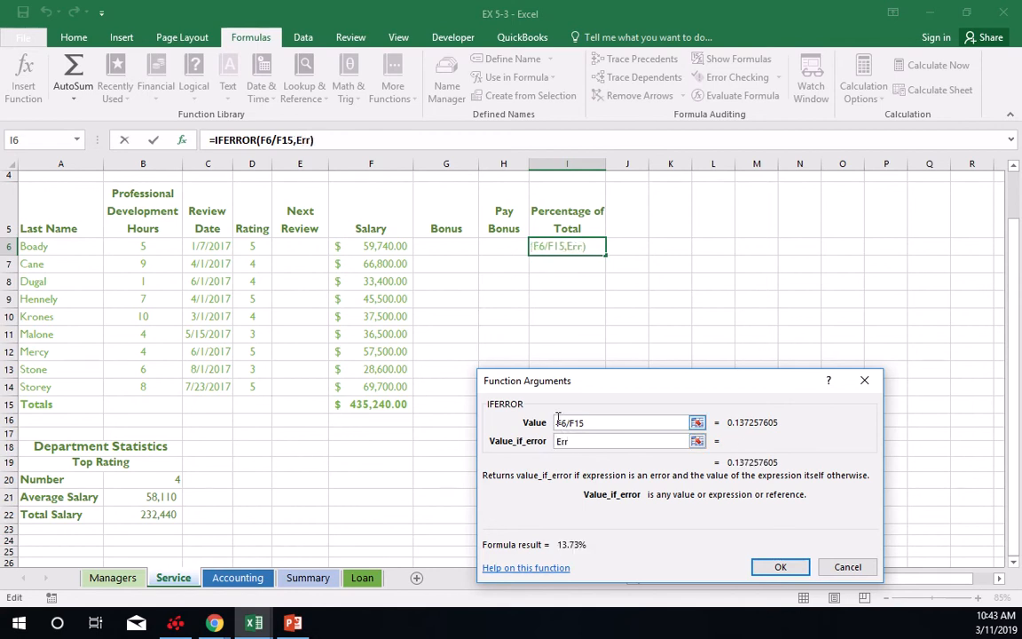
pyautogui.press('BackSpace')
pyautogui.press('BackSpace')
pyautogui.write('RROR')
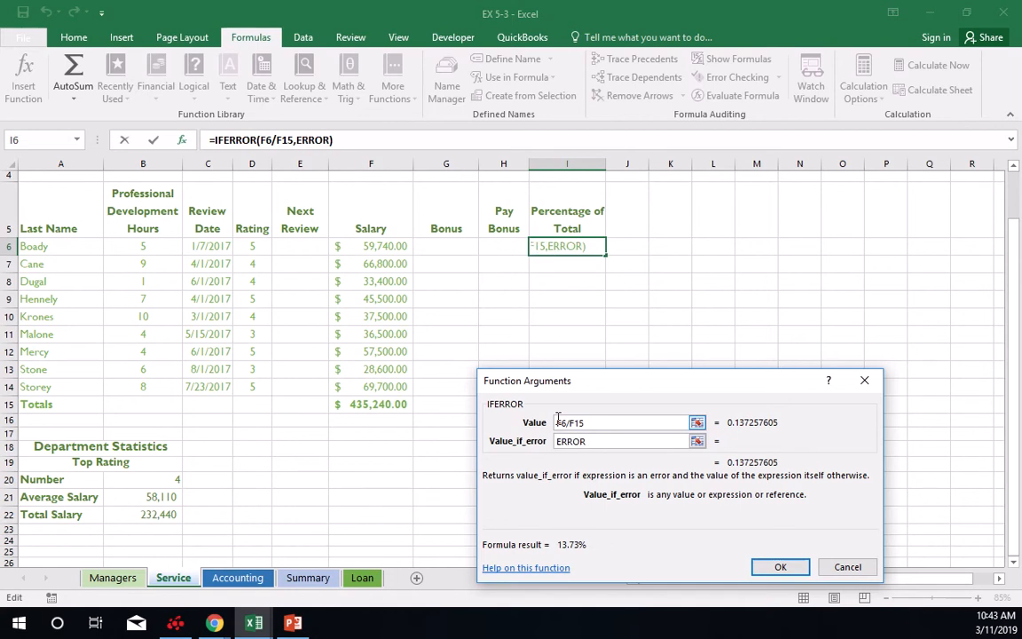
pyautogui.click(792, 567)
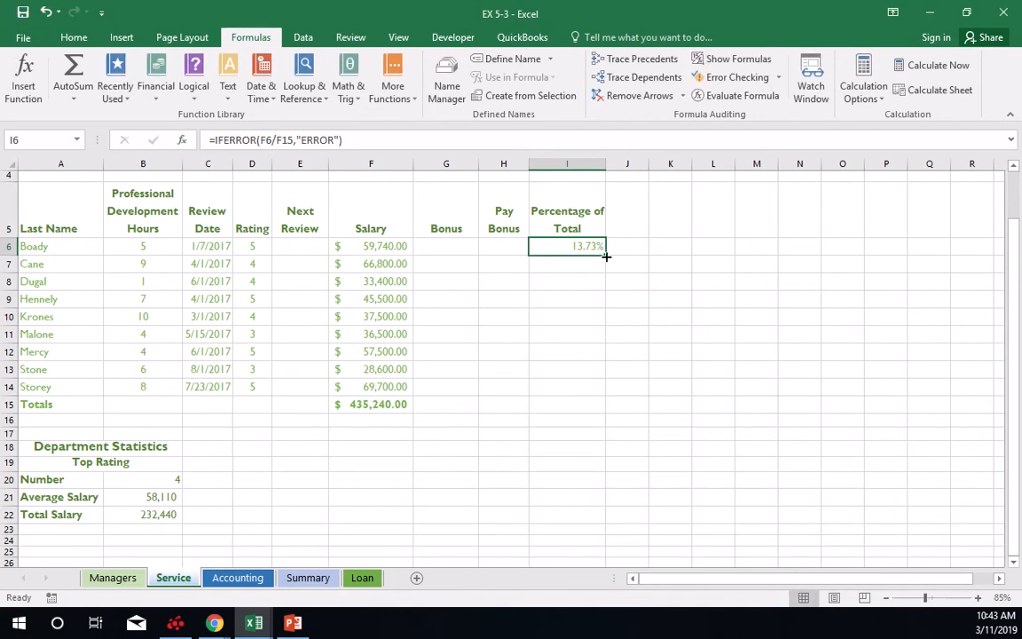
pyautogui.moveTo(606, 255); pyautogui.dragTo(591, 395)
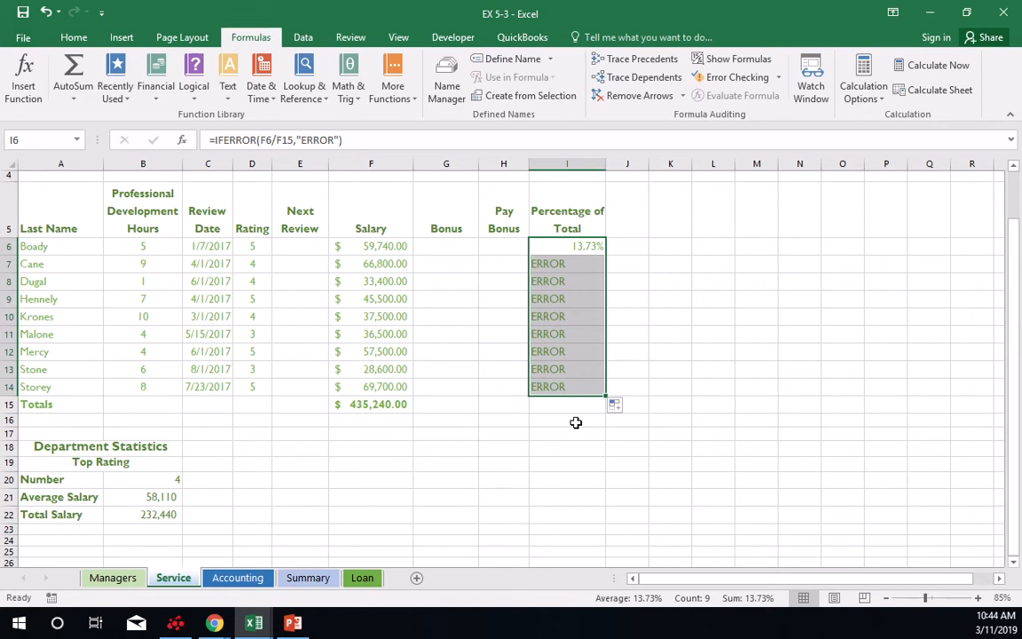
# Make the F15 reference absolute in the I6 Percentage of Total formula and copy it down through I14.
pyautogui.click(590, 248)
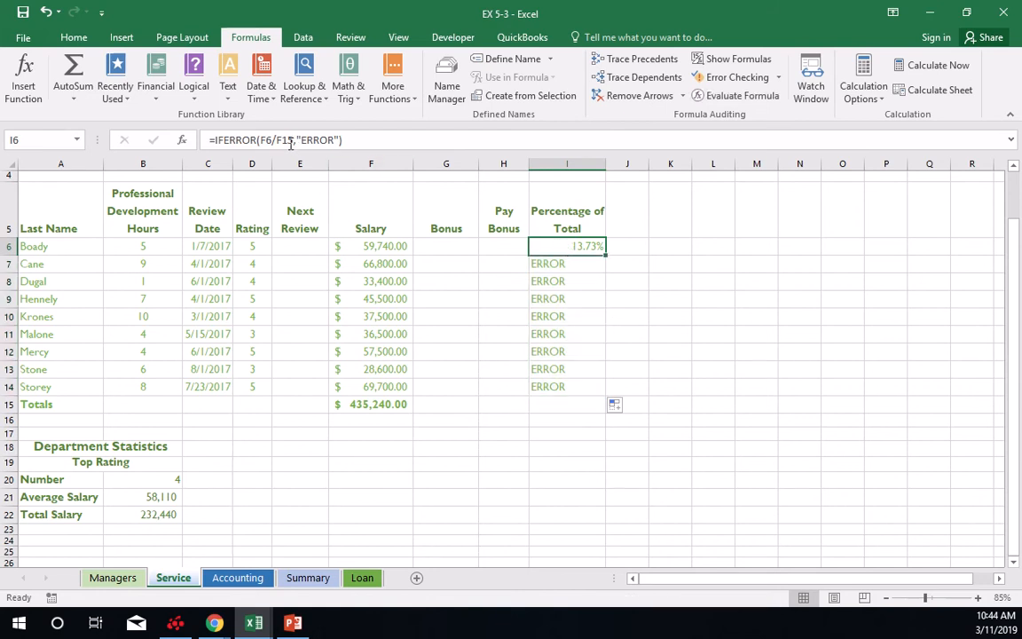
pyautogui.click(282, 139)
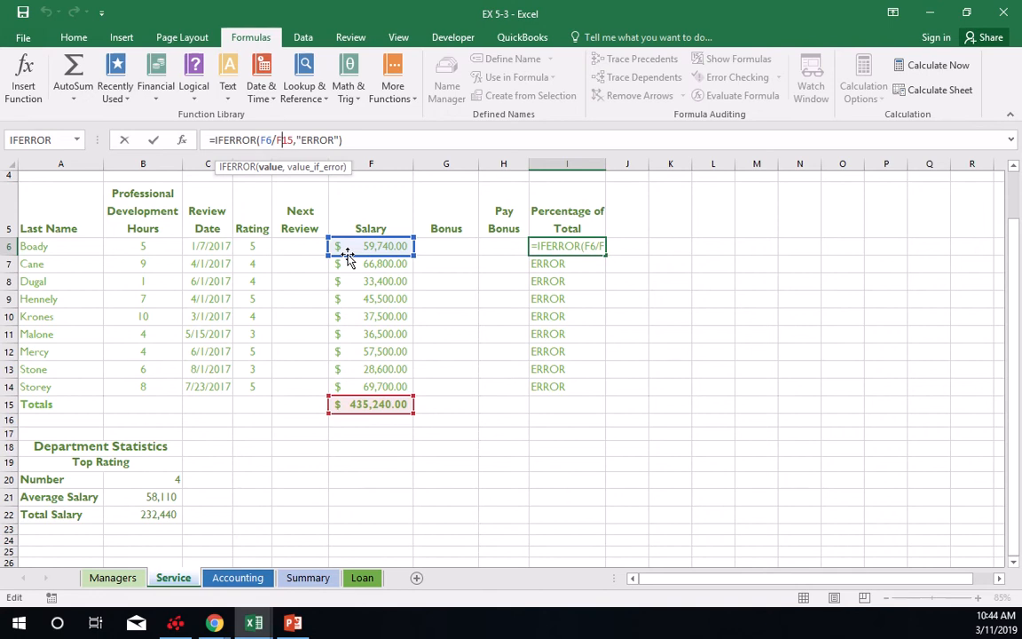
pyautogui.press('F4')
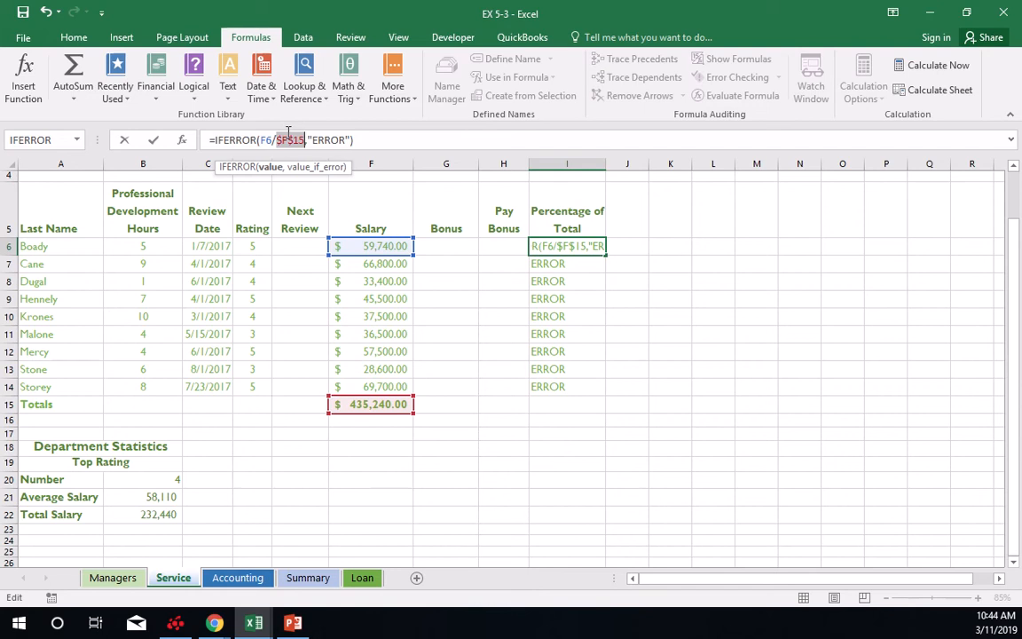
pyautogui.press('Return')
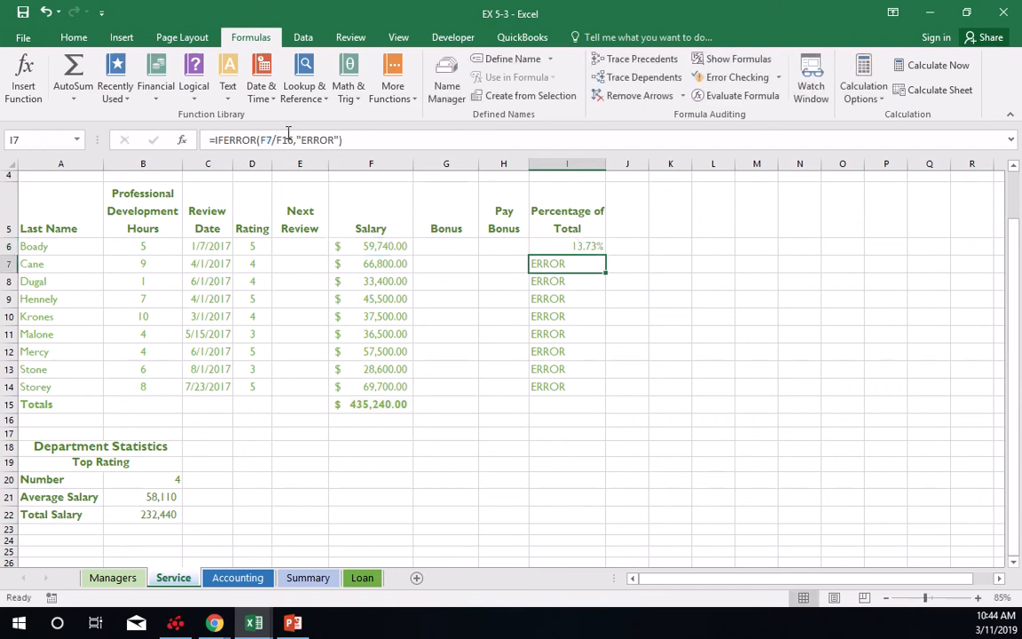
pyautogui.click(591, 252)
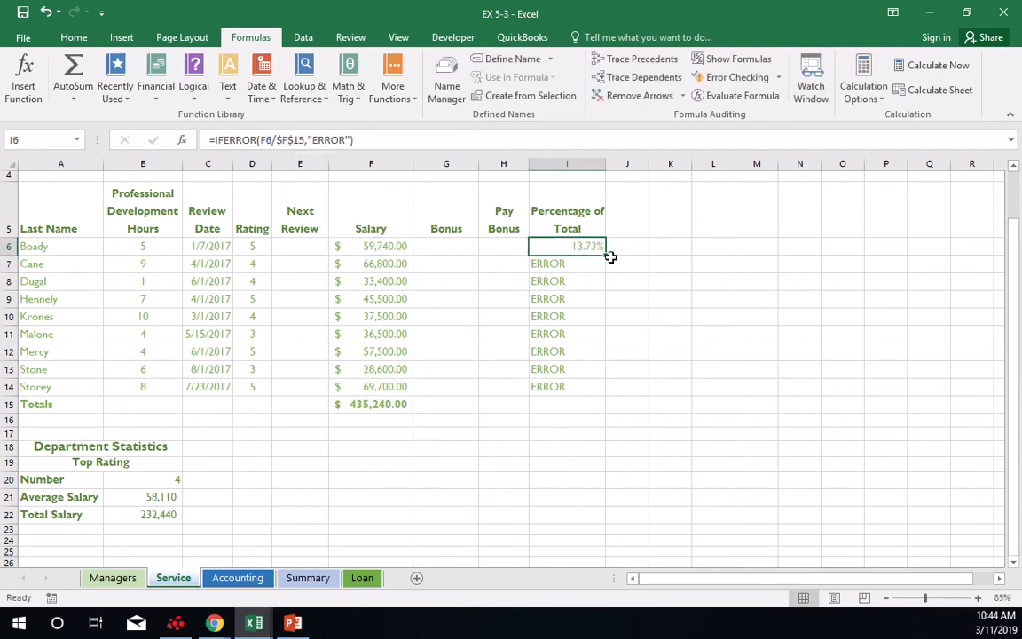
pyautogui.moveTo(606, 257); pyautogui.dragTo(591, 391)
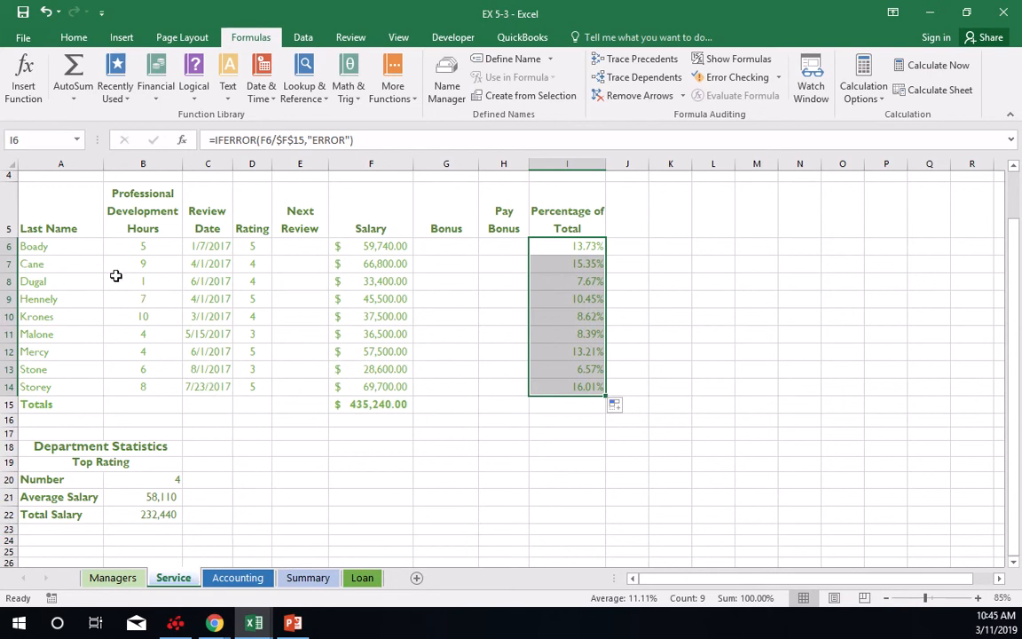
# Define the name review_date for the Review Date cells C6:C14, scoped to the Service sheet.
pyautogui.moveTo(202, 246); pyautogui.dragTo(201, 383)
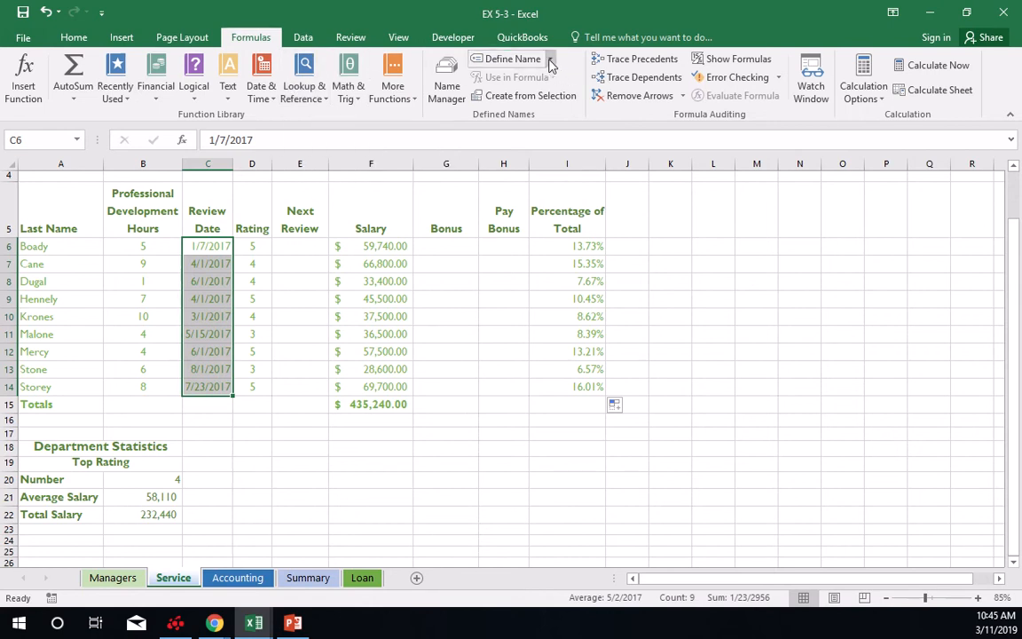
pyautogui.click(513, 59)
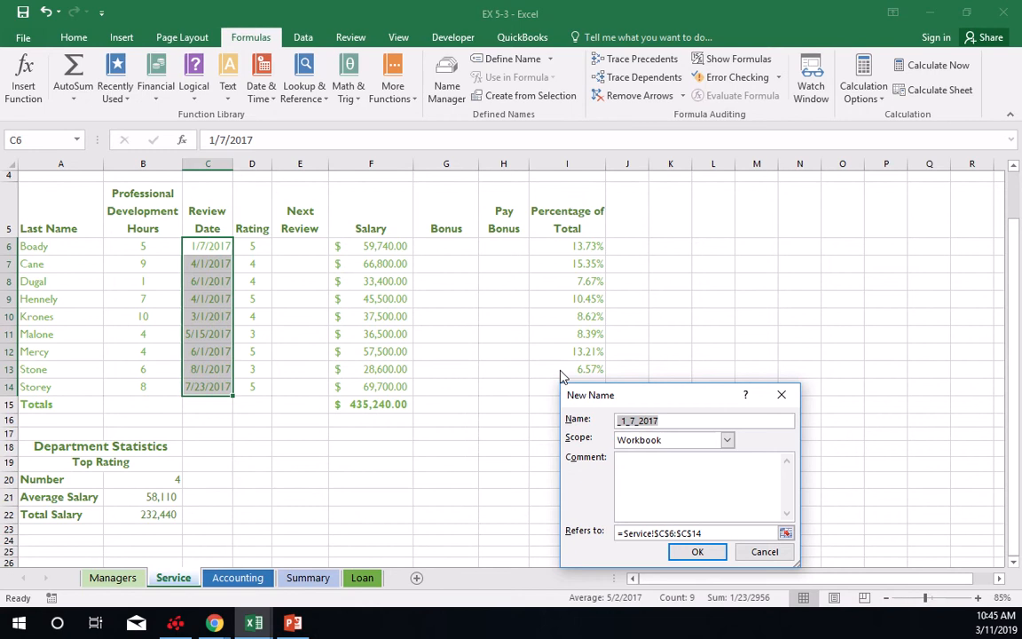
pyautogui.write('review_date')
pyautogui.click(726, 440)
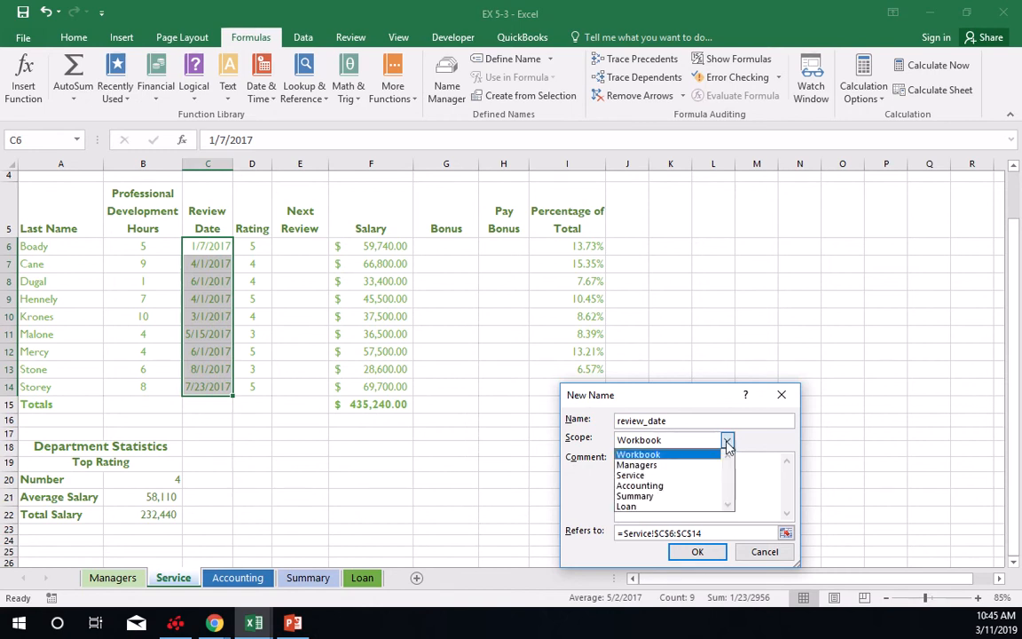
pyautogui.click(659, 477)
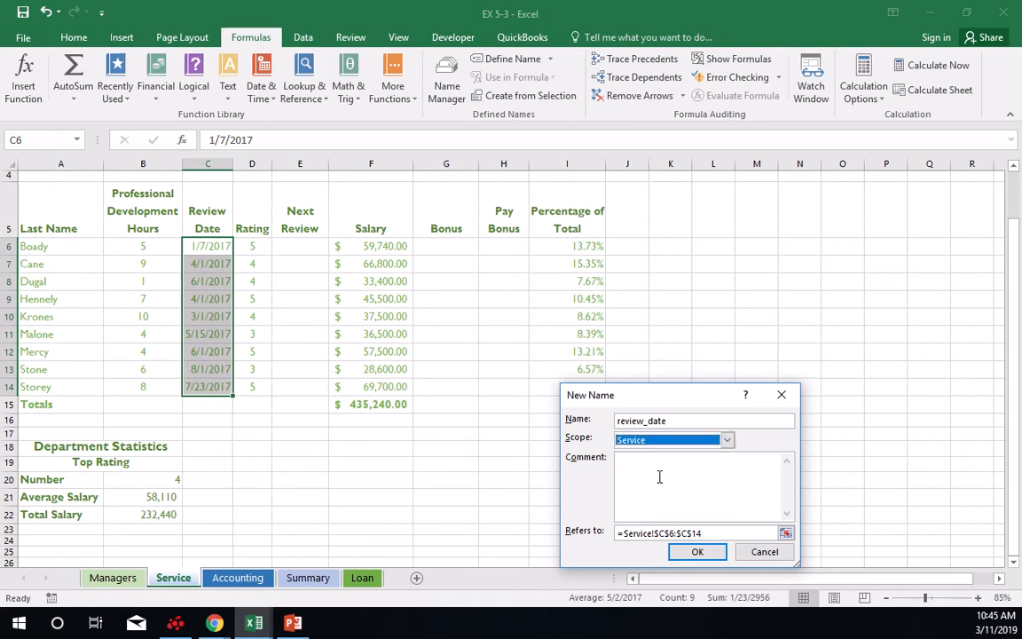
pyautogui.click(697, 551)
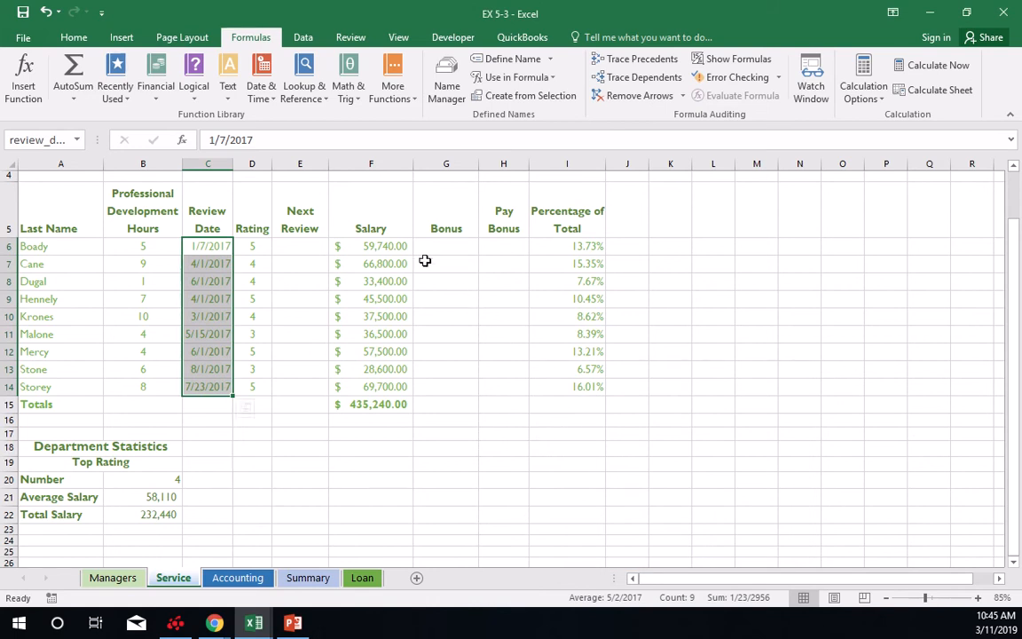
# Enter the Next Review formula =review_date+183 in E6 using the defined name, and copy it down through E14.
pyautogui.click(311, 248)
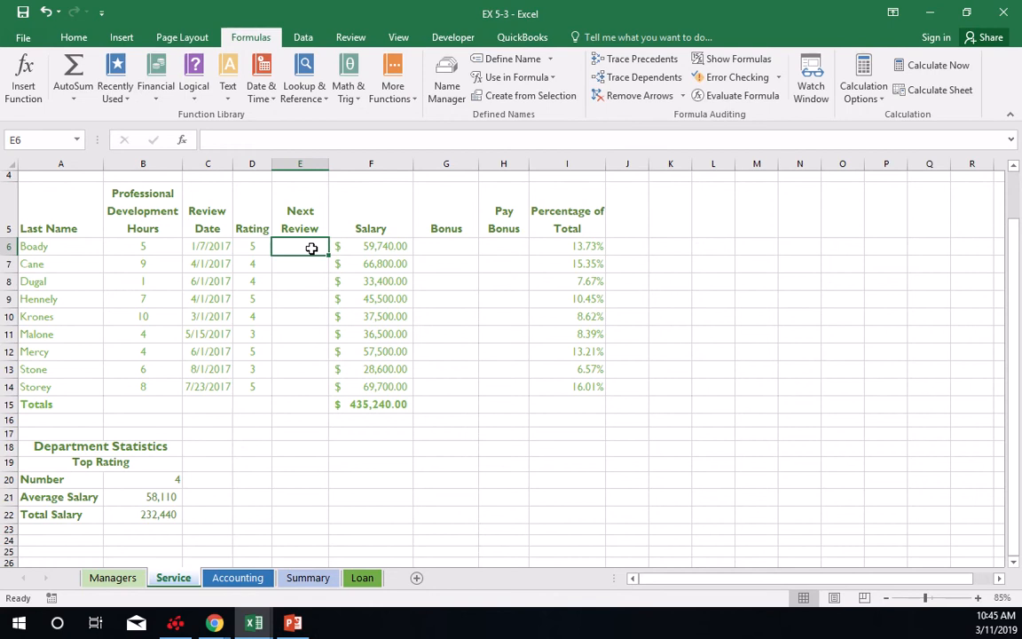
pyautogui.write('=')
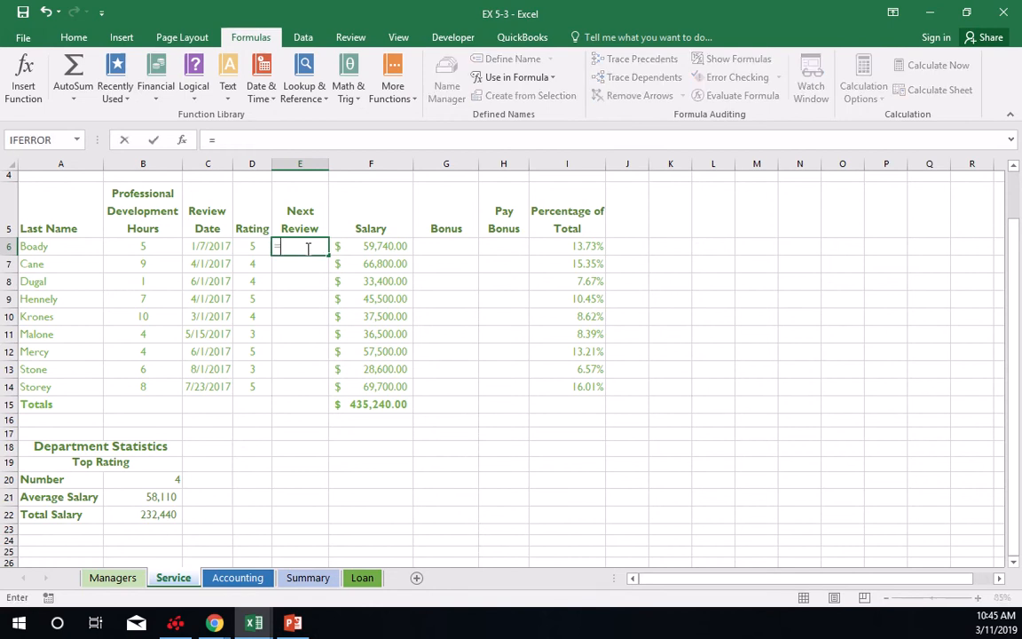
pyautogui.click(521, 84)
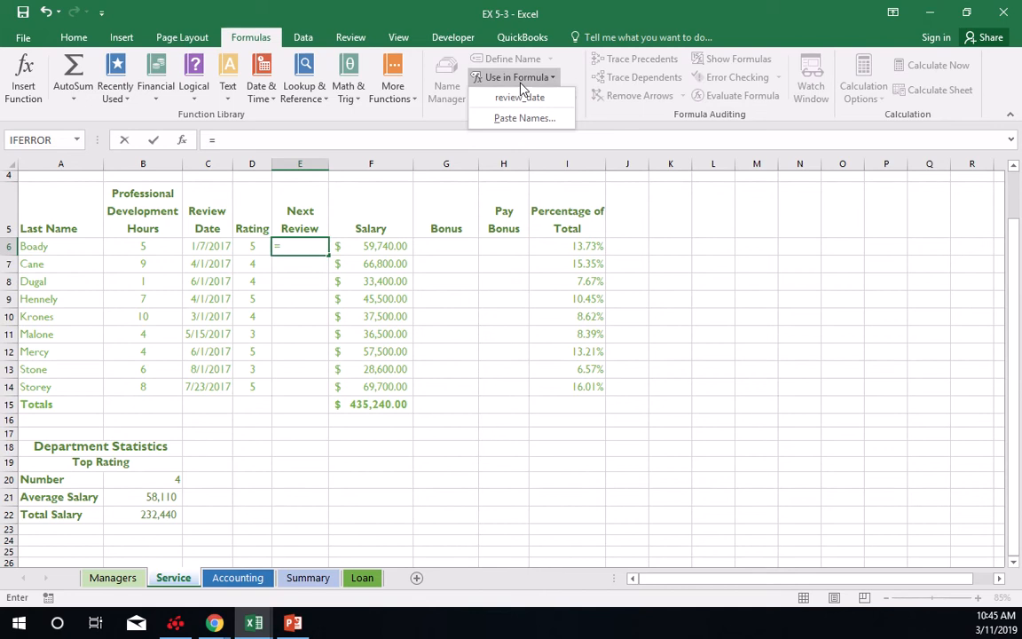
pyautogui.click(521, 98)
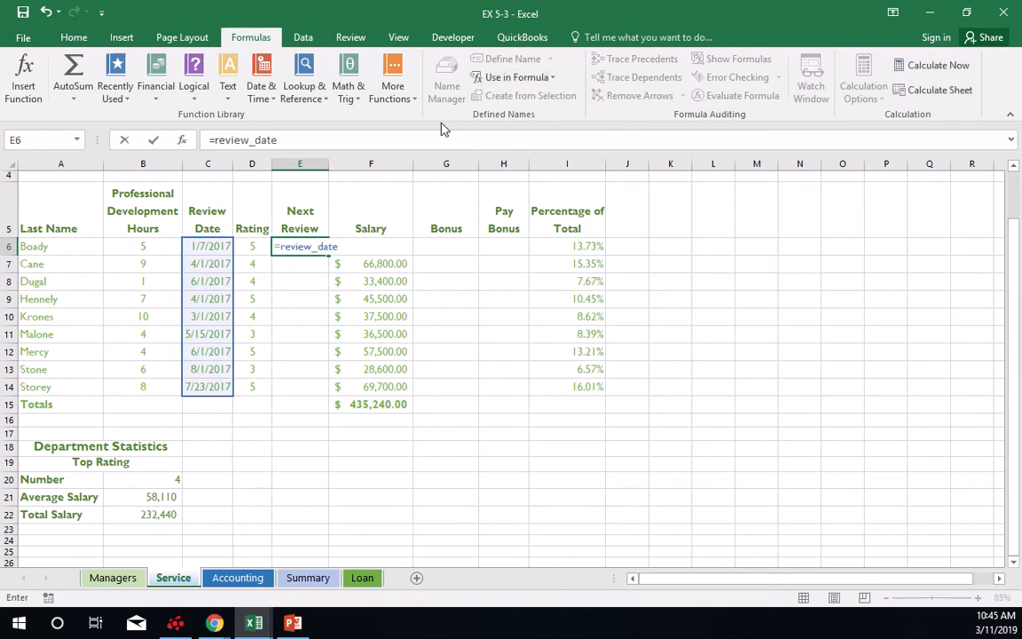
pyautogui.write('+183')
pyautogui.press('Return')
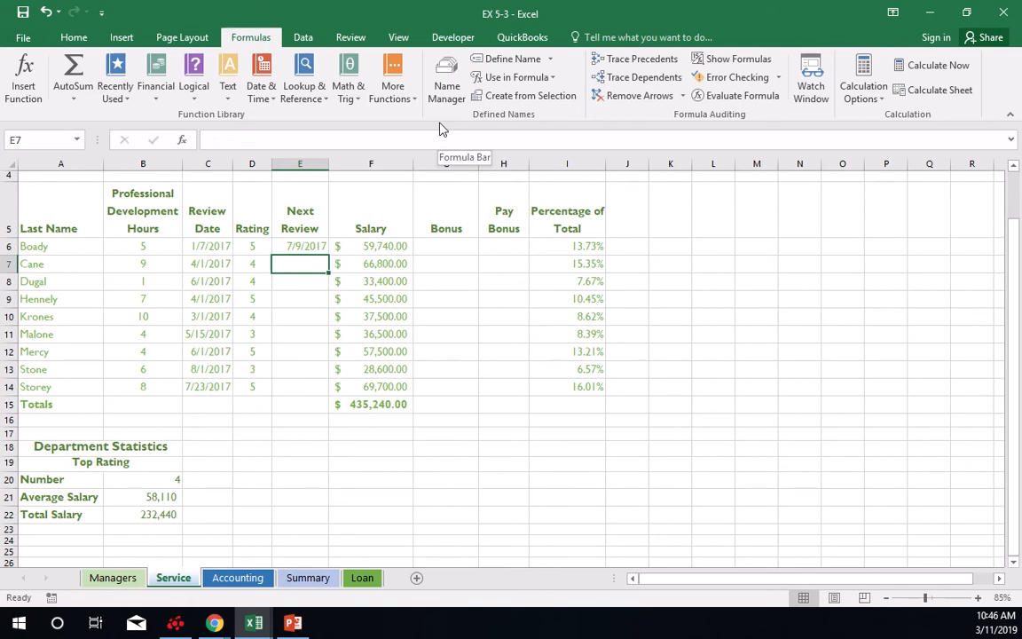
pyautogui.click(307, 242)
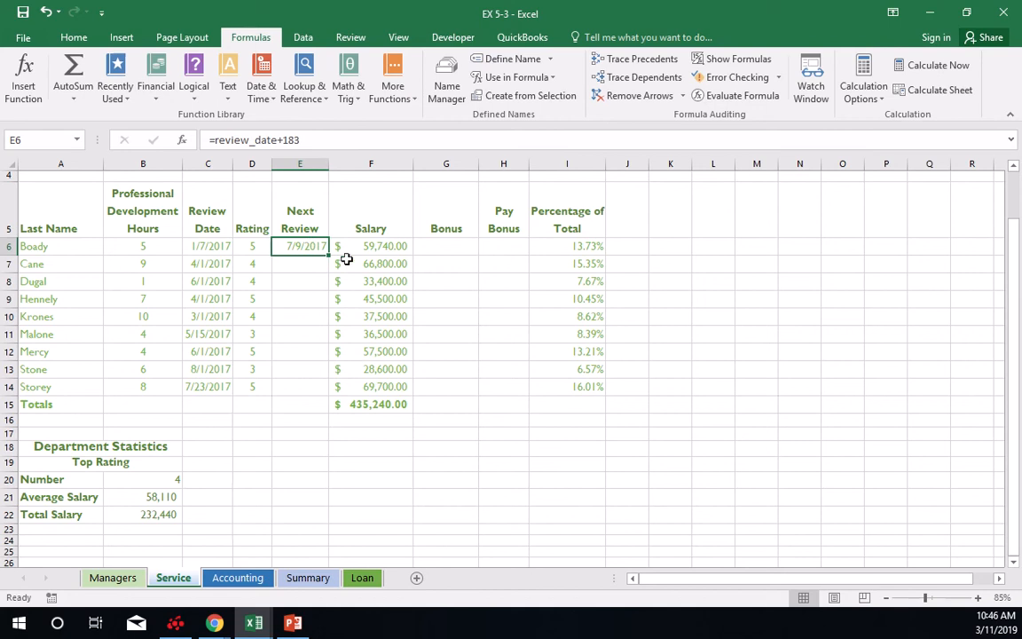
pyautogui.moveTo(328, 256); pyautogui.dragTo(330, 390)
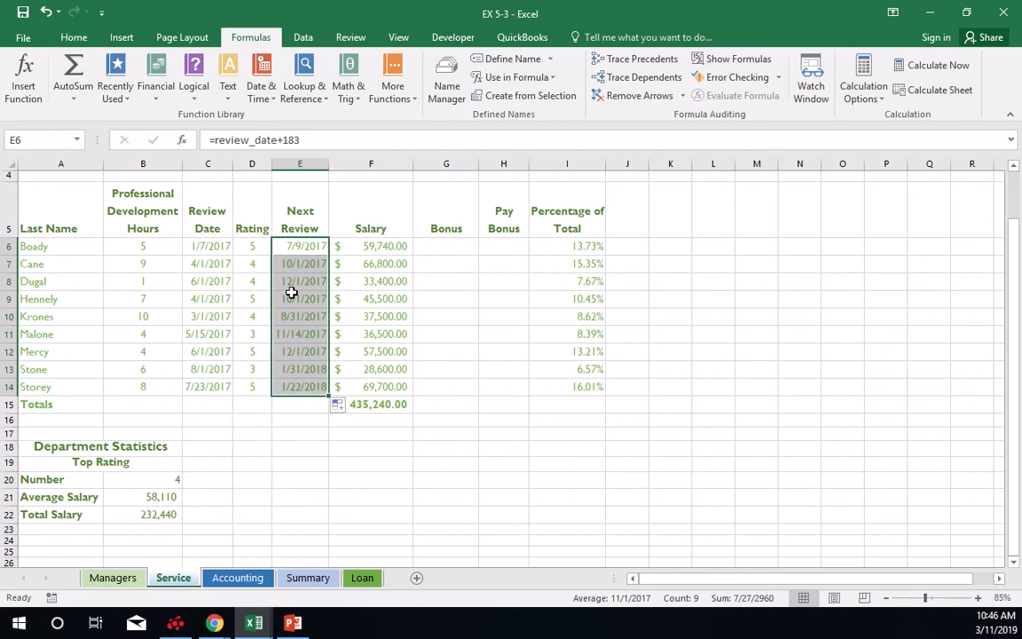
pyautogui.moveTo(538, 17)
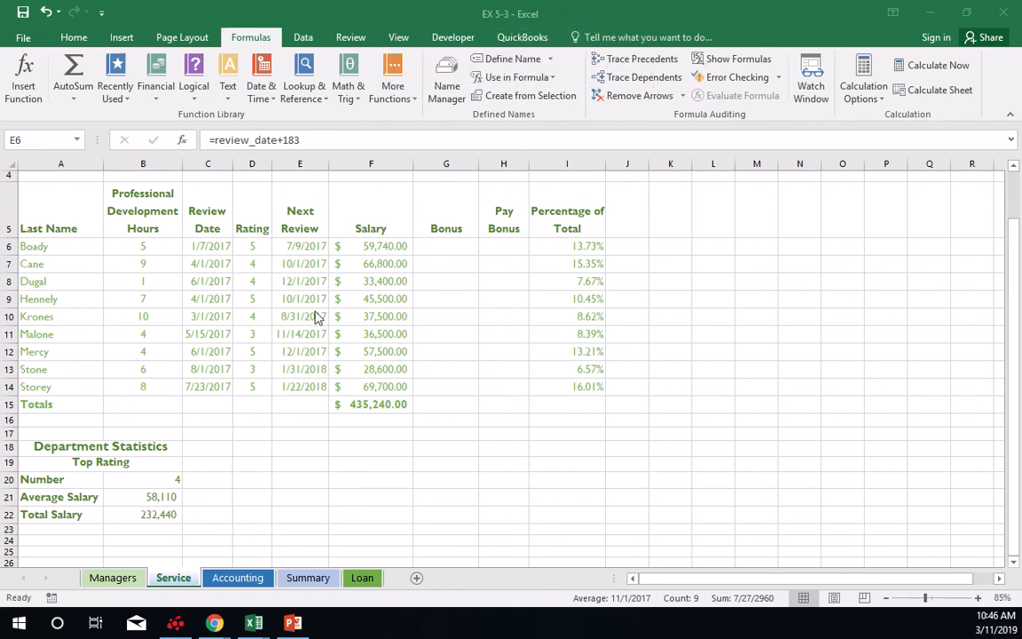
pyautogui.click(550, 62)
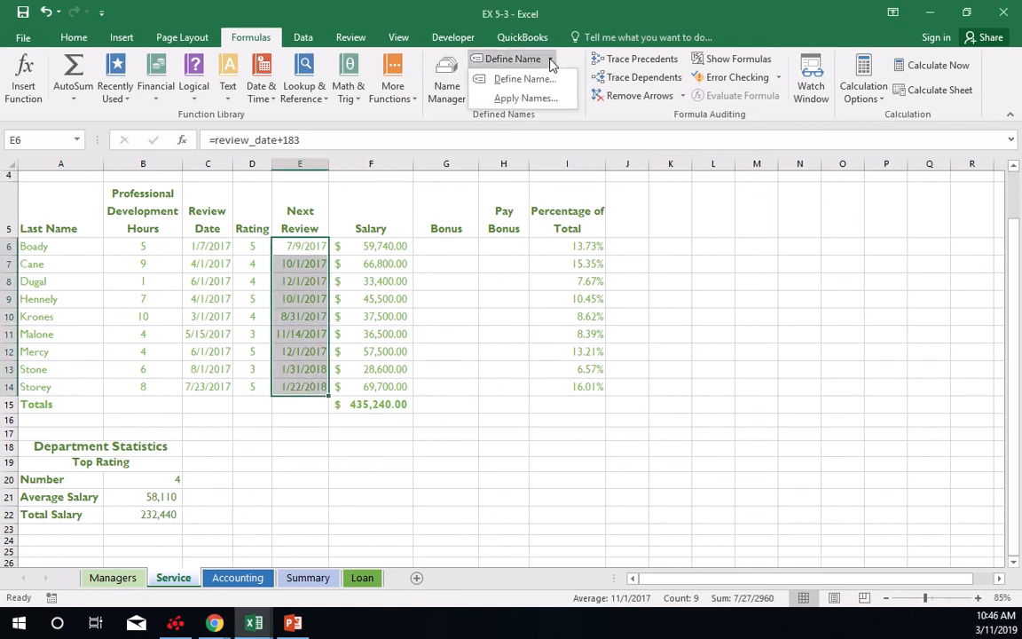
pyautogui.click(541, 80)
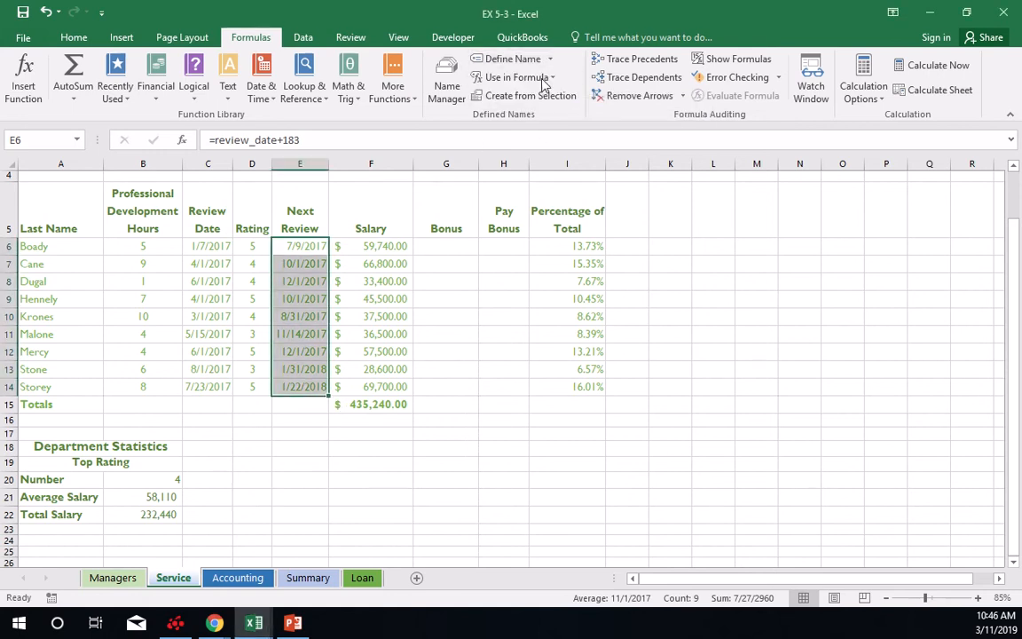
pyautogui.click(745, 542)
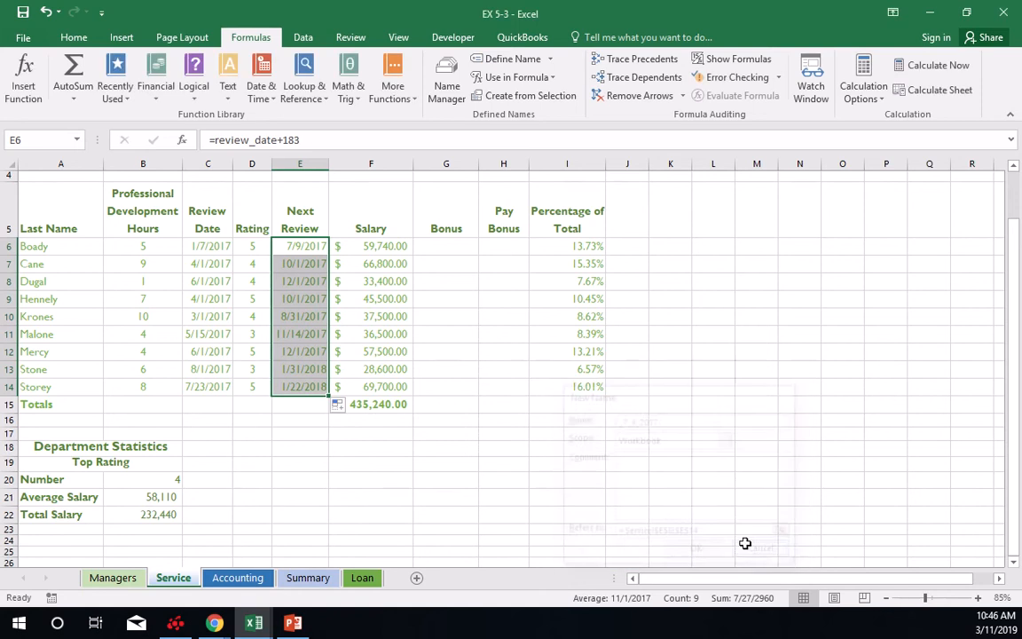
pyautogui.moveTo(221, 248); pyautogui.dragTo(224, 389)
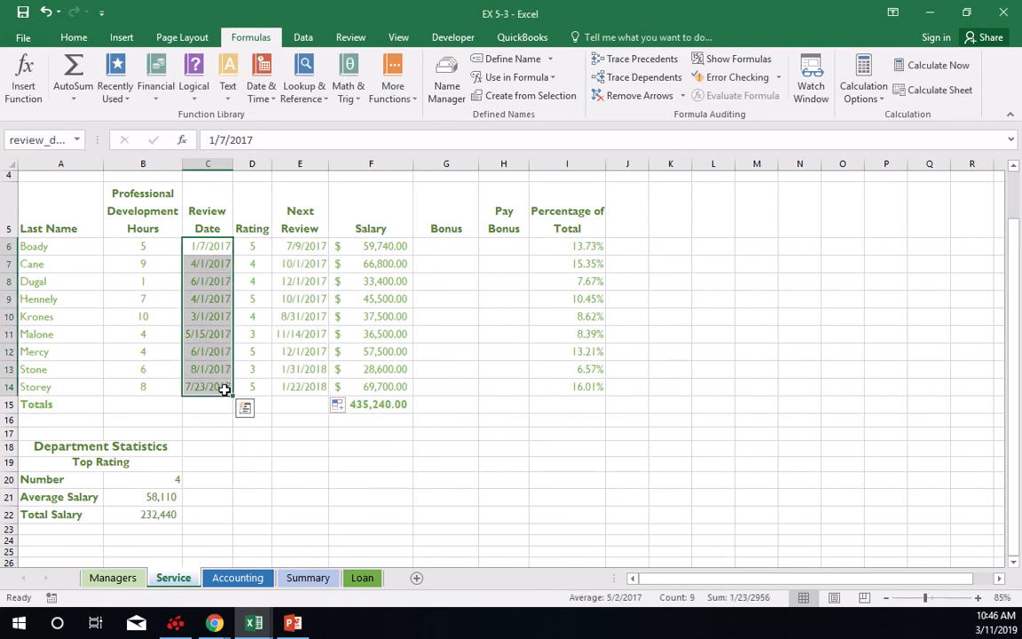
pyautogui.click(550, 62)
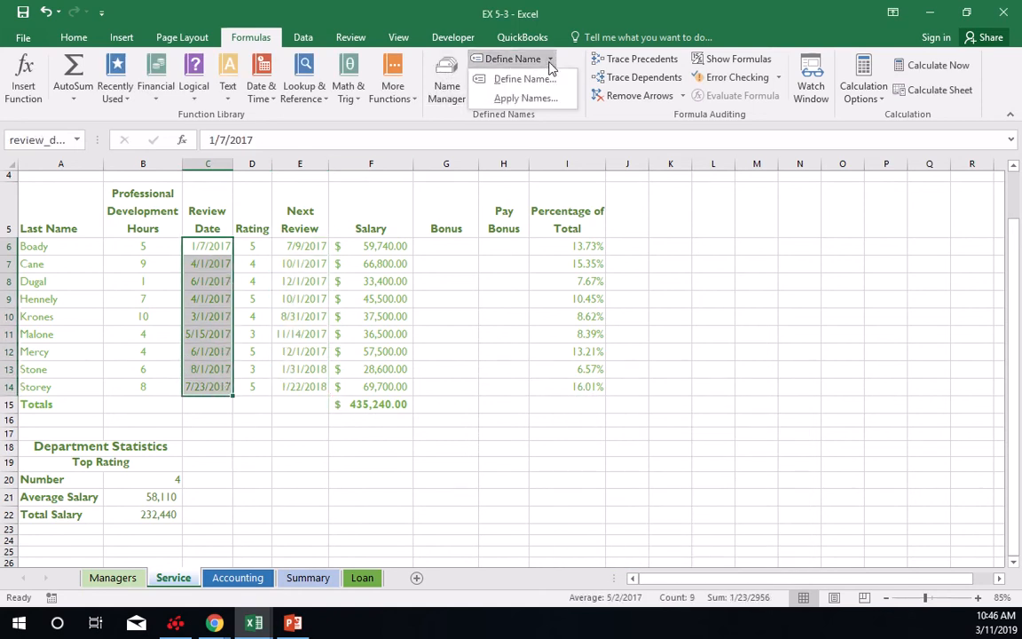
pyautogui.click(543, 79)
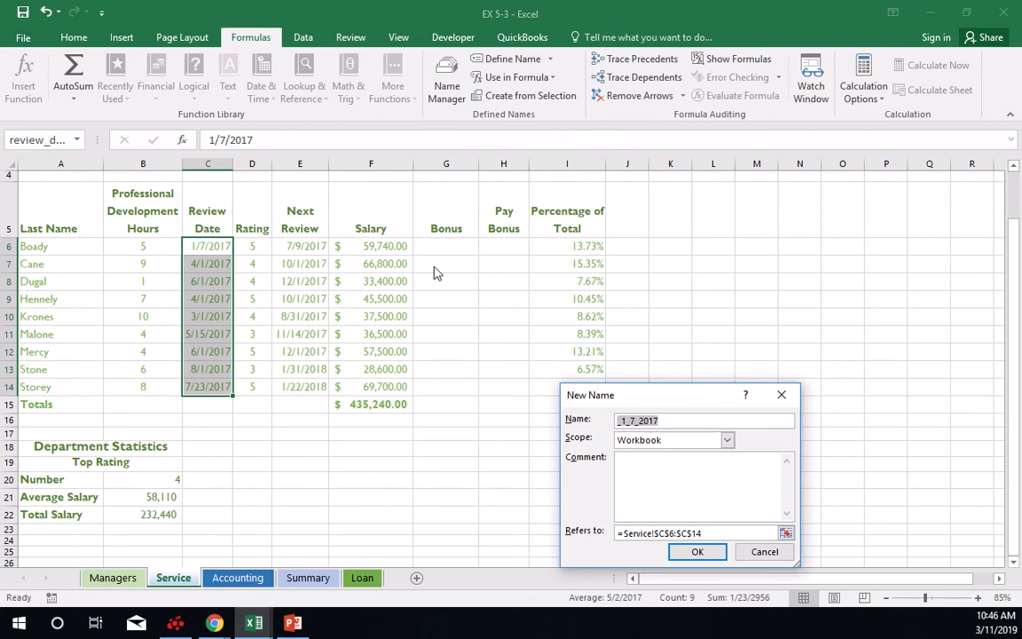
pyautogui.click(754, 551)
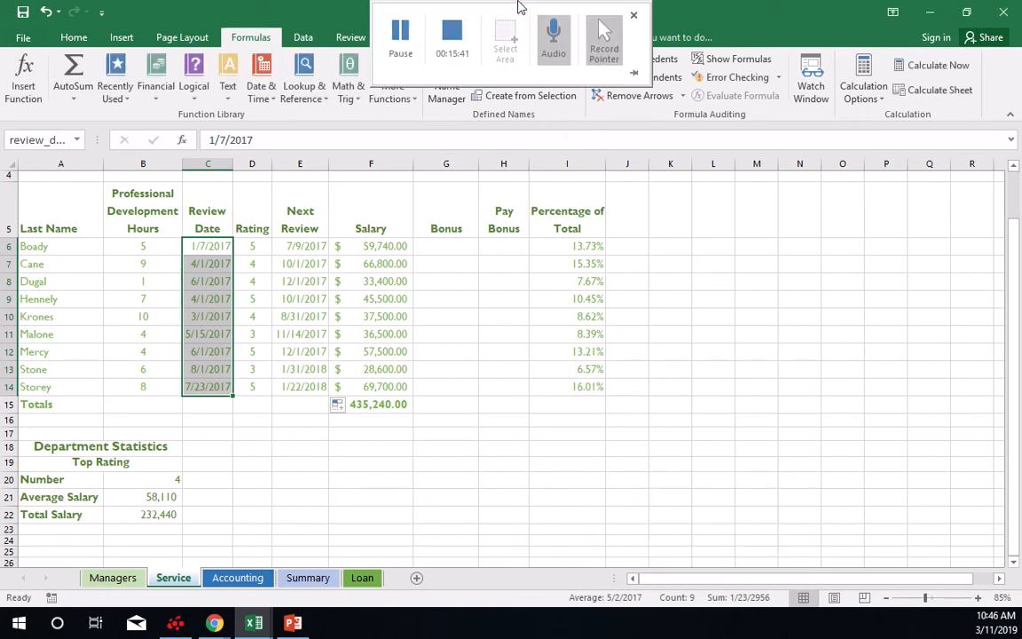
pyautogui.click(400, 36)
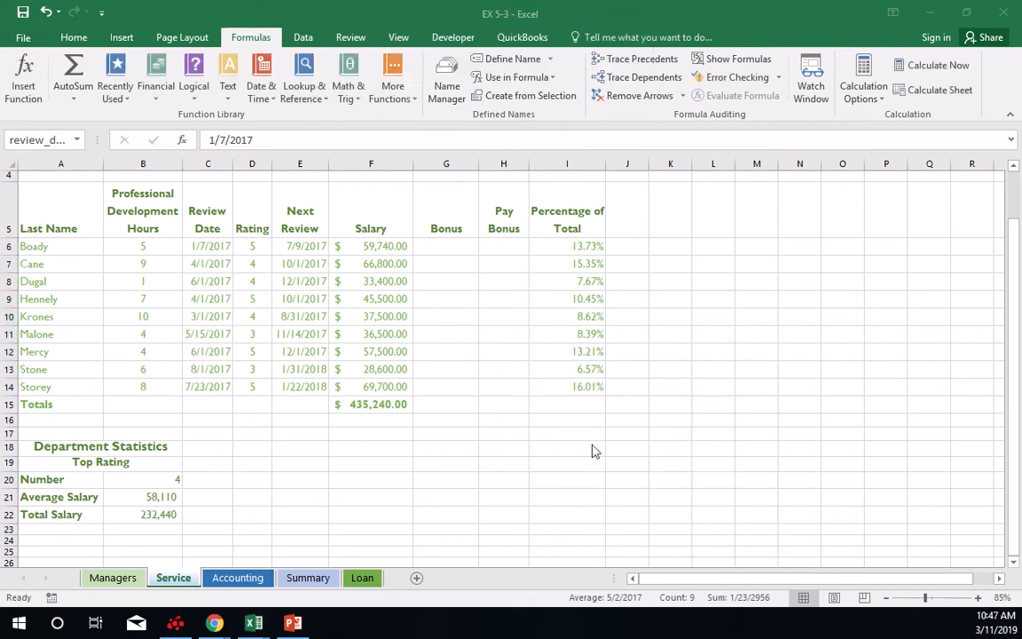
# Edit the defined name review_date to add the comment "Date of Last Review".
pyautogui.click(449, 81)
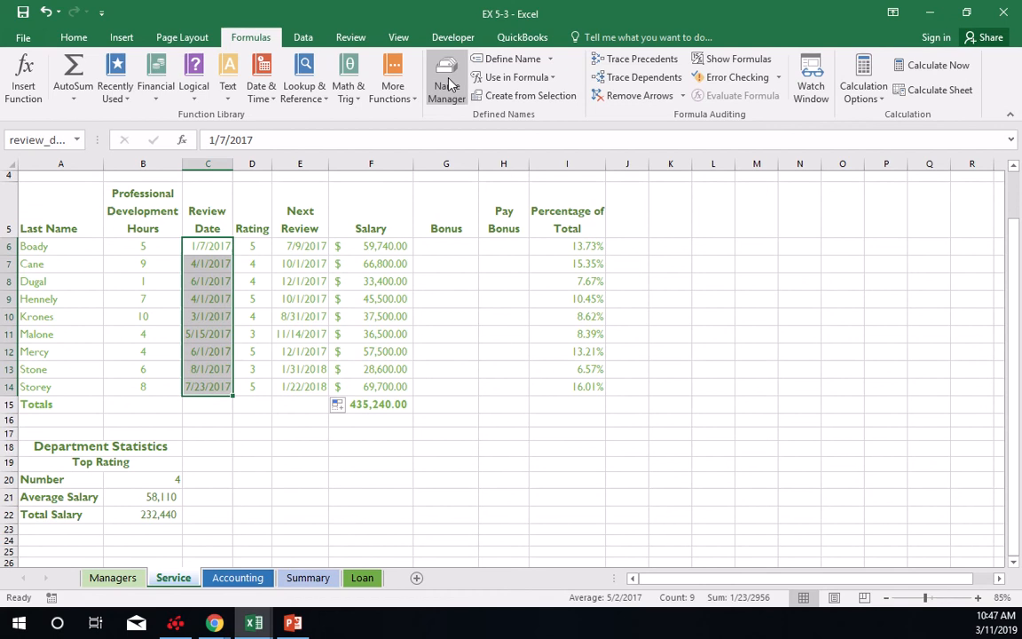
pyautogui.click(449, 85)
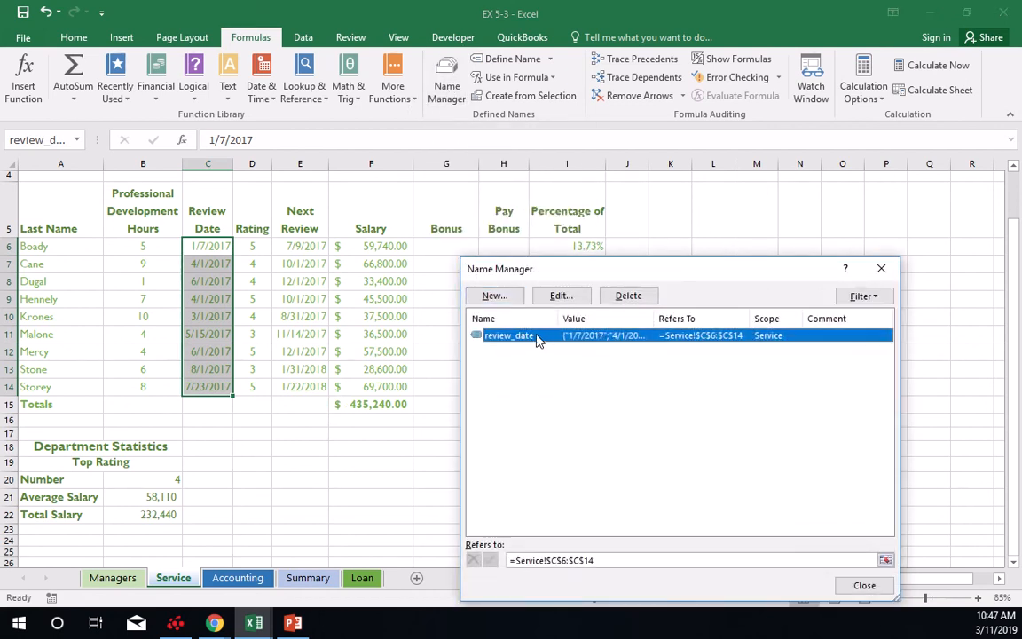
pyautogui.click(559, 297)
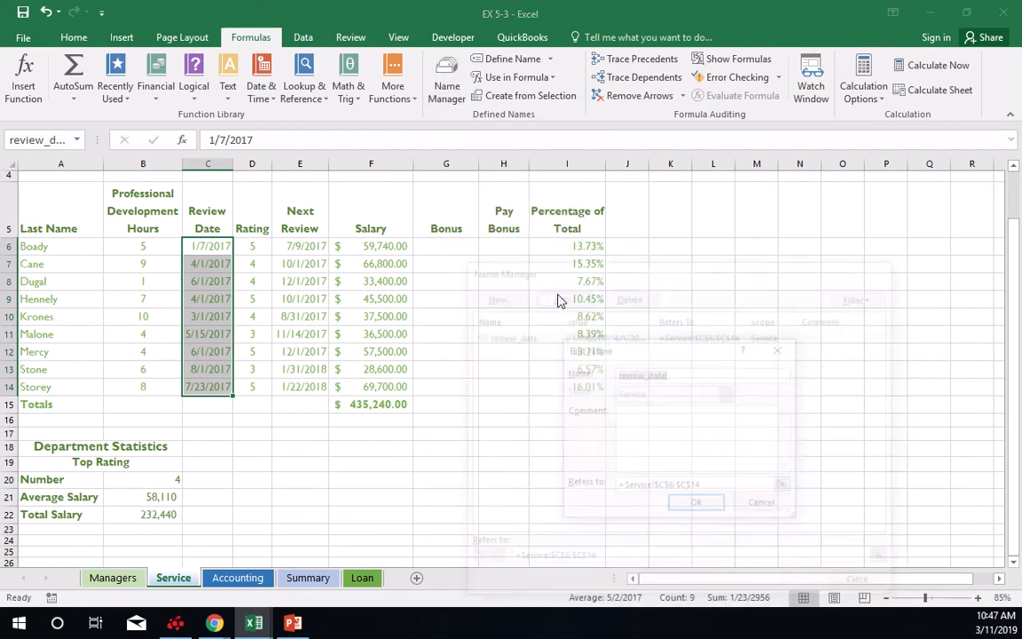
pyautogui.click(629, 434)
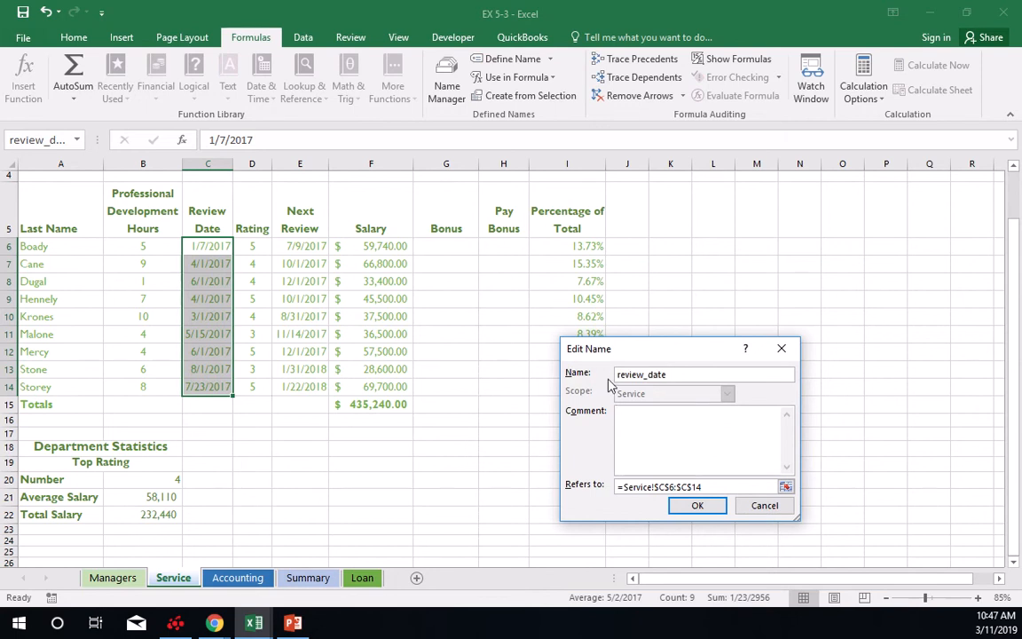
pyautogui.write('Date of Last Review')
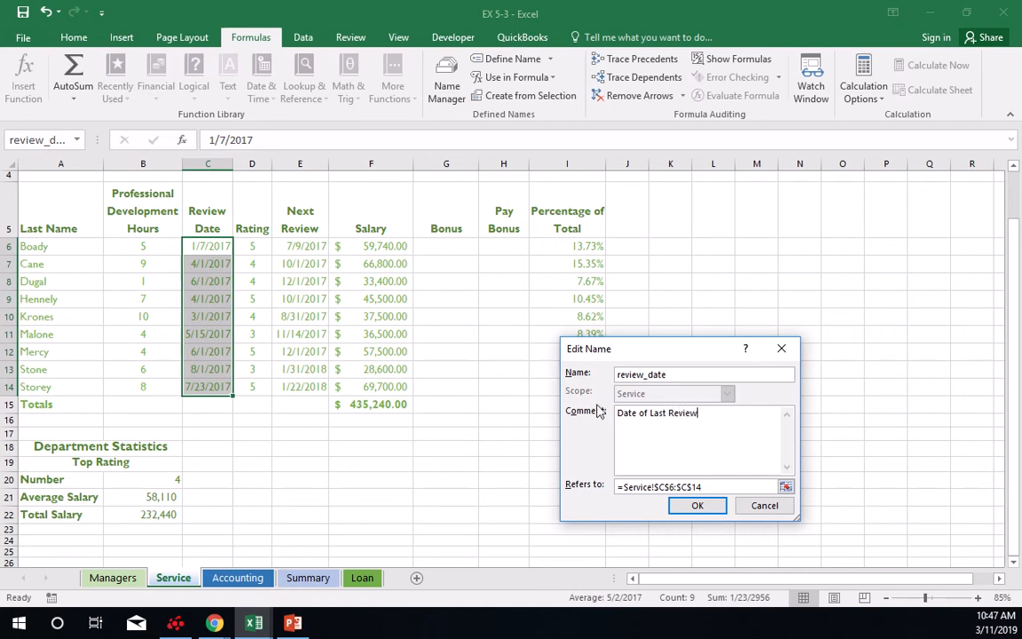
pyautogui.click(698, 508)
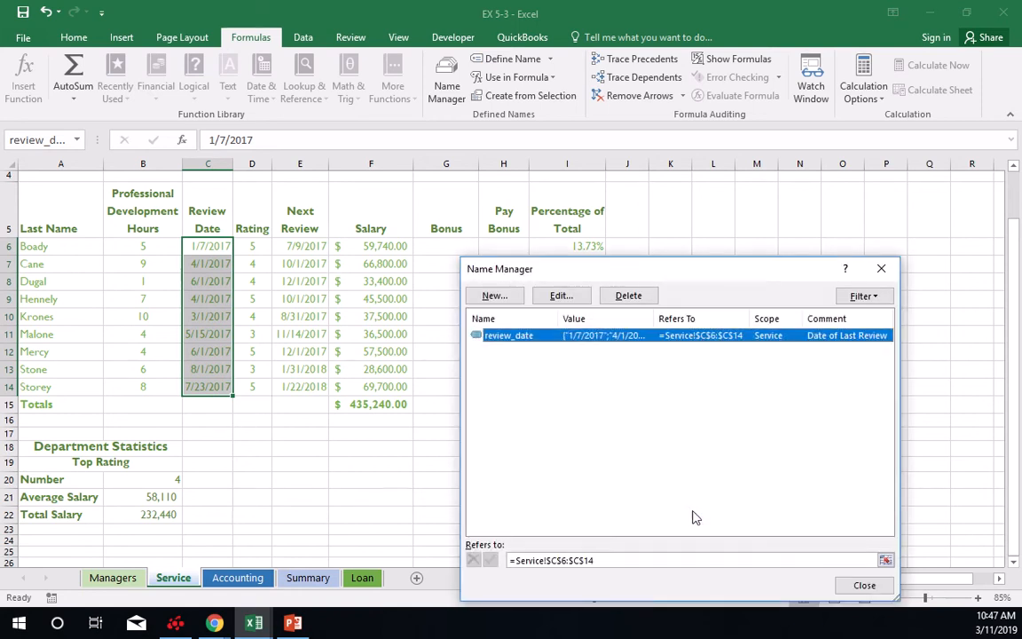
pyautogui.click(864, 583)
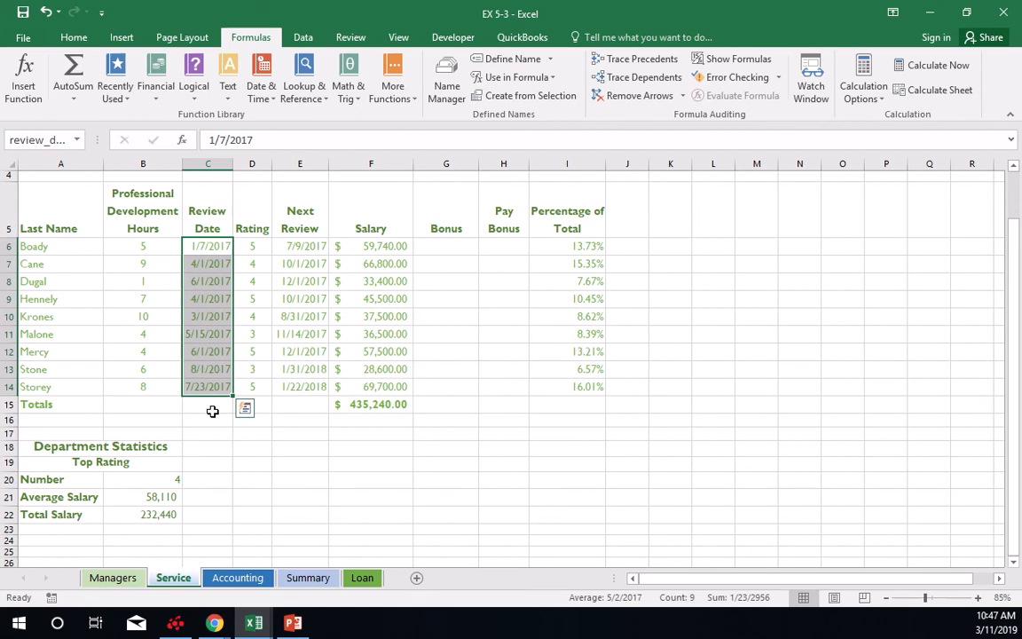
pyautogui.click(218, 423)
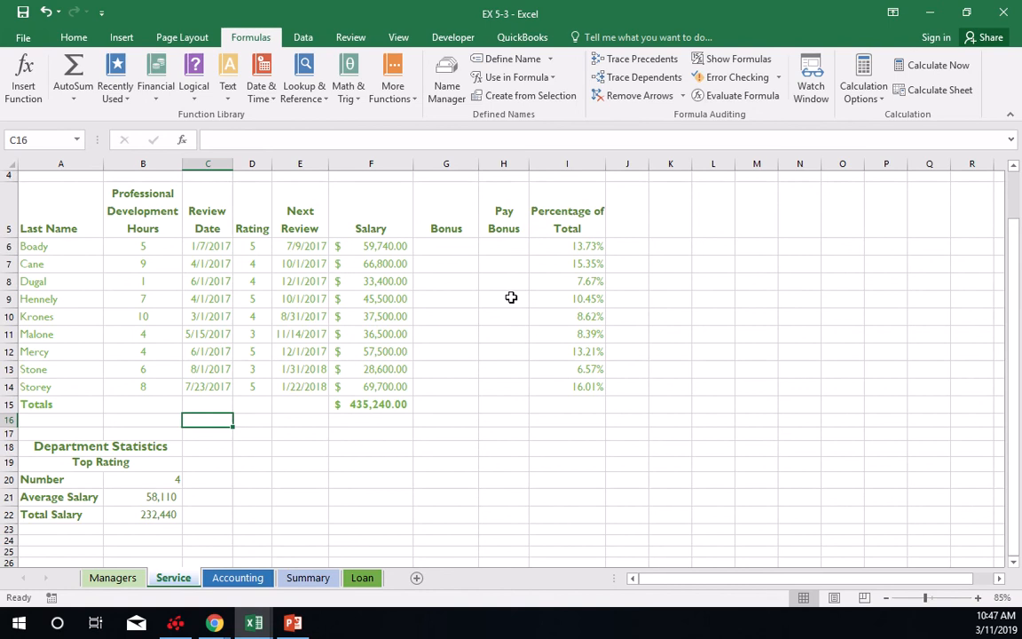
# Start an IF function in Bonus cell G6 with the logical test D6=5.
pyautogui.click(456, 249)
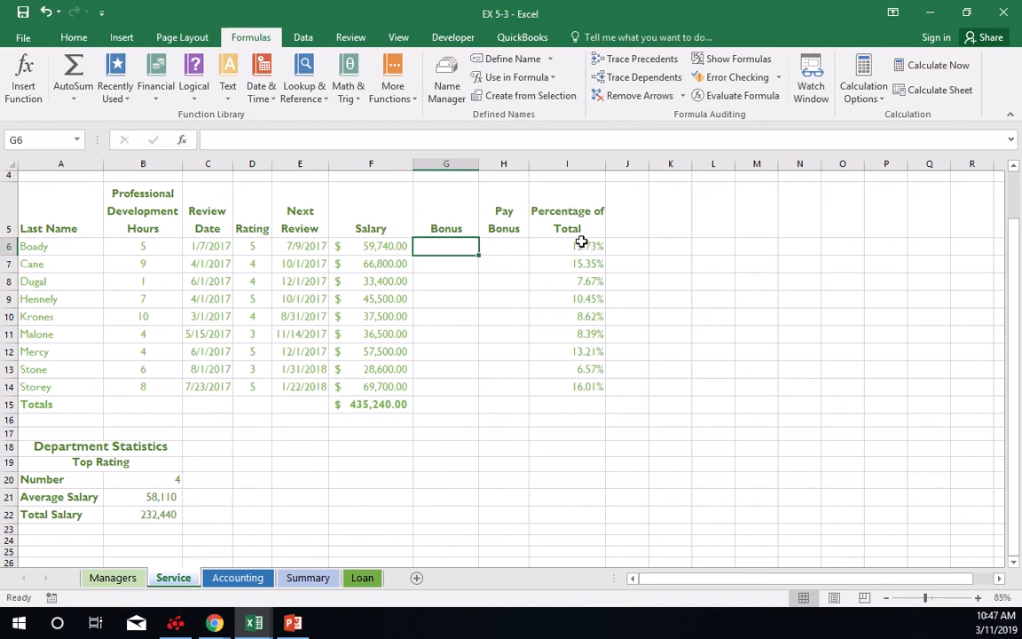
pyautogui.click(199, 96)
pyautogui.click(208, 154)
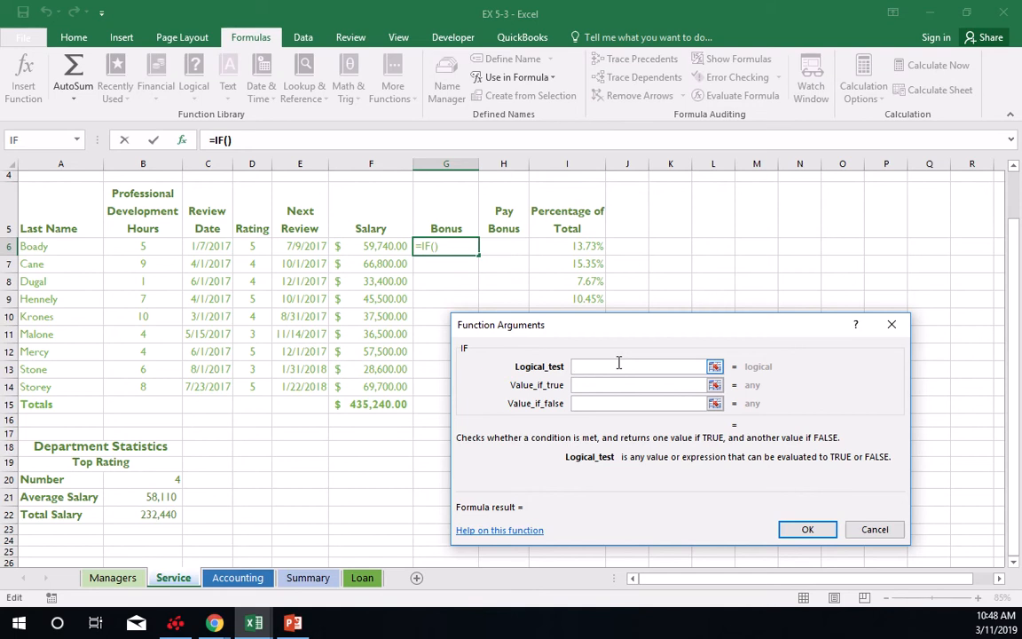
pyautogui.click(264, 246)
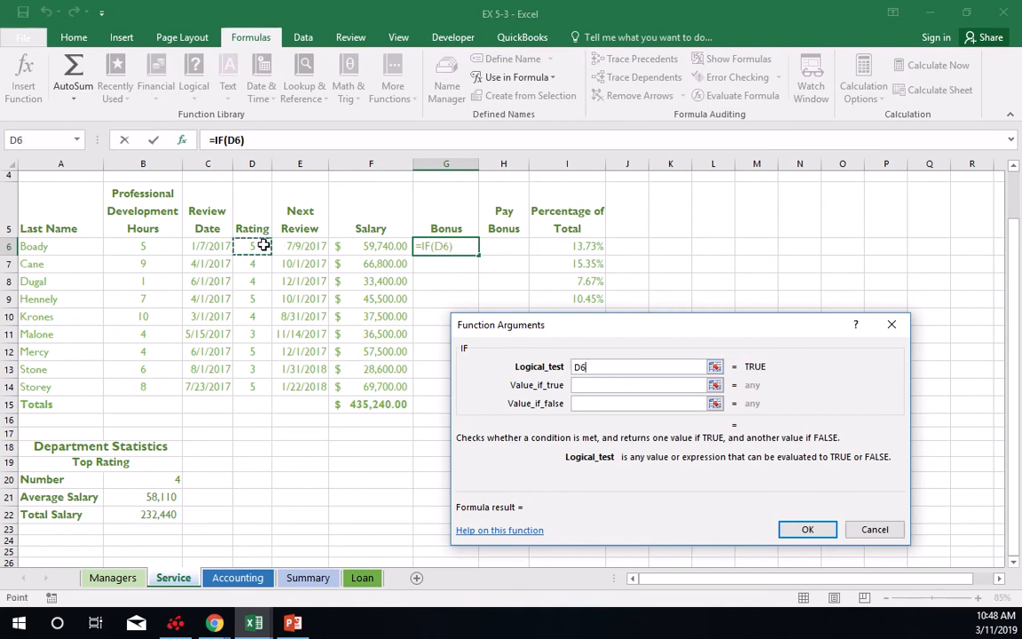
pyautogui.write('=5')
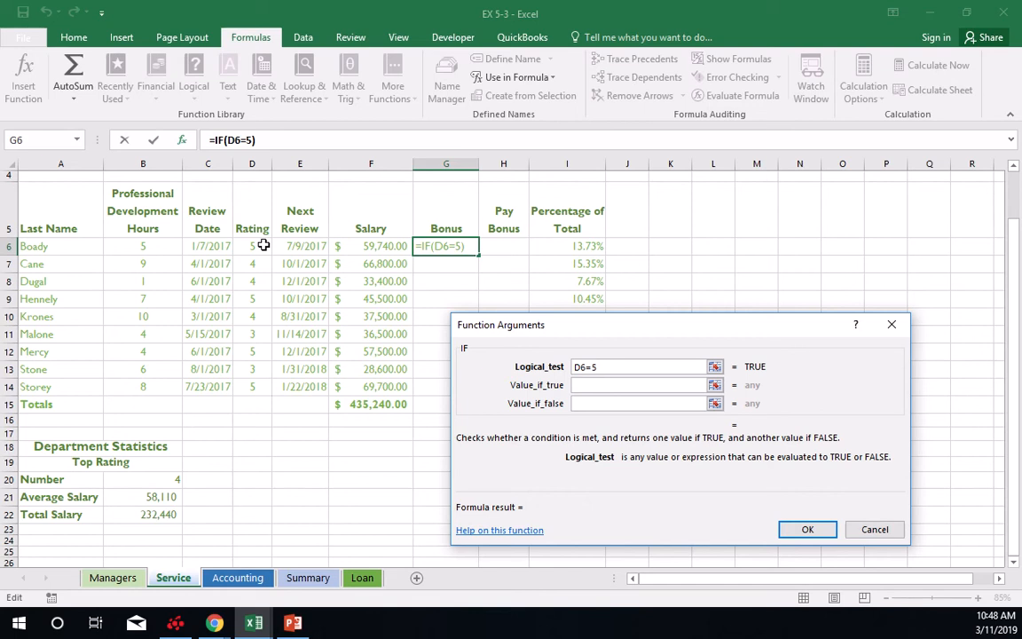
# Set the G6 IF function to return F6*.05 if true and 0 if false, and copy it down through G14.
pyautogui.click(607, 385)
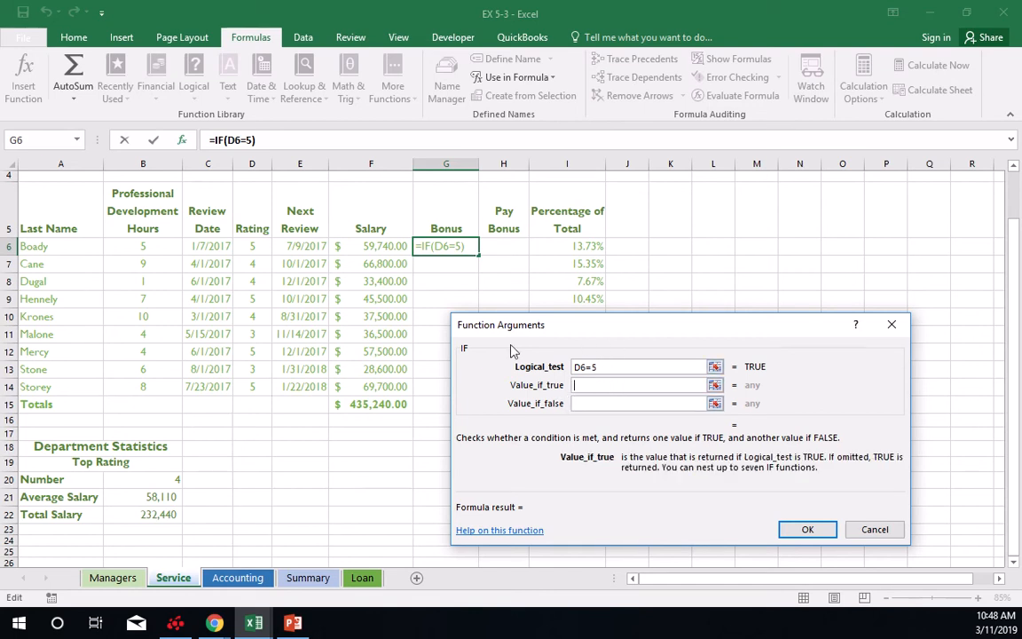
pyautogui.click(372, 245)
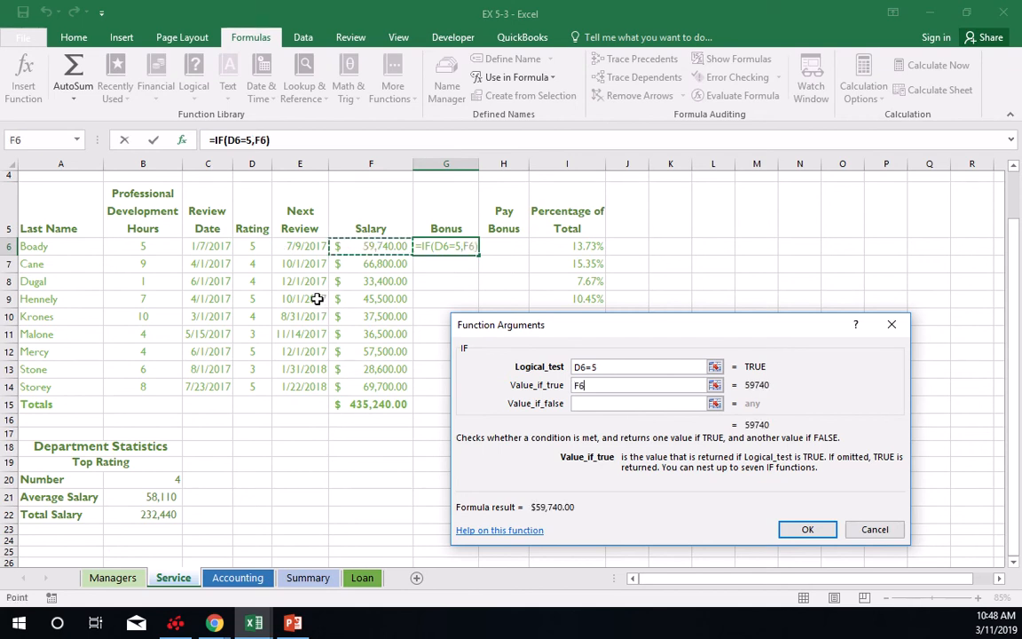
pyautogui.write('*')
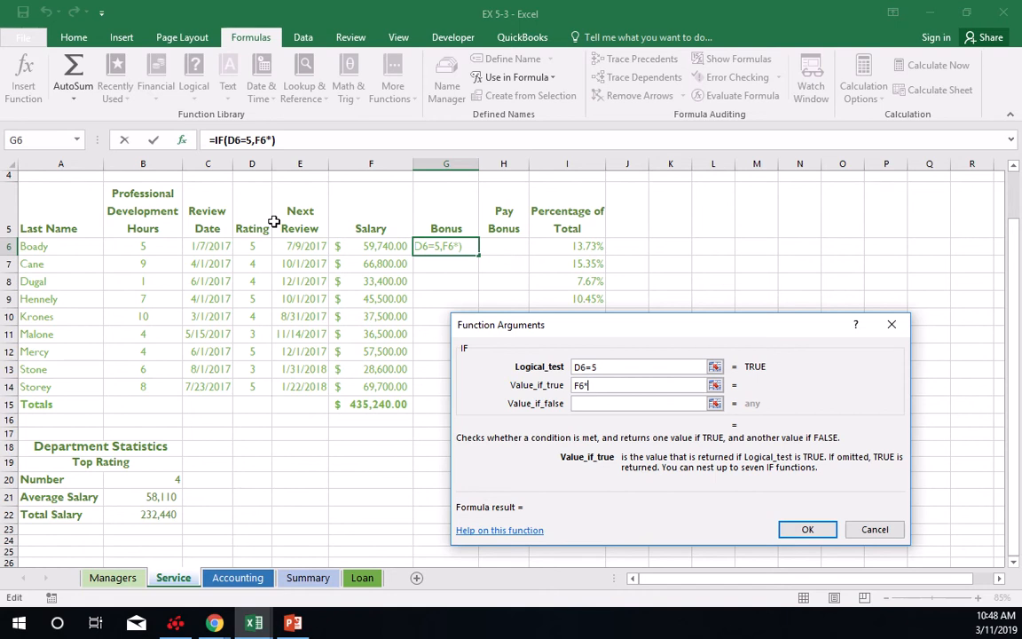
pyautogui.write('.05')
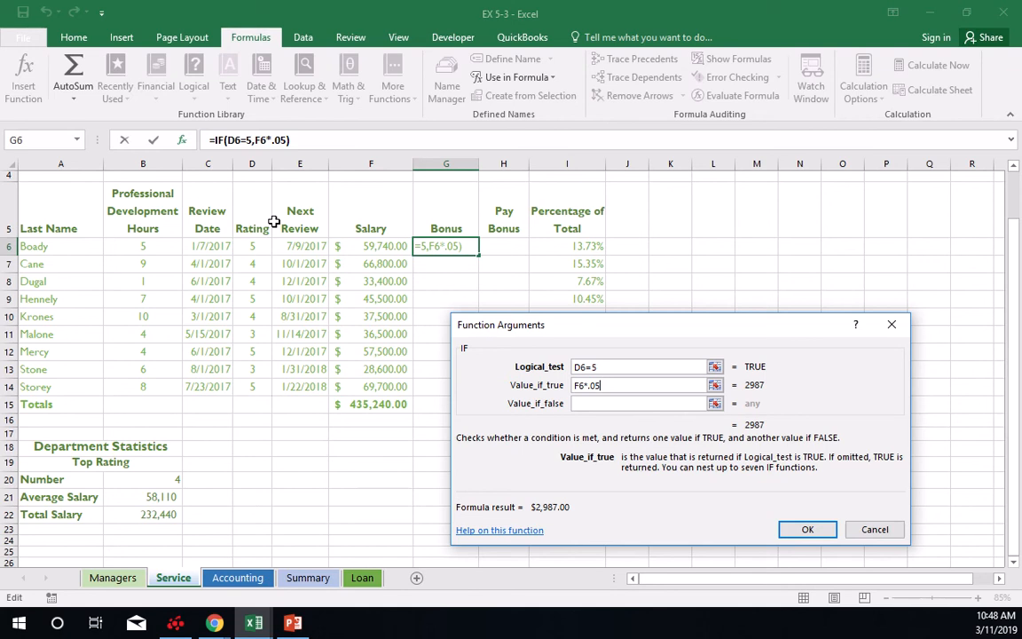
pyautogui.click(600, 403)
pyautogui.write('0')
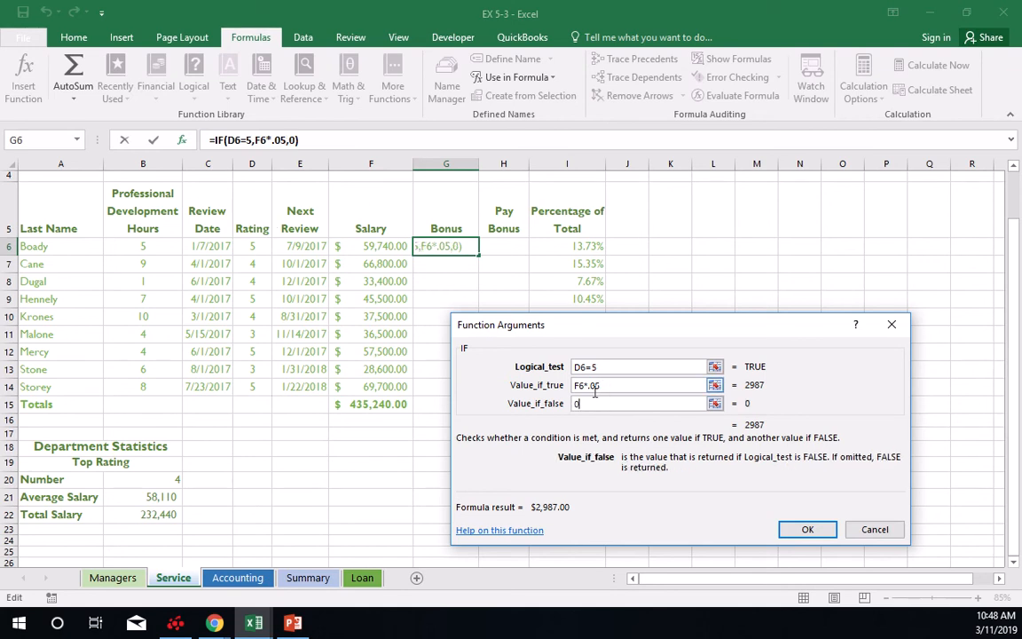
pyautogui.click(807, 530)
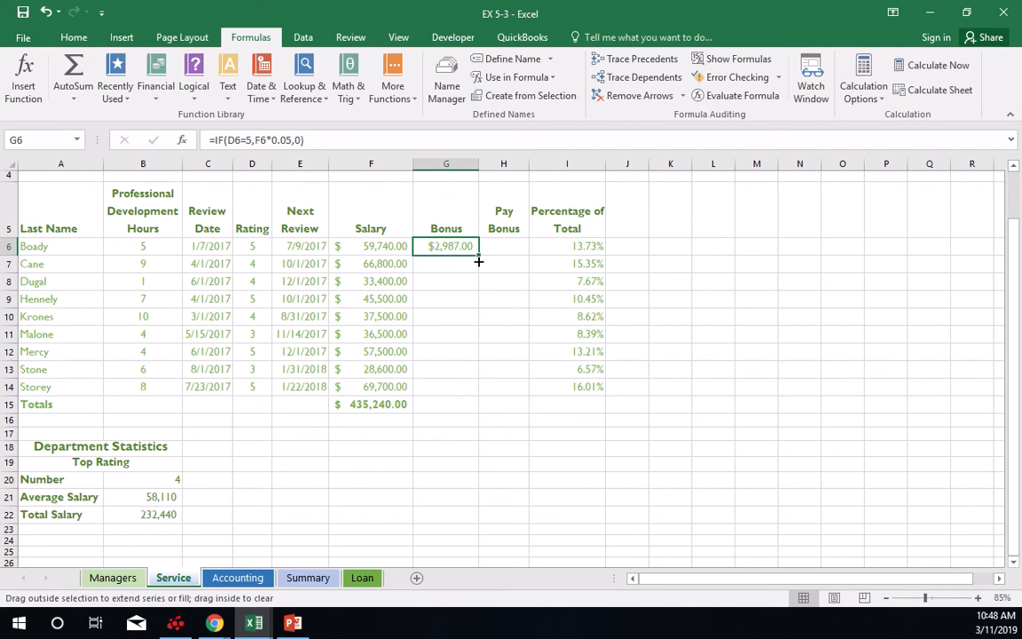
pyautogui.moveTo(478, 262); pyautogui.dragTo(469, 392)
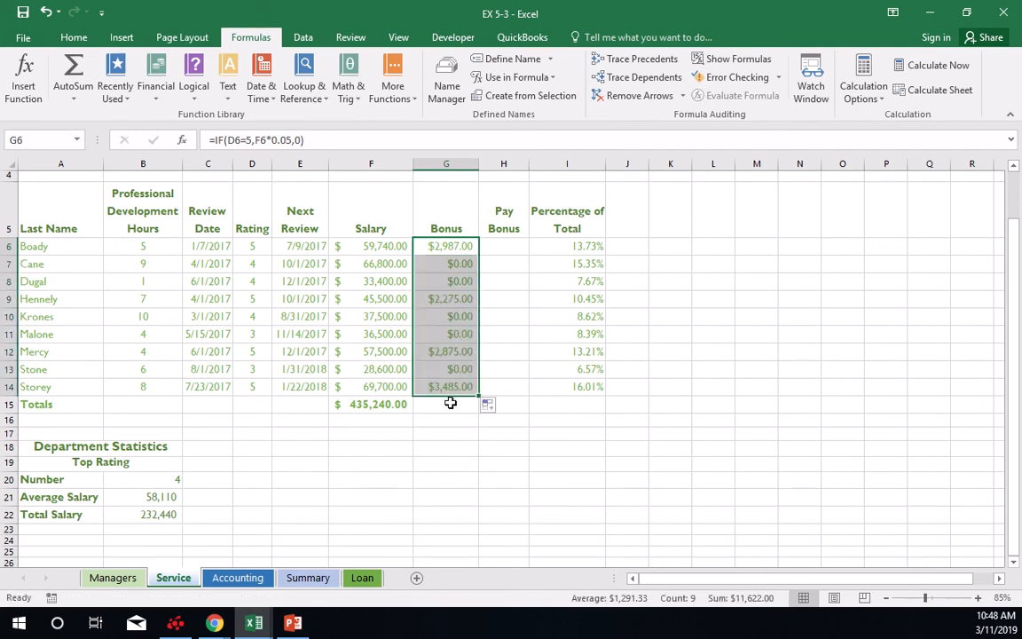
# Total the Bonus column in G15 with a SUM of G6:G14.
pyautogui.click(451, 404)
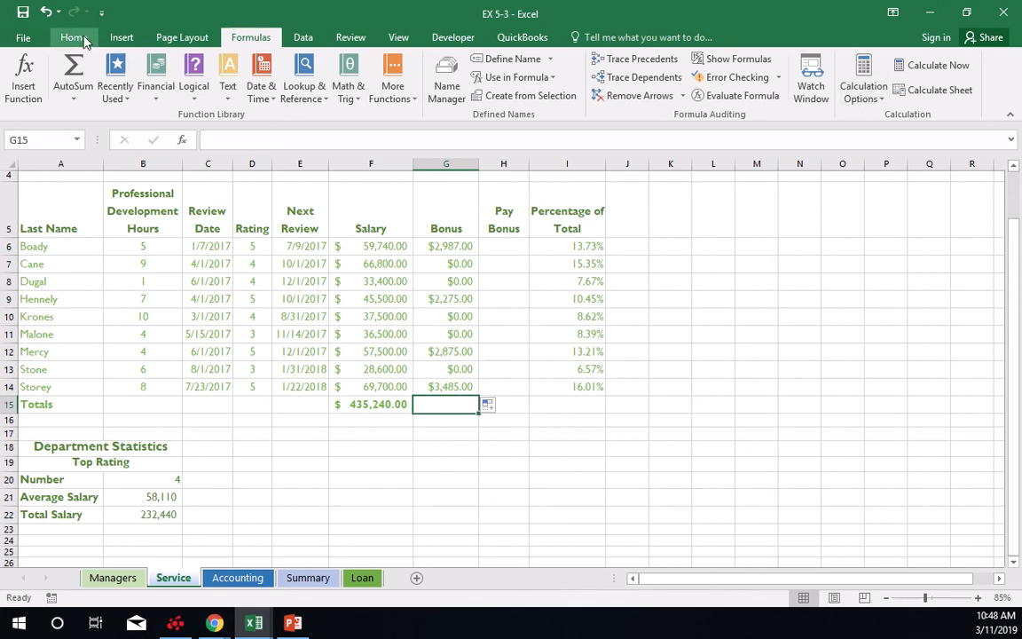
pyautogui.click(71, 71)
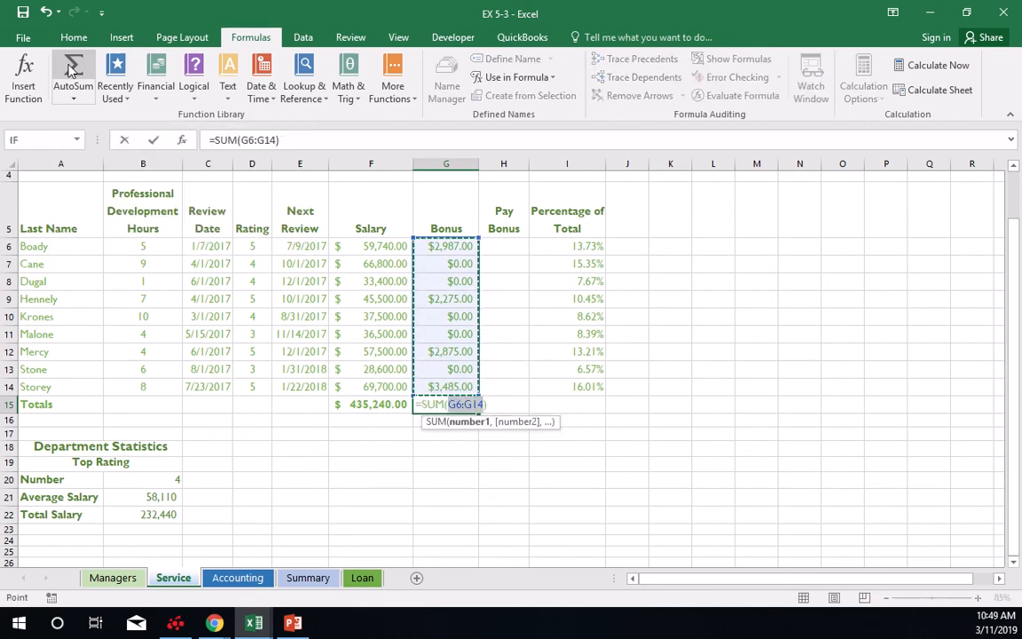
pyautogui.press('Return')
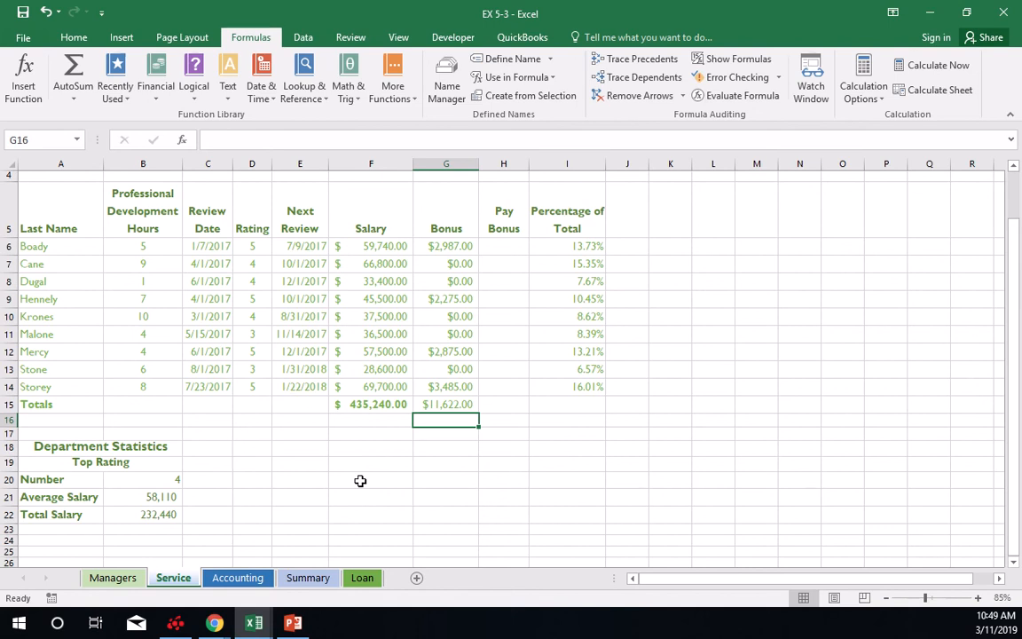
# Start an AND function in Pay Bonus cell H6 with G6>0 as the first condition.
pyautogui.click(507, 245)
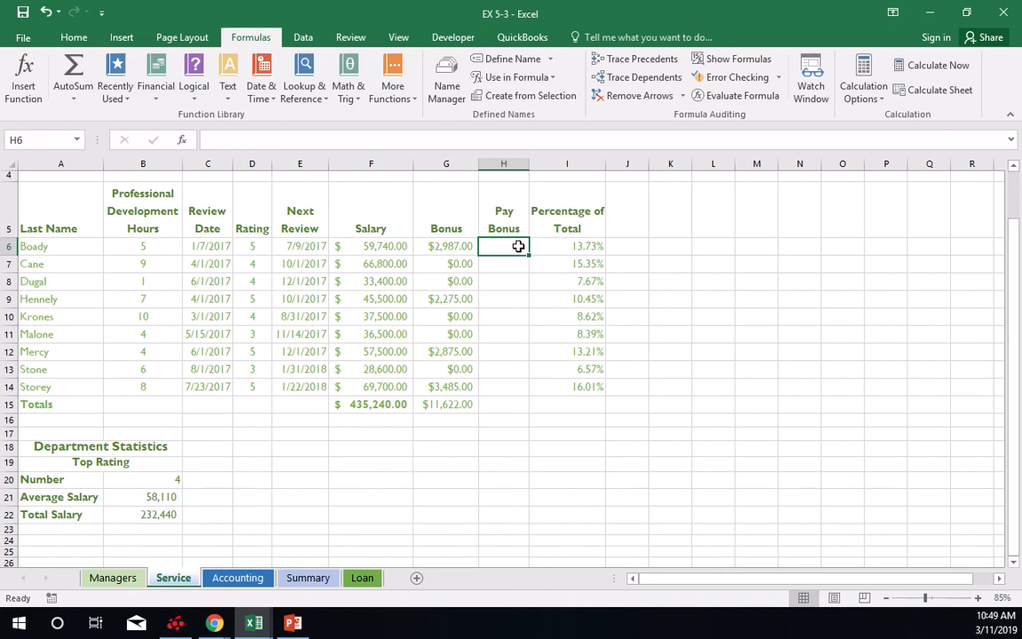
pyautogui.click(195, 96)
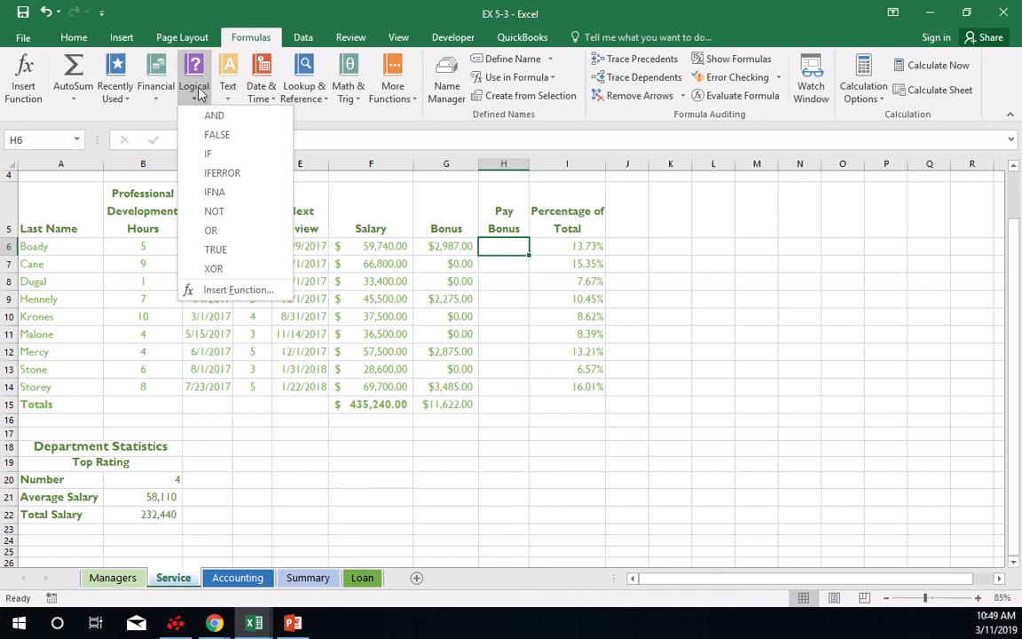
pyautogui.moveTo(442, 9)
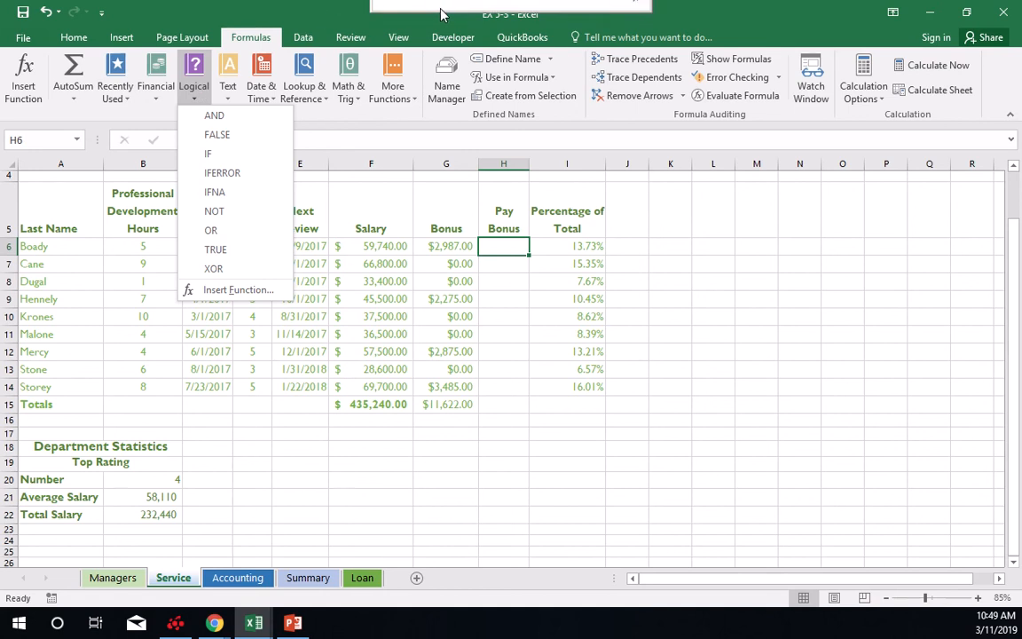
pyautogui.click(402, 46)
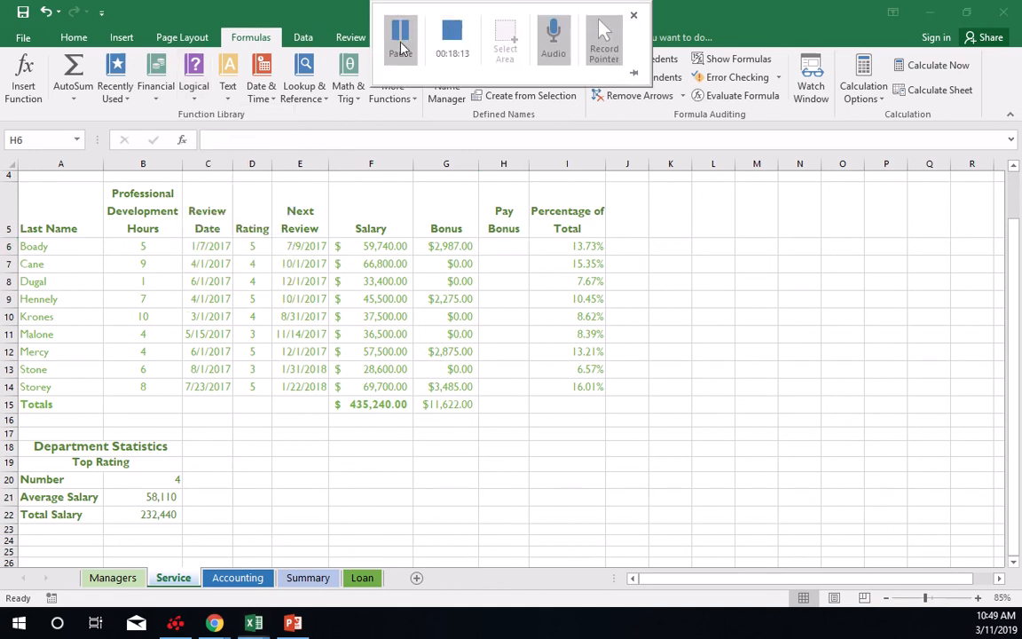
pyautogui.click(194, 89)
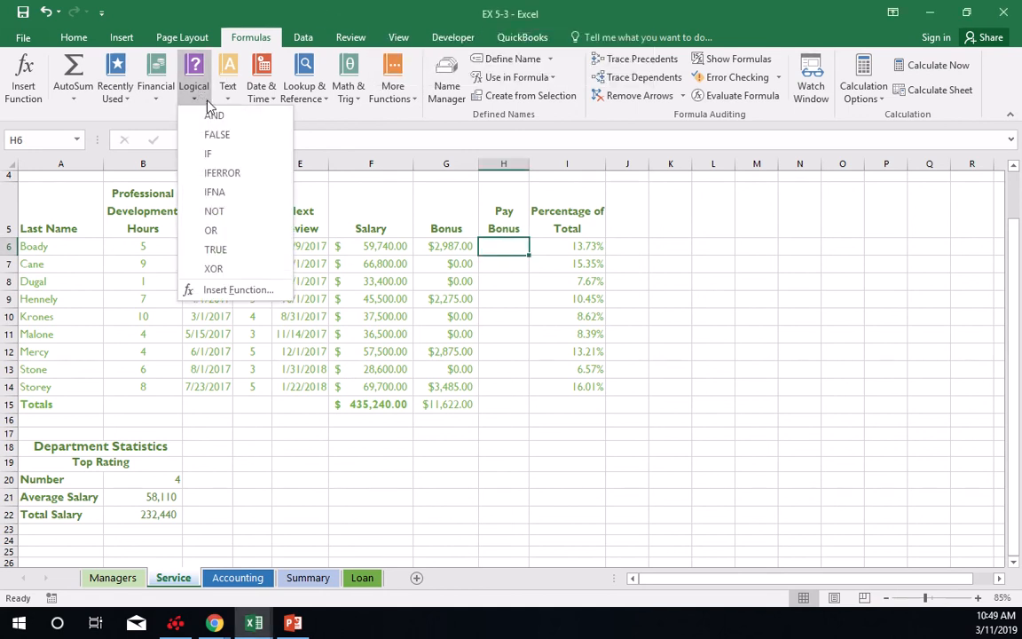
pyautogui.click(213, 115)
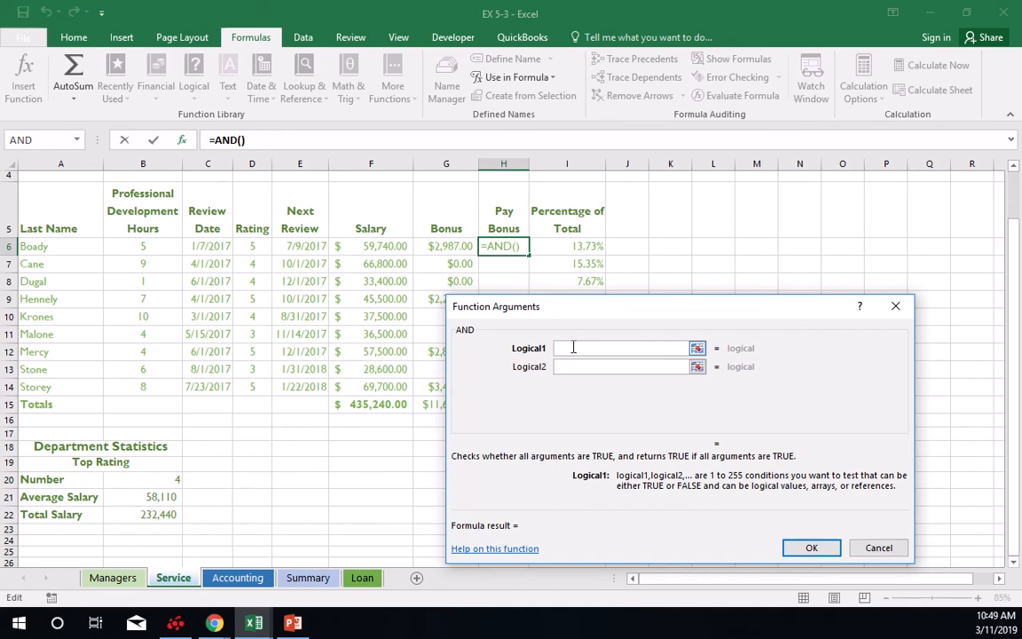
pyautogui.click(448, 246)
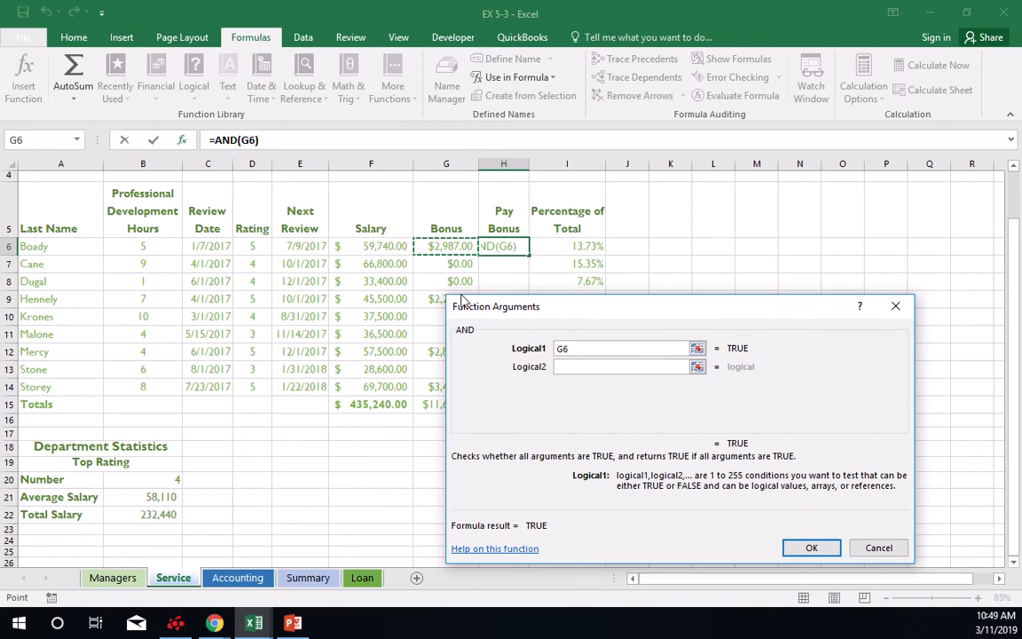
pyautogui.write('>0')
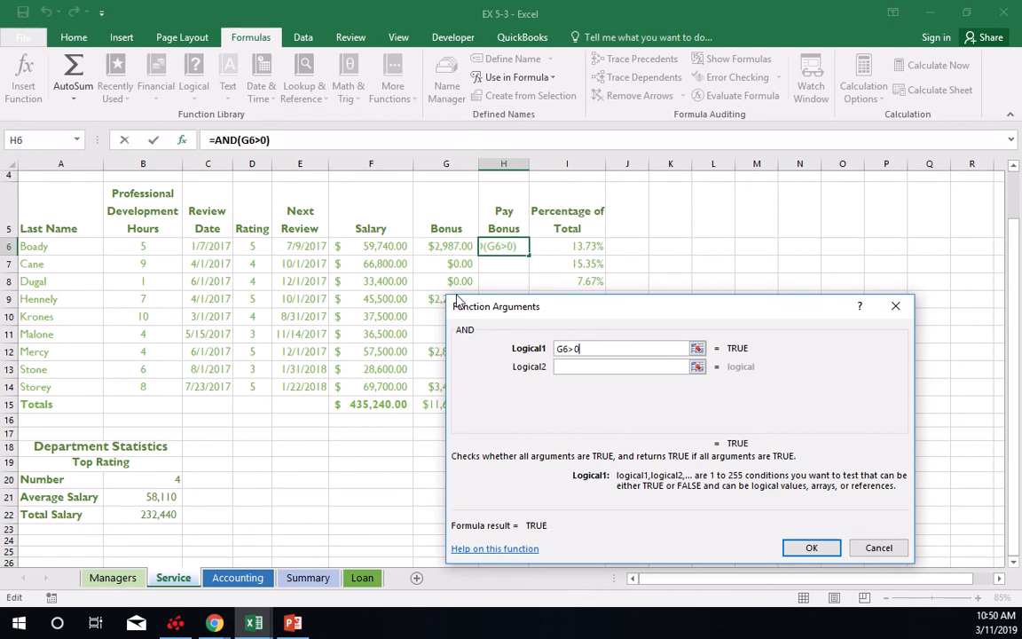
# Add B6>6 as the second AND condition in H6 and copy the formula down through H14.
pyautogui.click(588, 366)
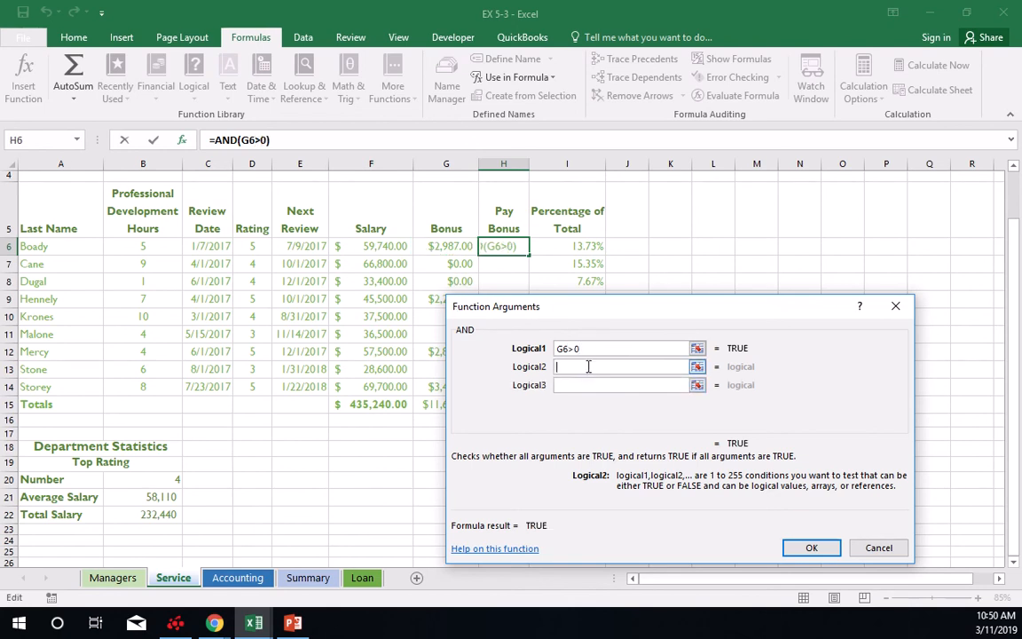
pyautogui.click(164, 244)
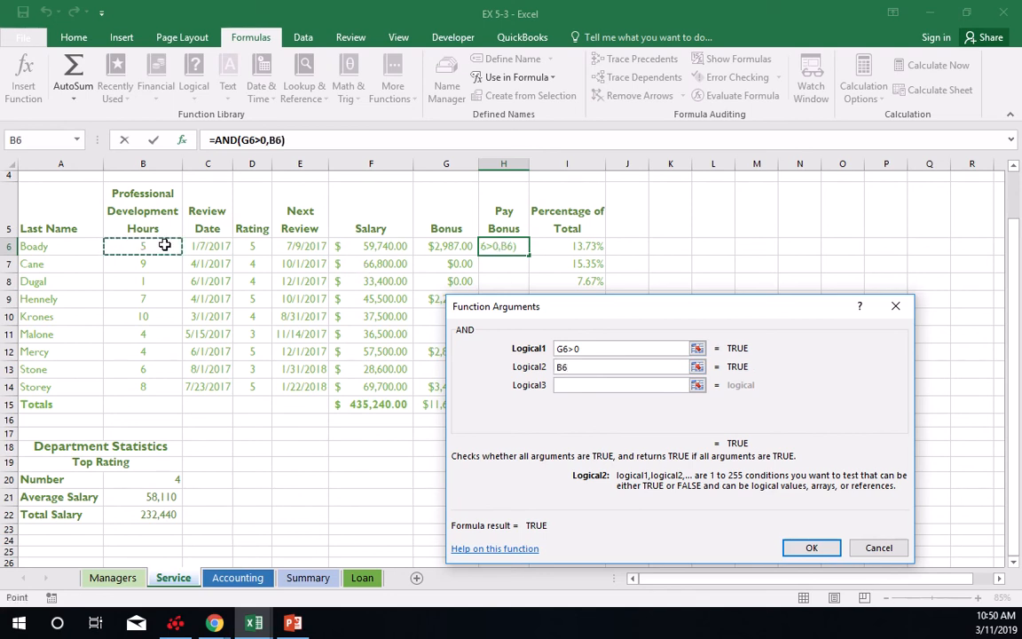
pyautogui.write('>6')
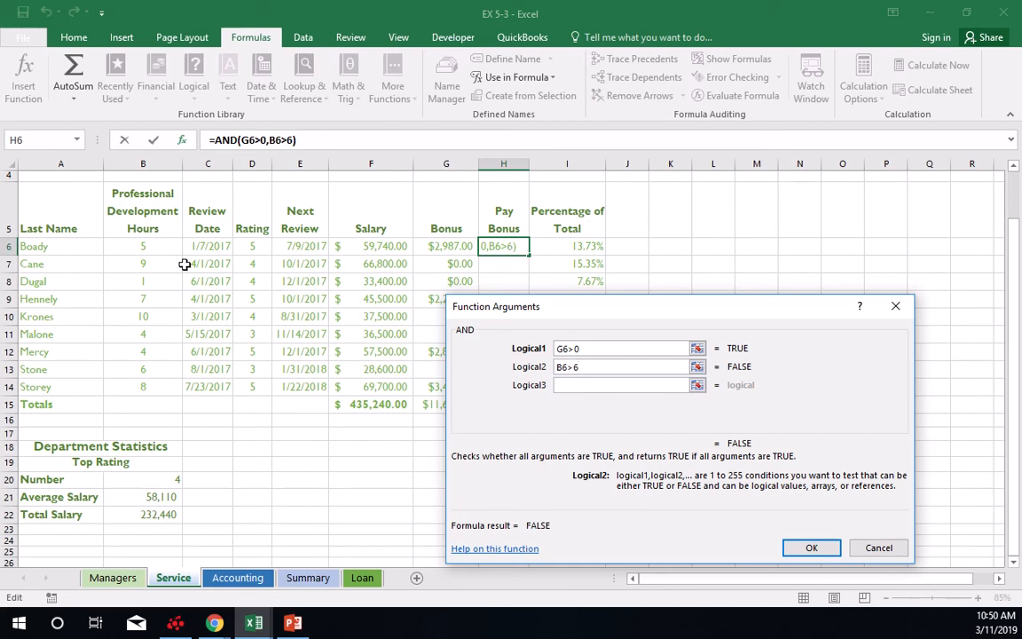
pyautogui.press('Return')
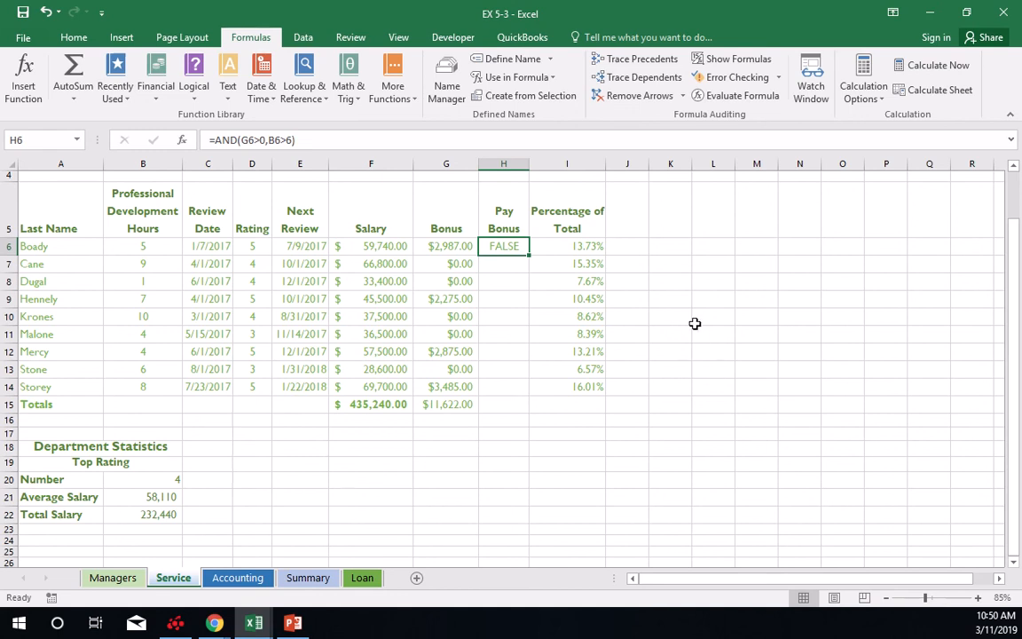
pyautogui.moveTo(530, 259); pyautogui.dragTo(522, 399)
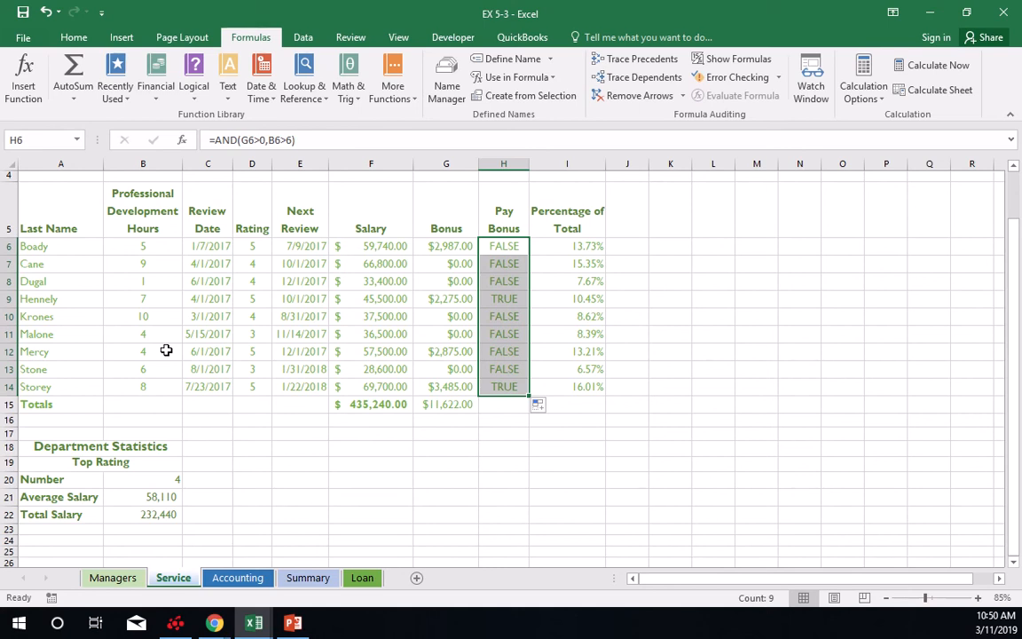
# Save the workbook, and on the Loan sheet insert a PMT function in Monthly Payment cell B9.
pyautogui.click(24, 12)
pyautogui.click(361, 578)
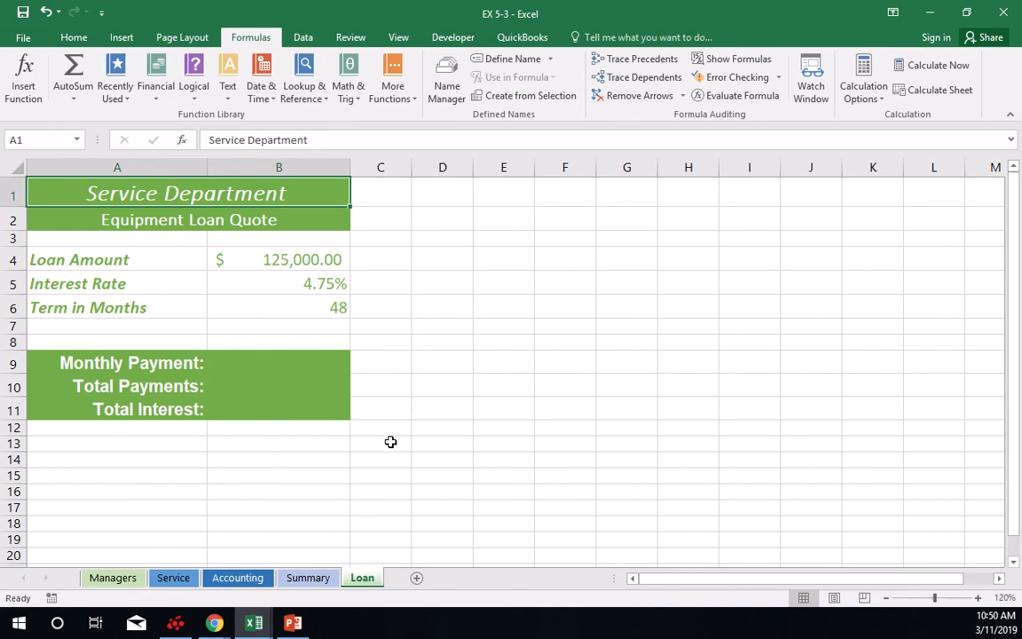
pyautogui.click(307, 363)
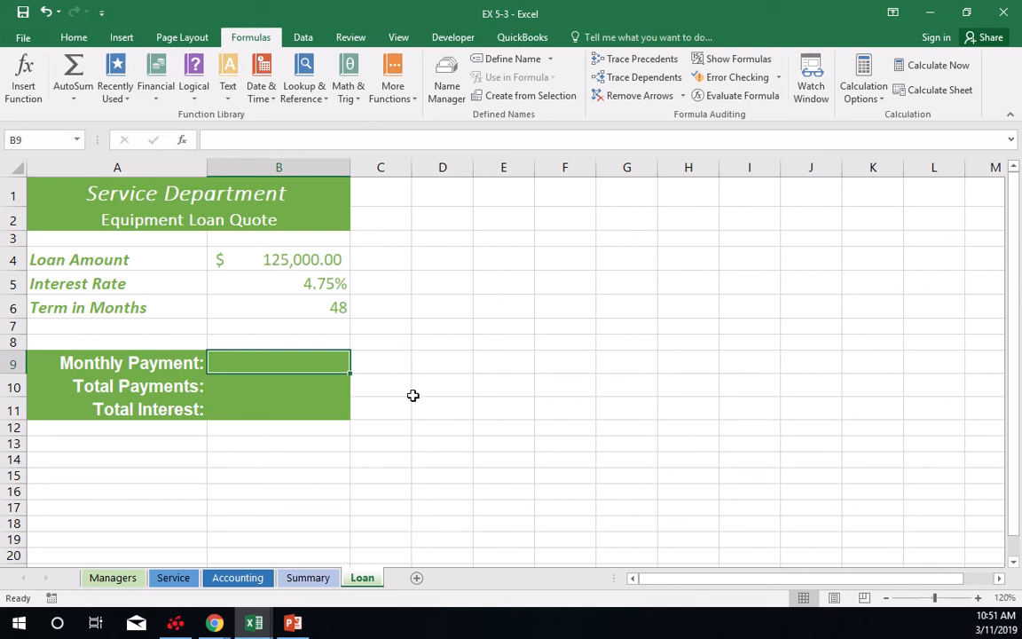
pyautogui.click(157, 99)
pyautogui.scroll(-5, 165, 324)
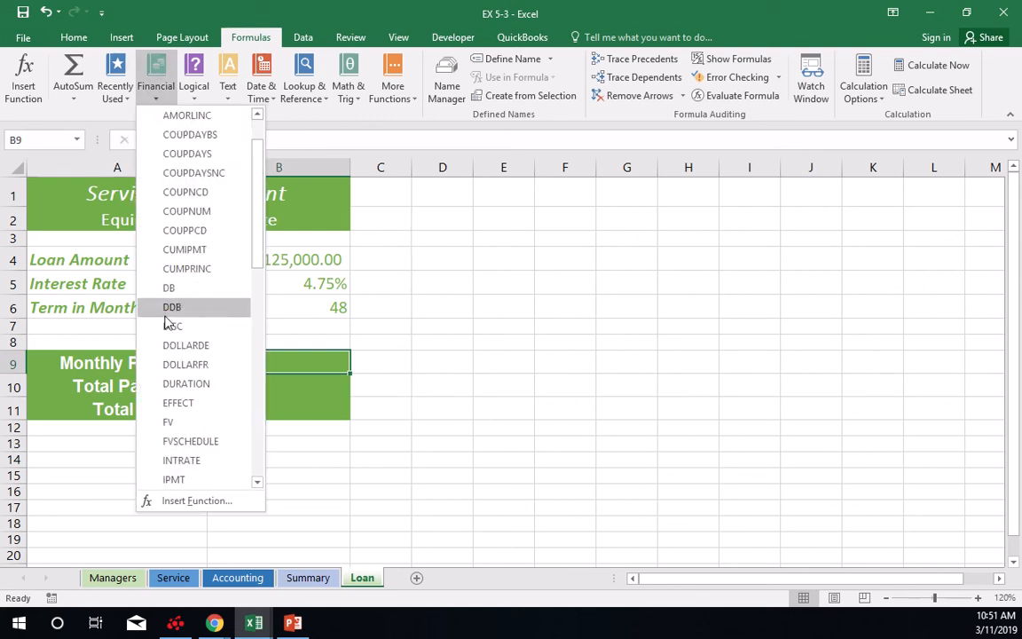
pyautogui.scroll(-4, 168, 329)
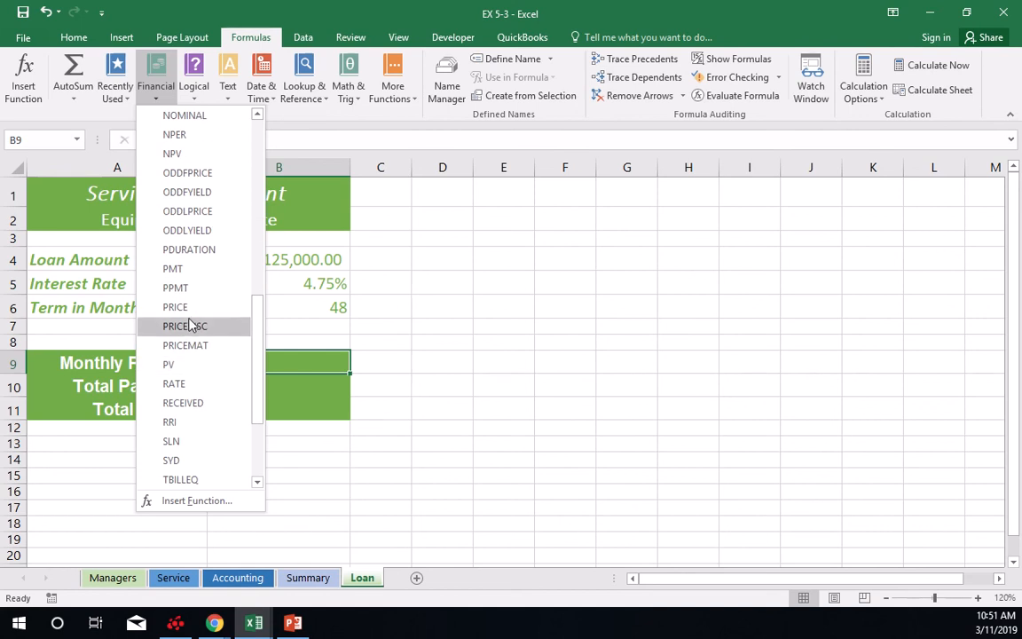
pyautogui.click(174, 269)
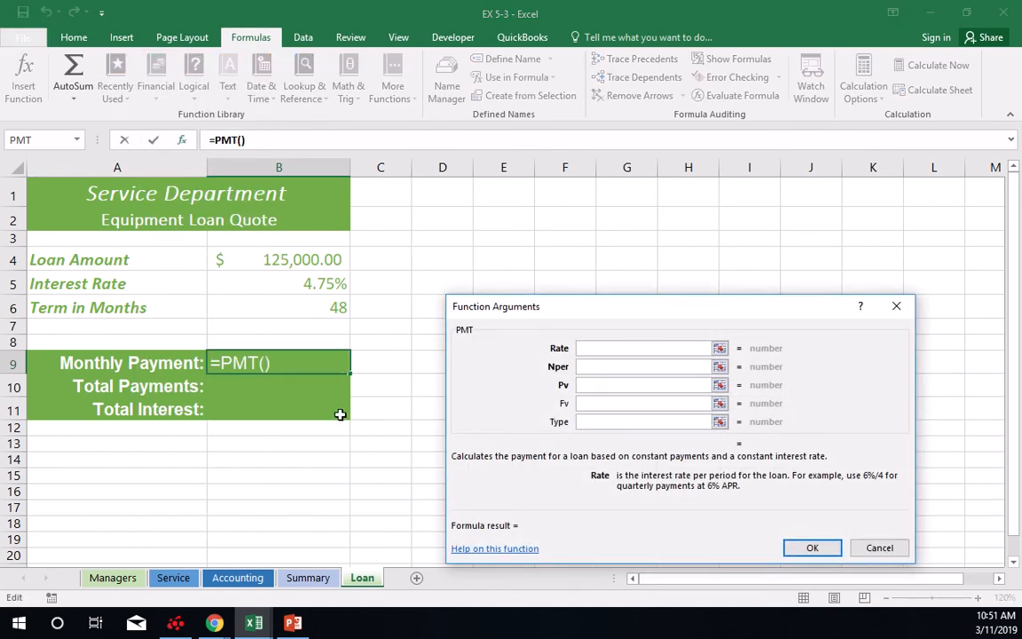
# Set the PMT function's Rate argument to B5/12 and its Nper argument to B6.
pyautogui.click(325, 285)
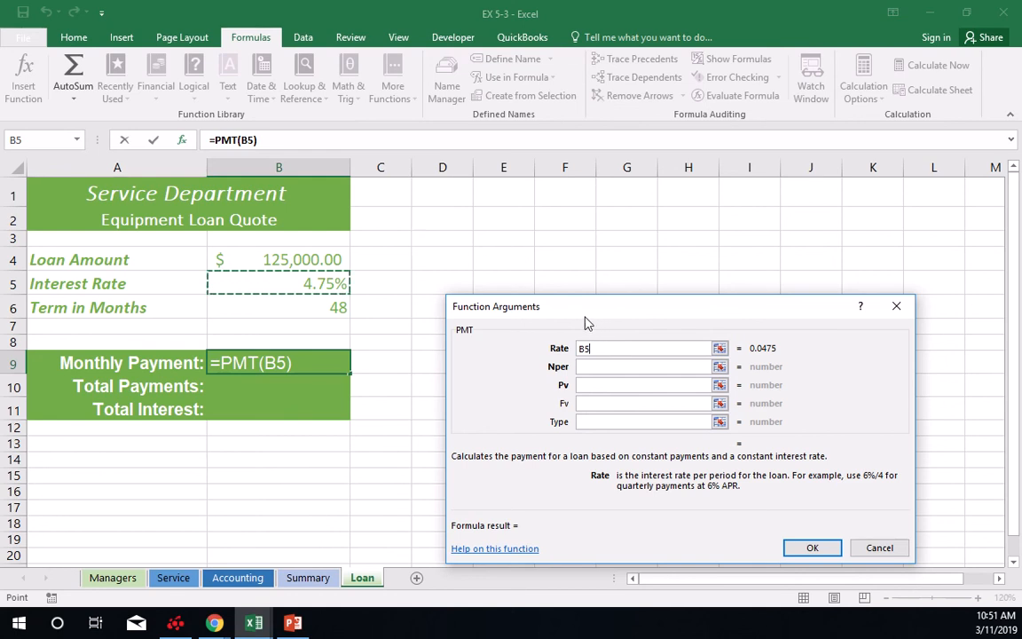
pyautogui.write('/12')
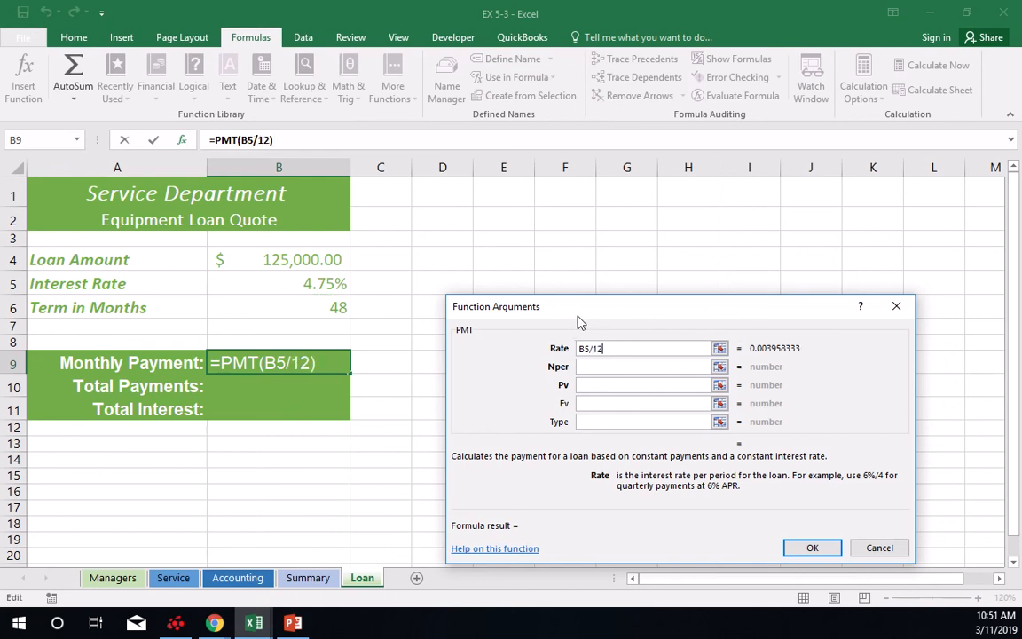
pyautogui.click(585, 374)
pyautogui.click(337, 307)
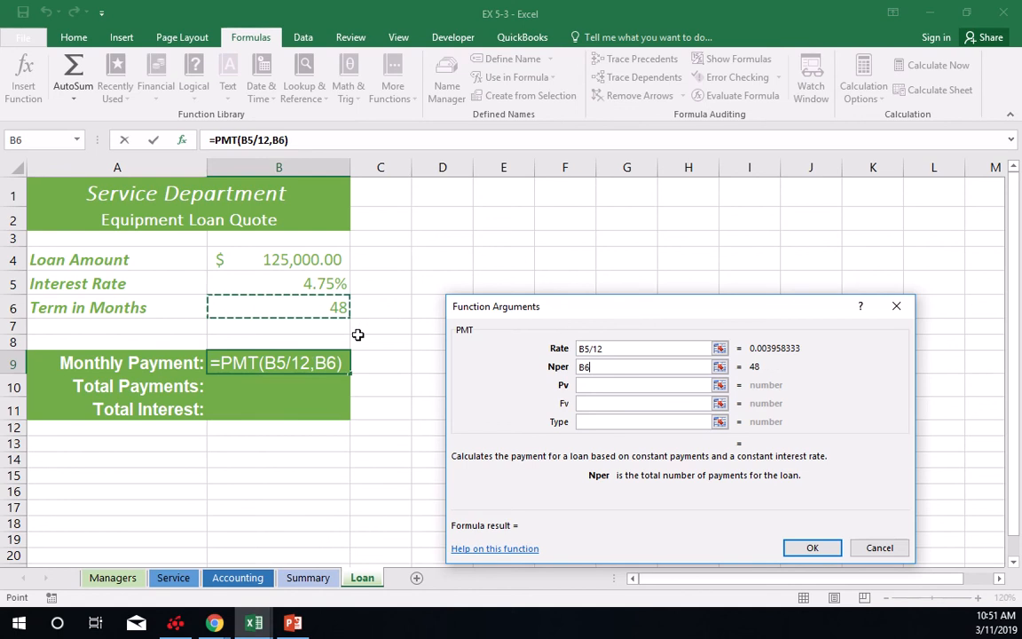
# Set the PMT function's Pv argument to -B4 and Fv to 0, and enter the function in B9.
pyautogui.click(588, 386)
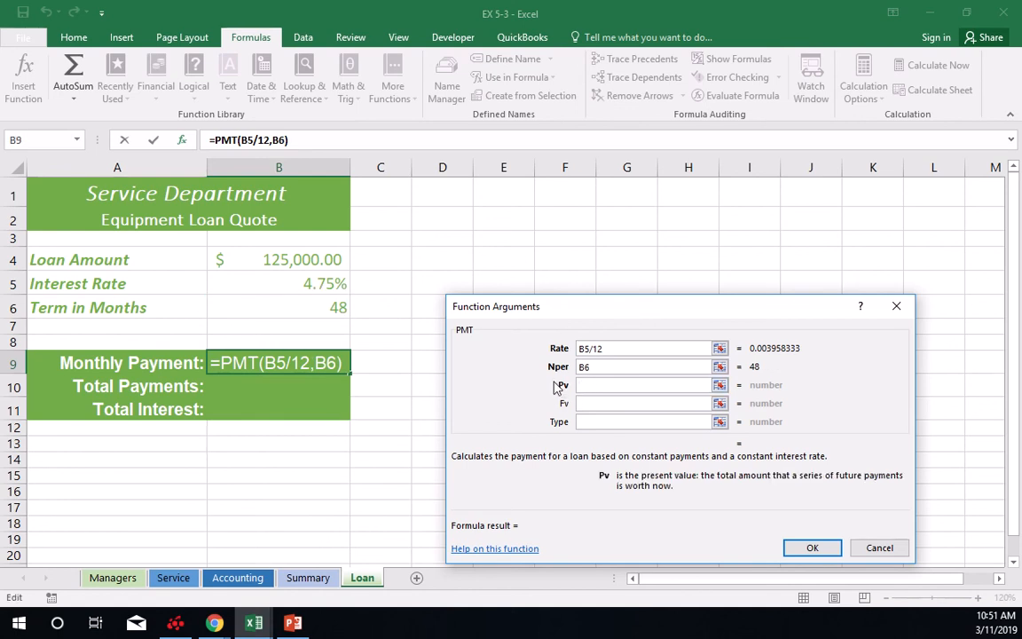
pyautogui.write('-')
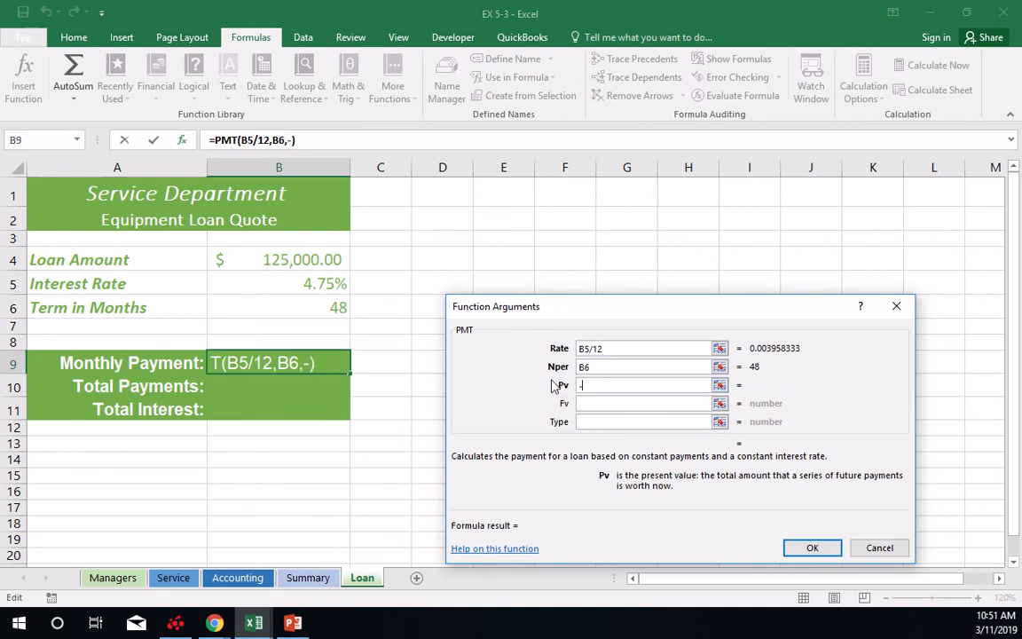
pyautogui.click(279, 258)
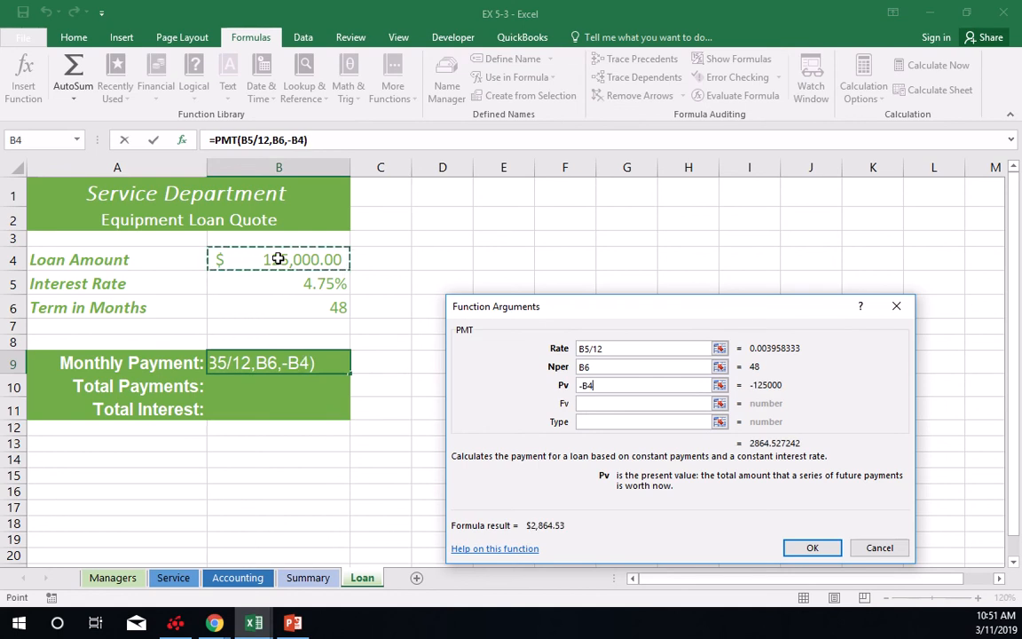
pyautogui.click(592, 402)
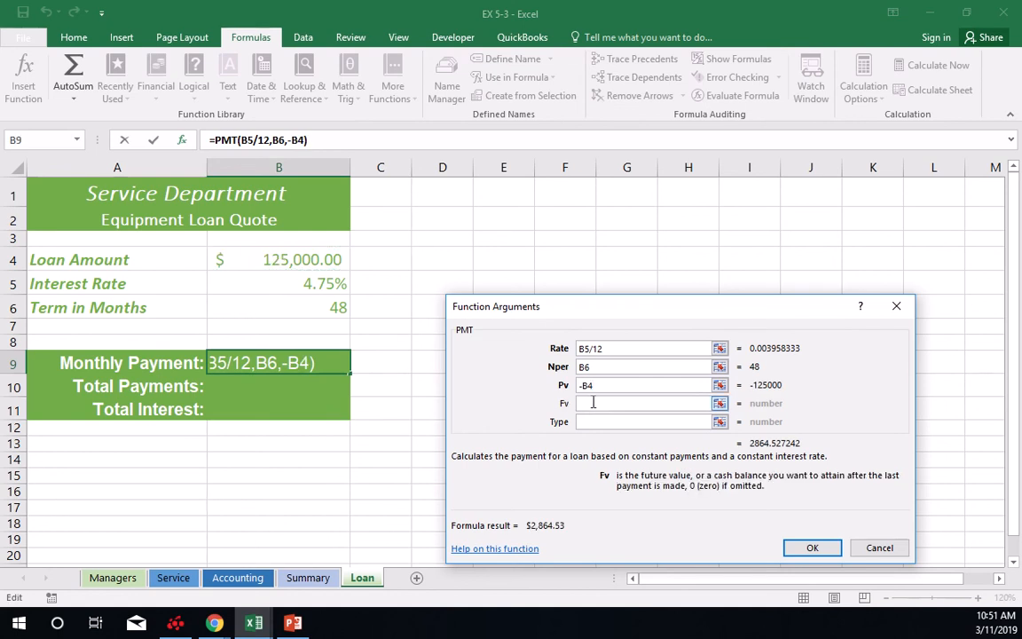
pyautogui.write('0')
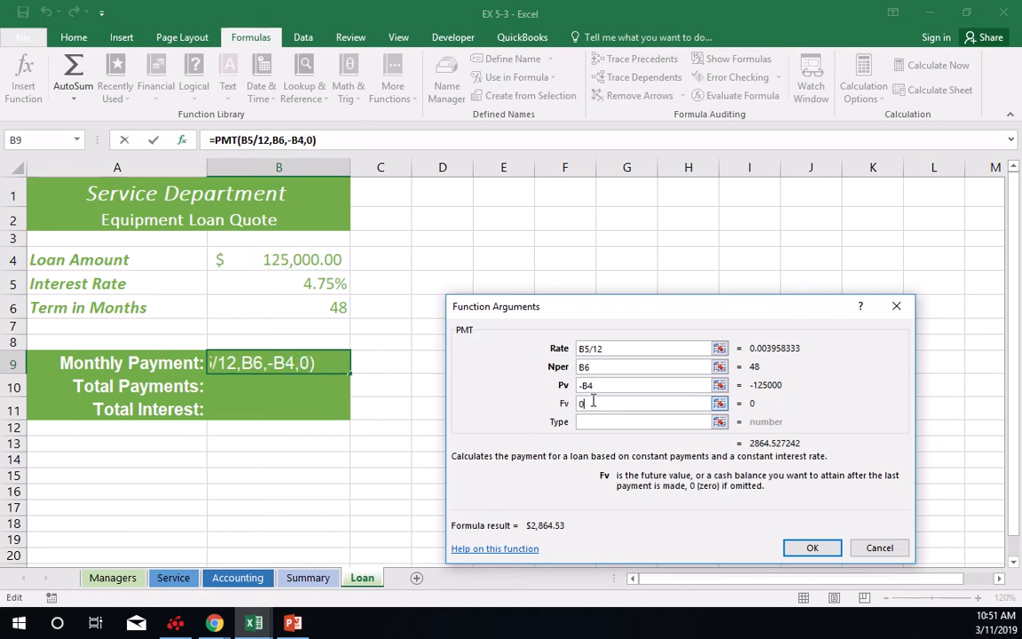
pyautogui.click(807, 547)
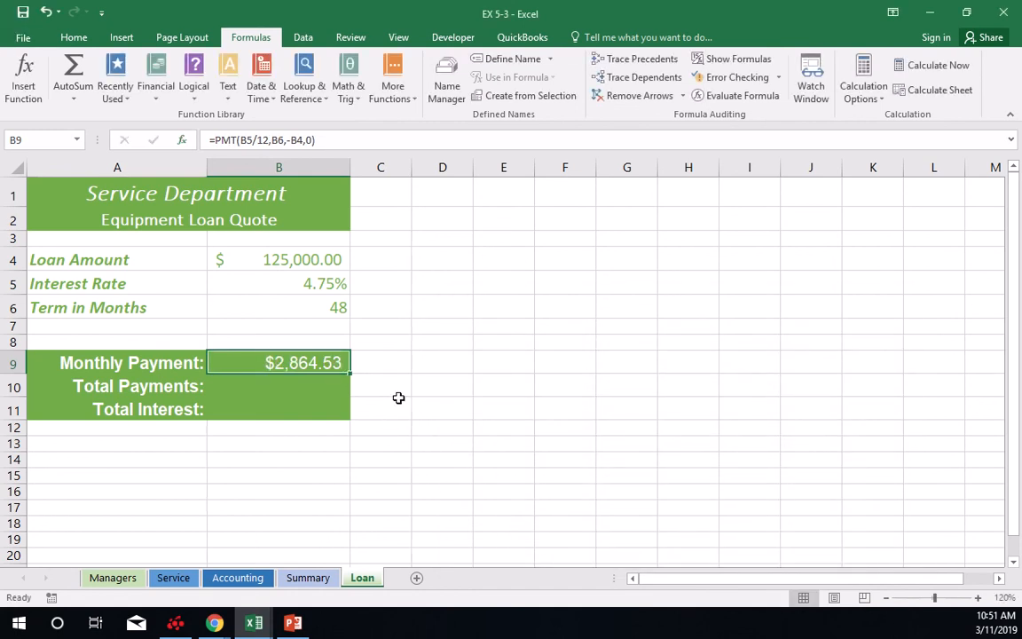
# Calculate Total Payments in B10 with the formula =B9*B6.
pyautogui.click(328, 384)
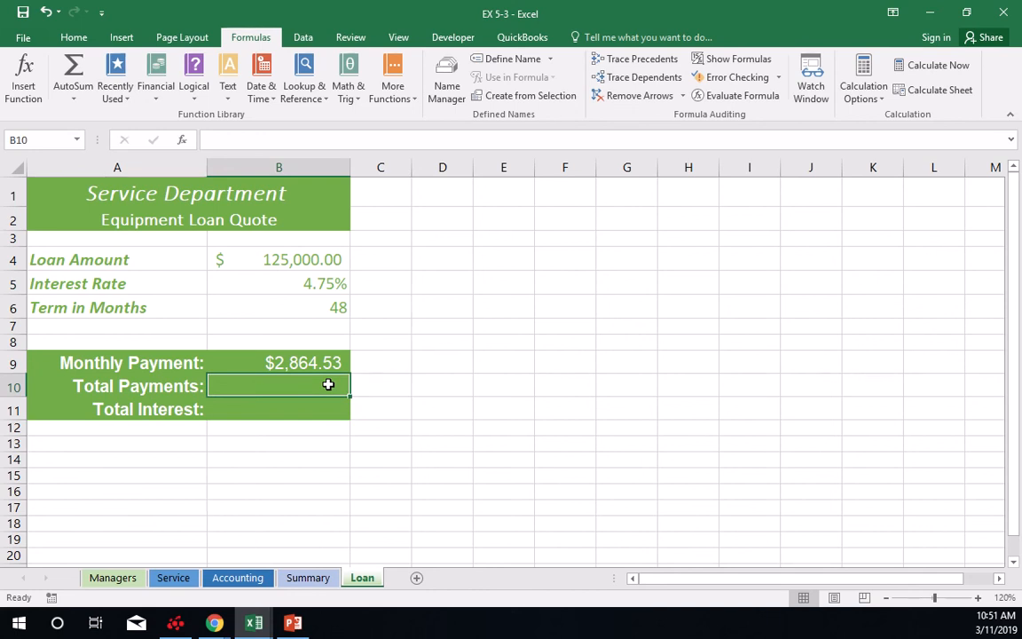
pyautogui.write('=')
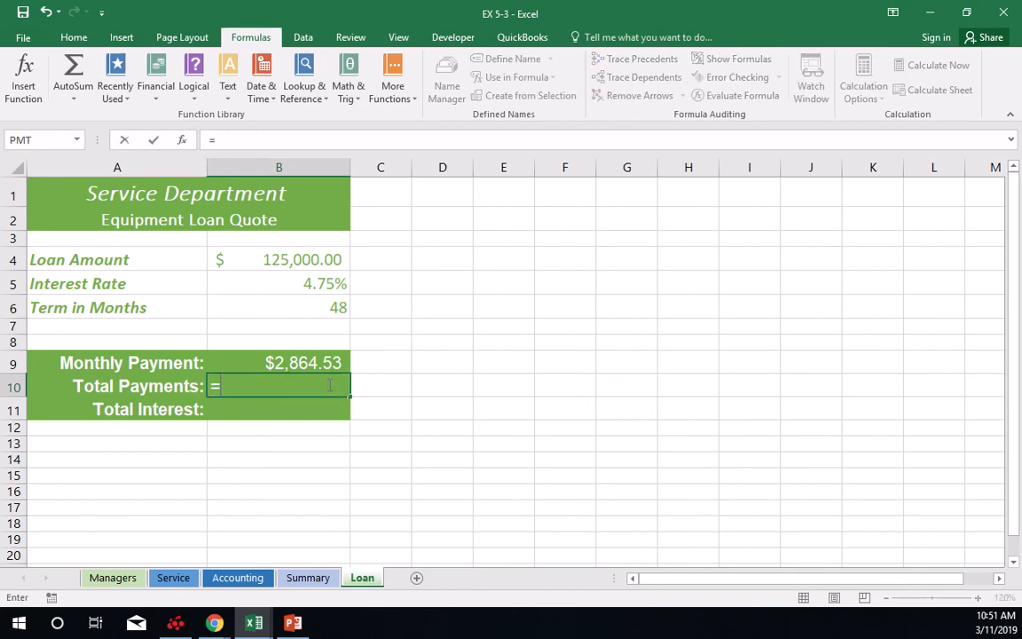
pyautogui.write('b')
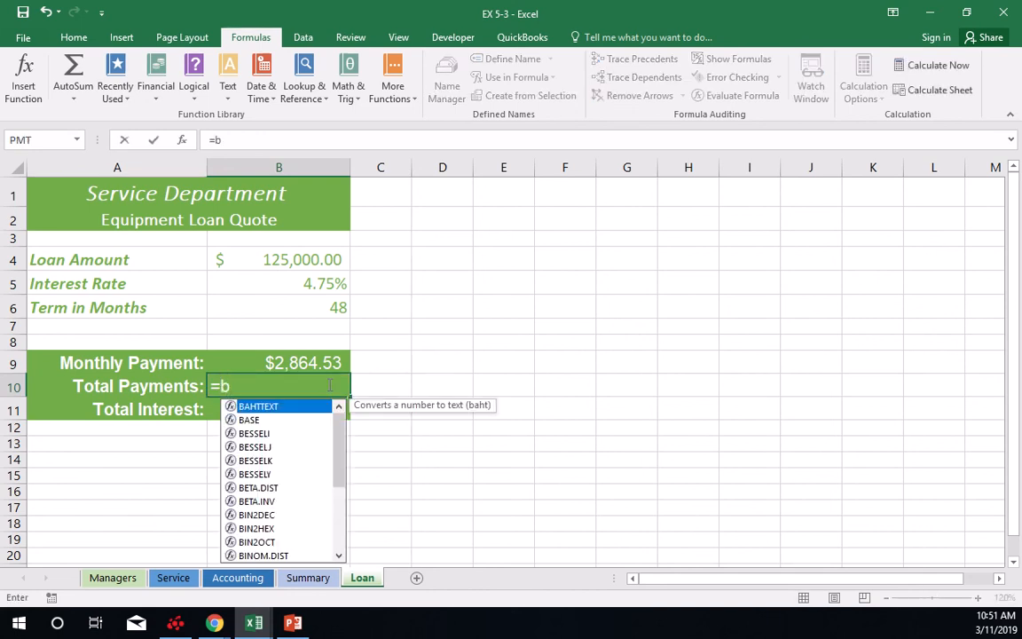
pyautogui.write('9*')
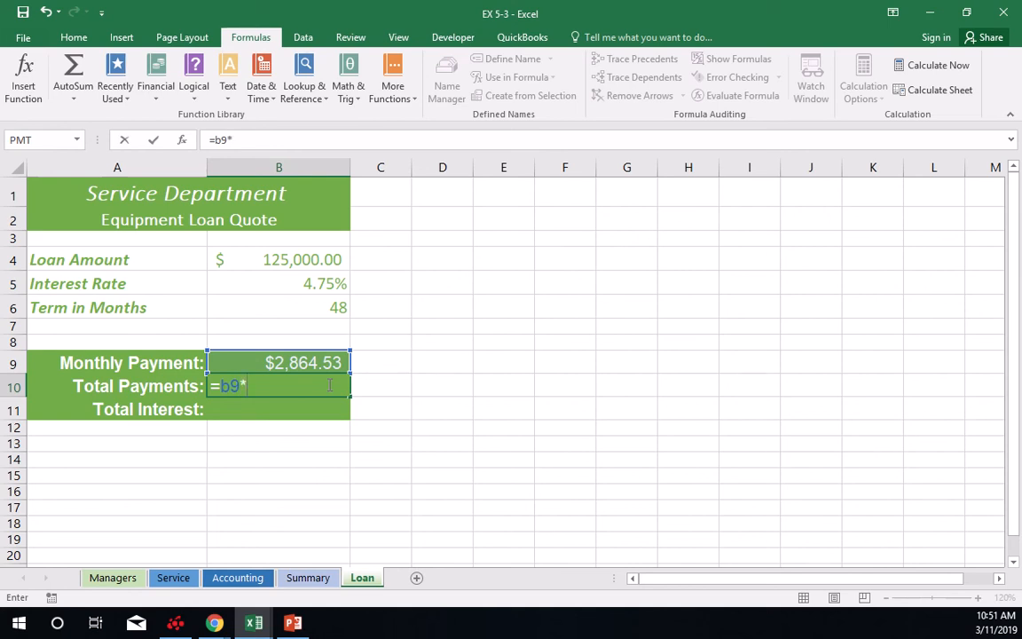
pyautogui.write('b')
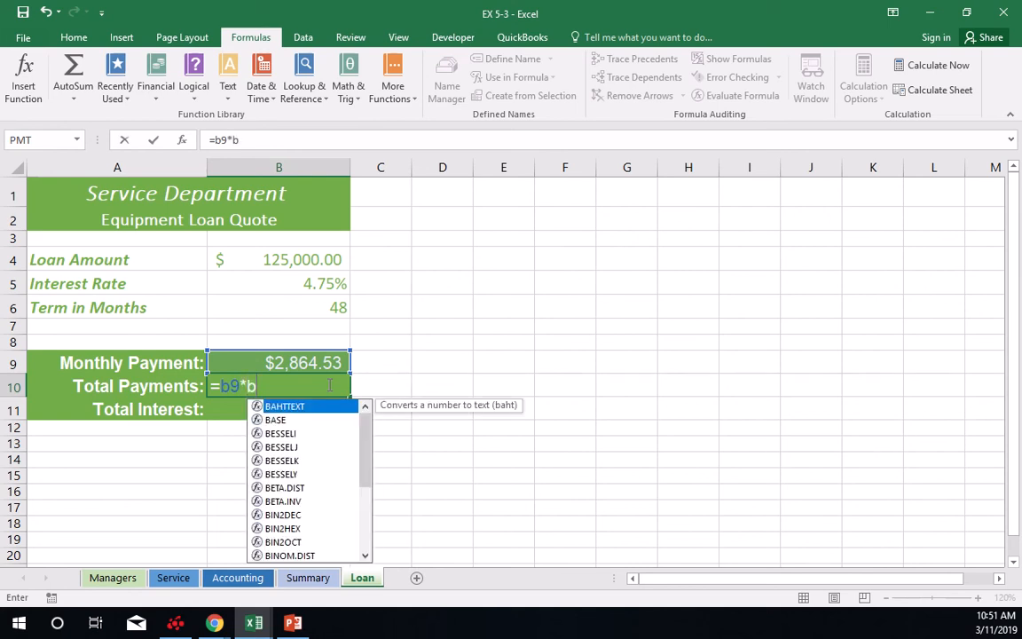
pyautogui.write('6')
pyautogui.press('Return')
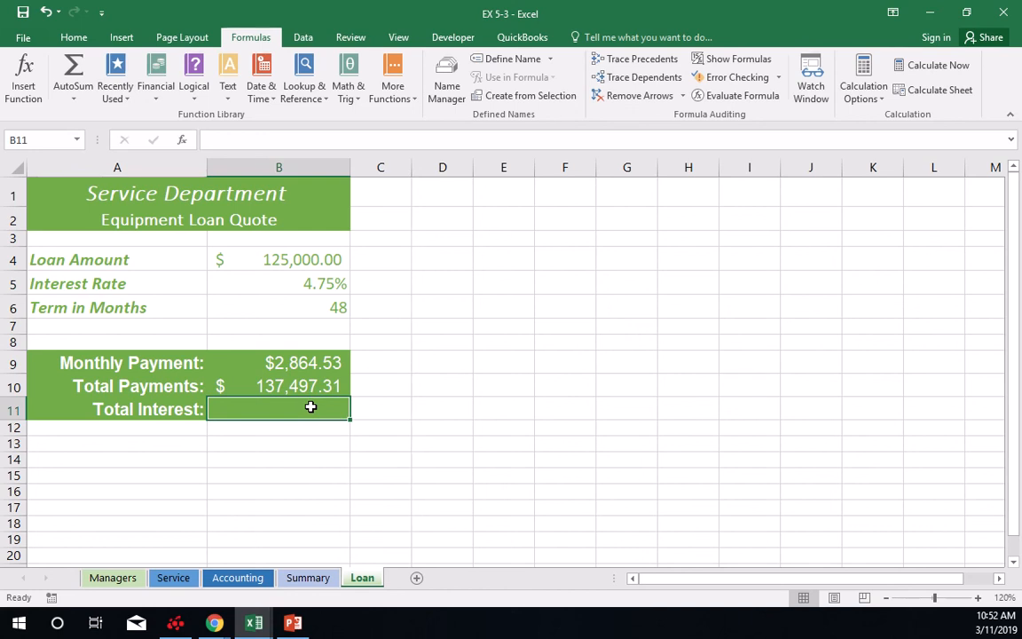
# Calculate Total Interest in B11 with the formula =B10-B4, and save the workbook.
pyautogui.write('=')
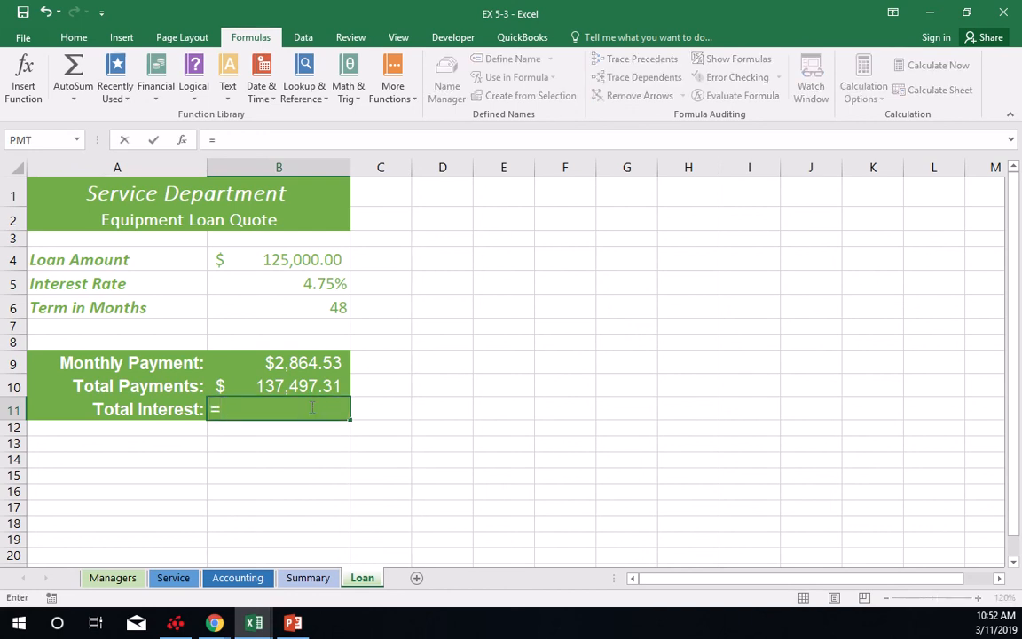
pyautogui.write('b10-')
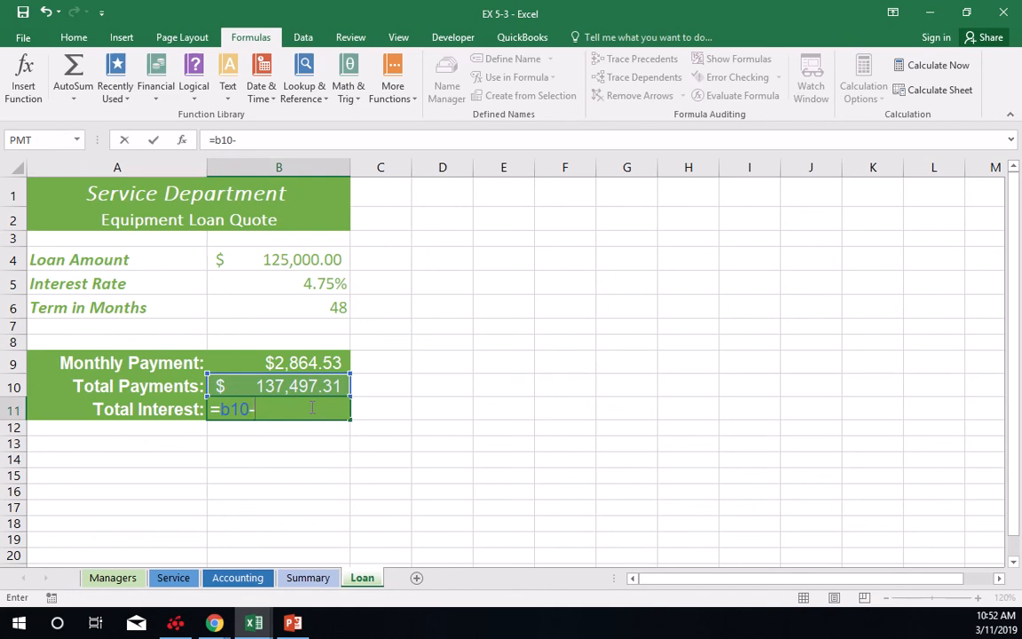
pyautogui.write('b4')
pyautogui.press('Return')
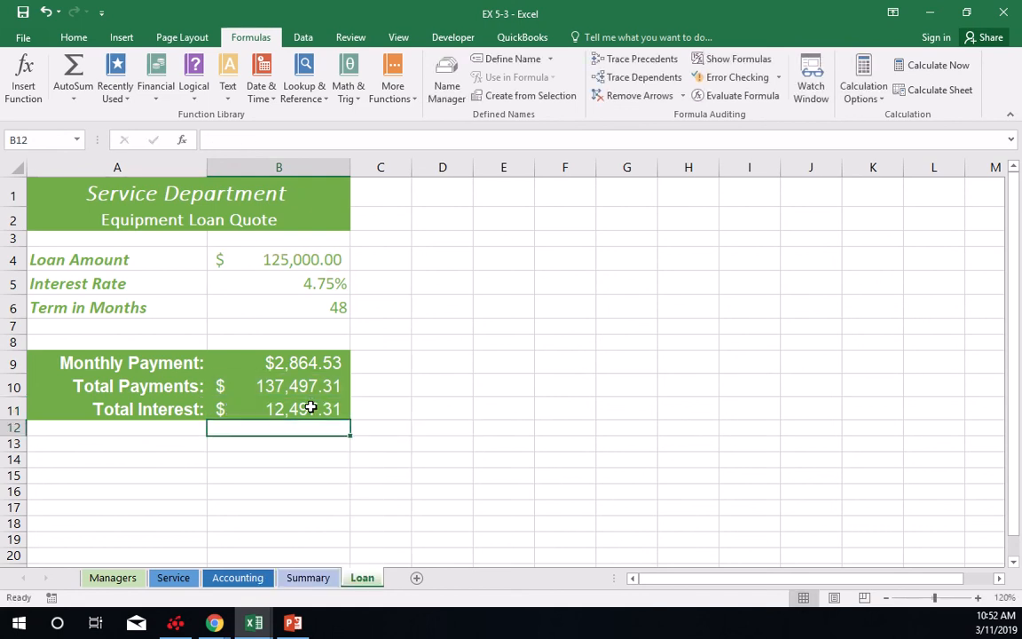
pyautogui.click(311, 408)
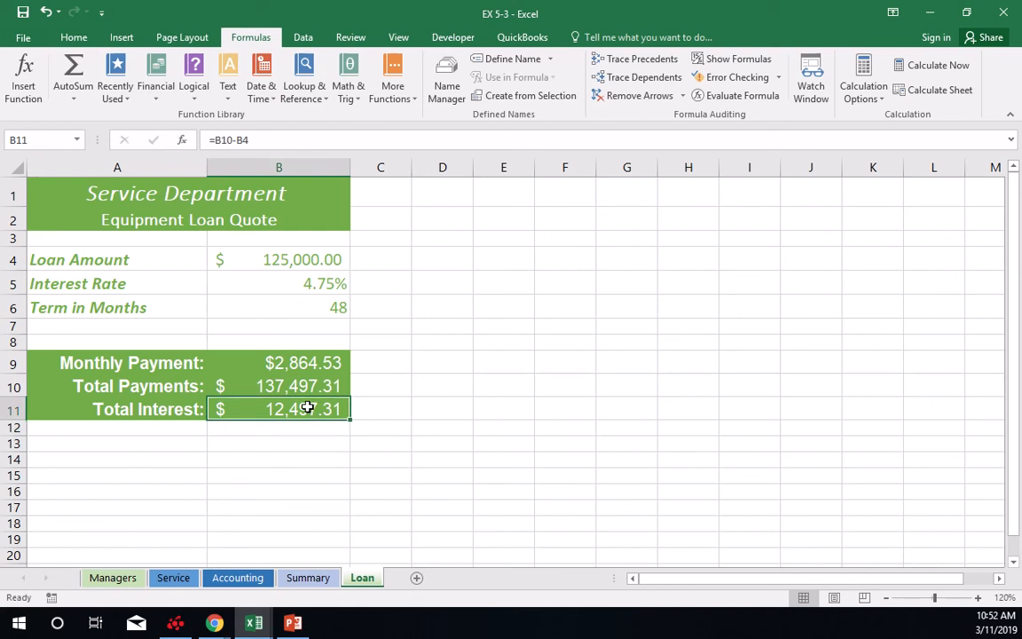
pyautogui.click(27, 18)
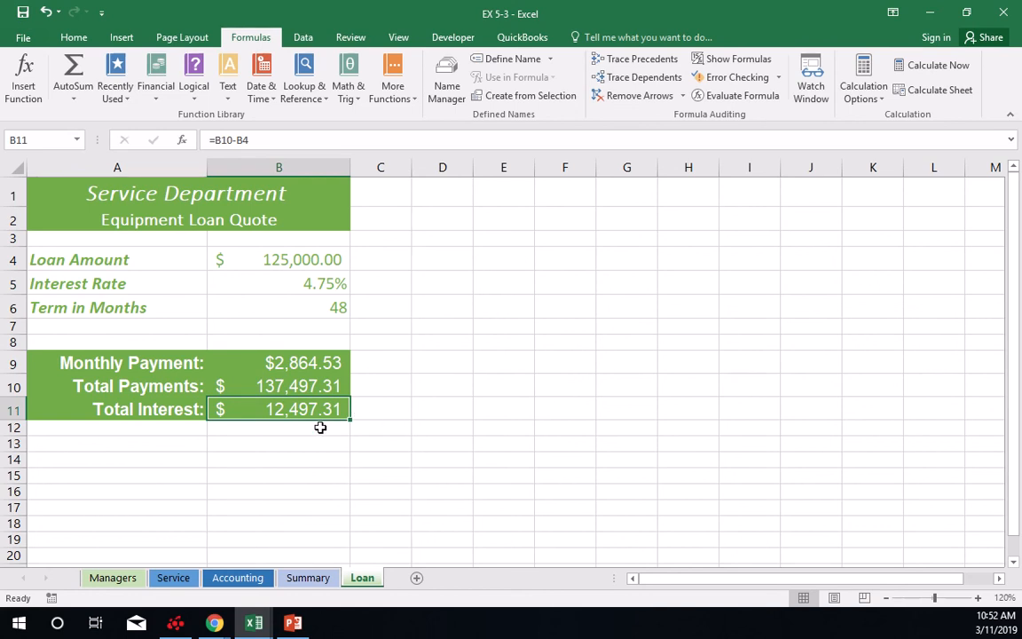